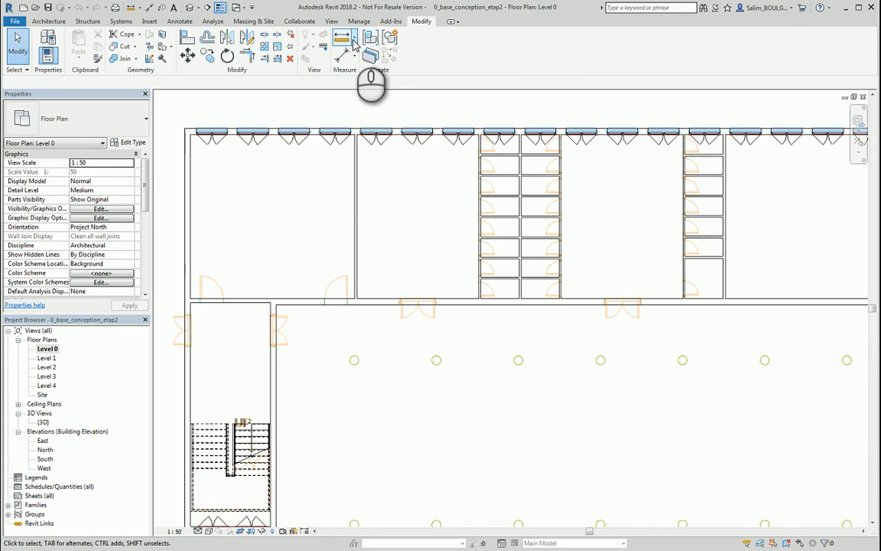
# Step: Measure the opening width of the single-leaf door symbol in the wall directly north of the western stair hall
pyautogui.click(354, 40)
pyautogui.click(379, 60)
pyautogui.scroll(3, 421, 253)
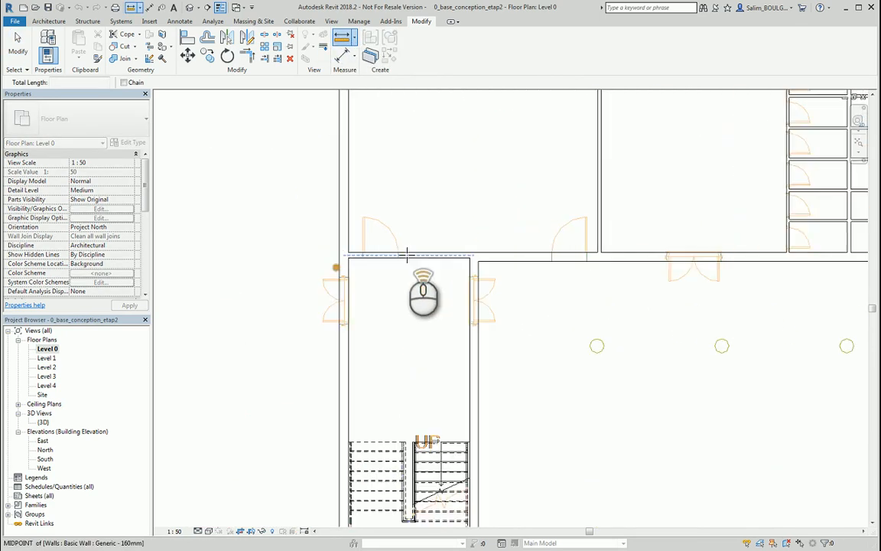
pyautogui.scroll(3, 408, 253)
pyautogui.click(355, 243)
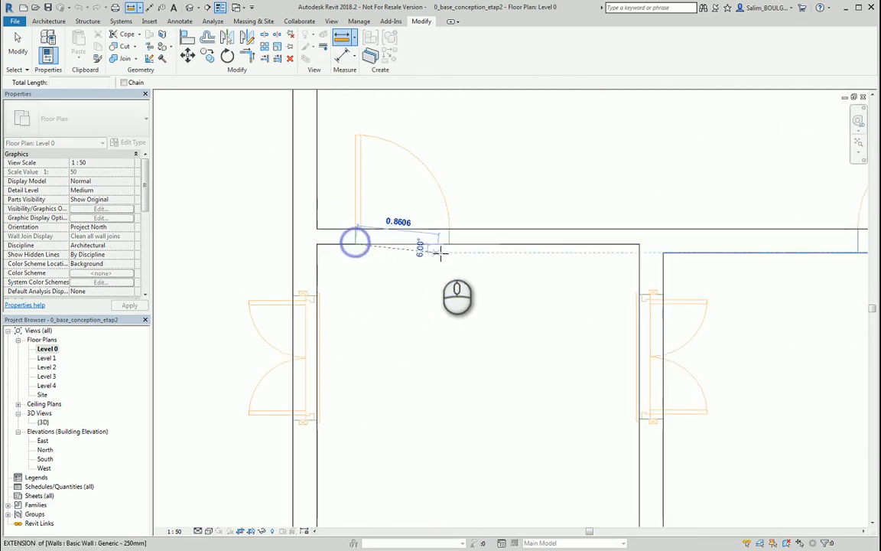
pyautogui.click(449, 243)
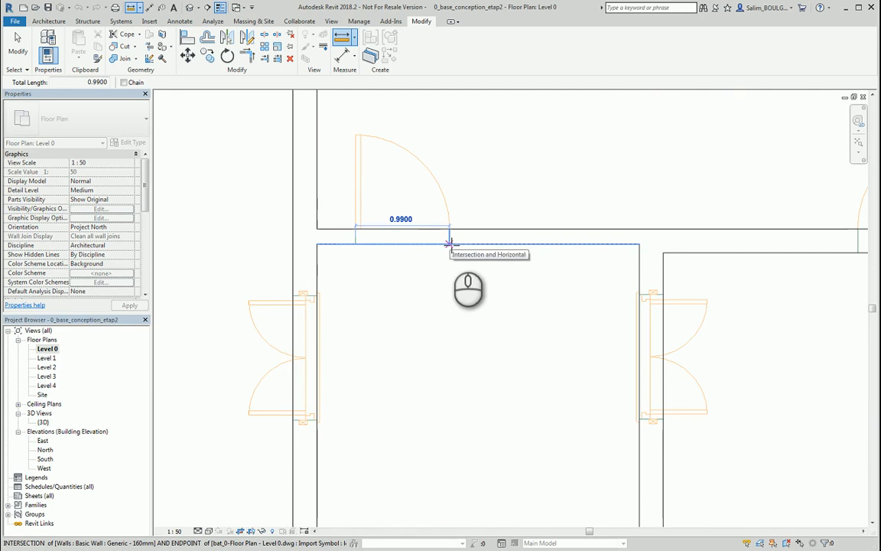
pyautogui.press('Escape')
pyautogui.press('Escape')
pyautogui.scroll(-2, 428, 279)
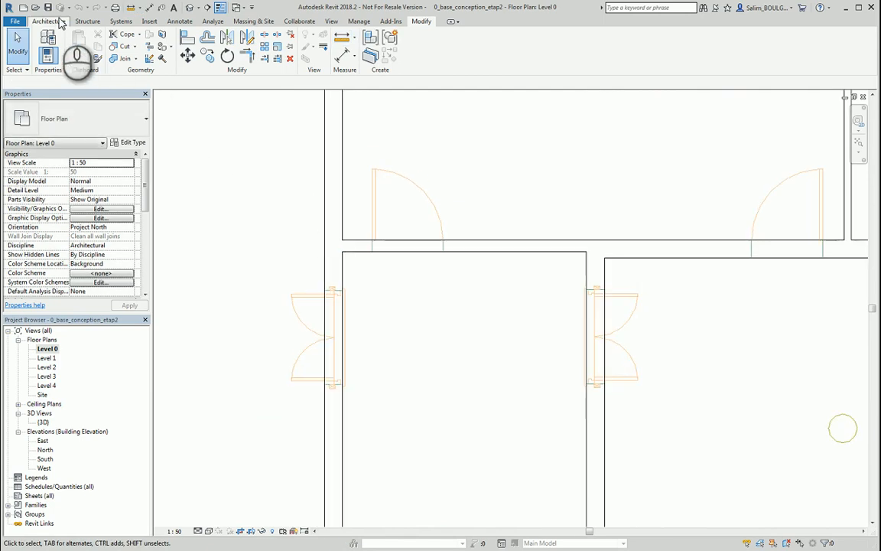
# Step: Duplicate the M_Single-Flush 0915 x 2134mm door type as 0990 x 2134mm and set its width to 0.990
pyautogui.click(61, 22)
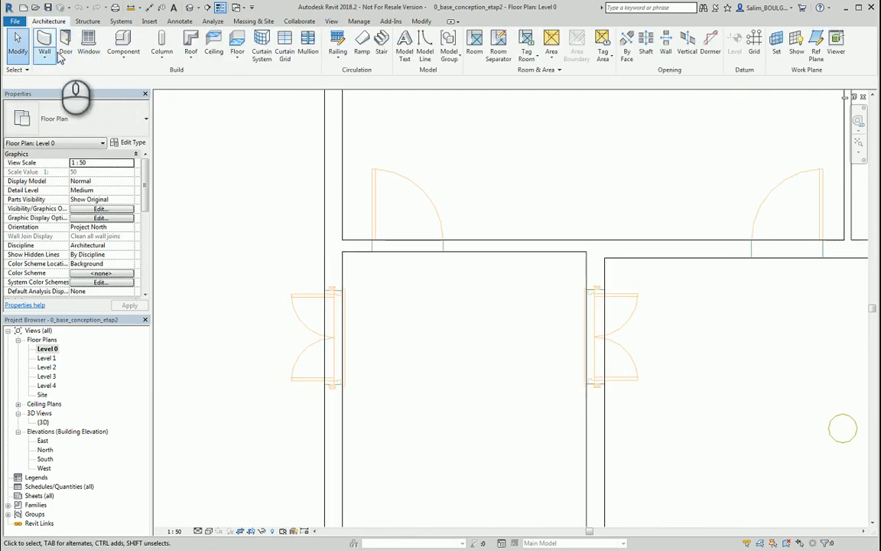
pyautogui.click(62, 54)
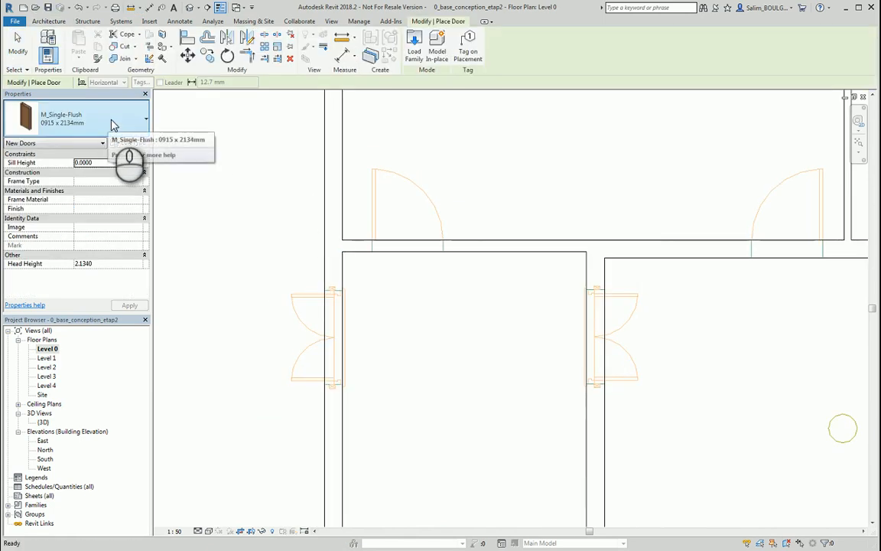
pyautogui.click(112, 125)
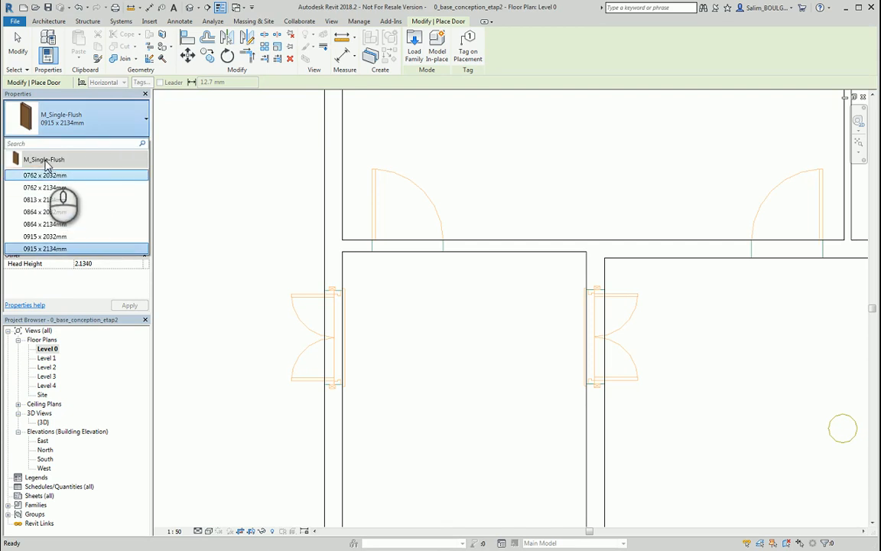
pyautogui.click(59, 249)
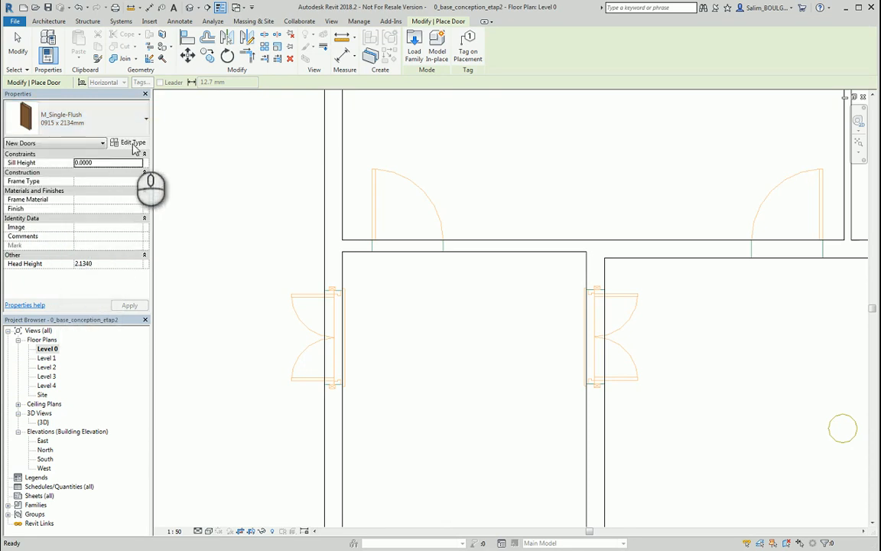
pyautogui.click(132, 143)
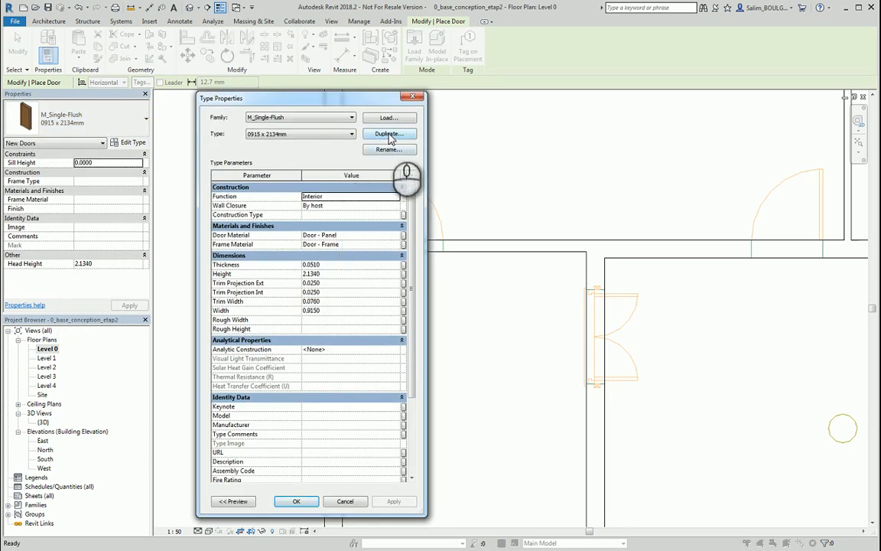
pyautogui.click(390, 135)
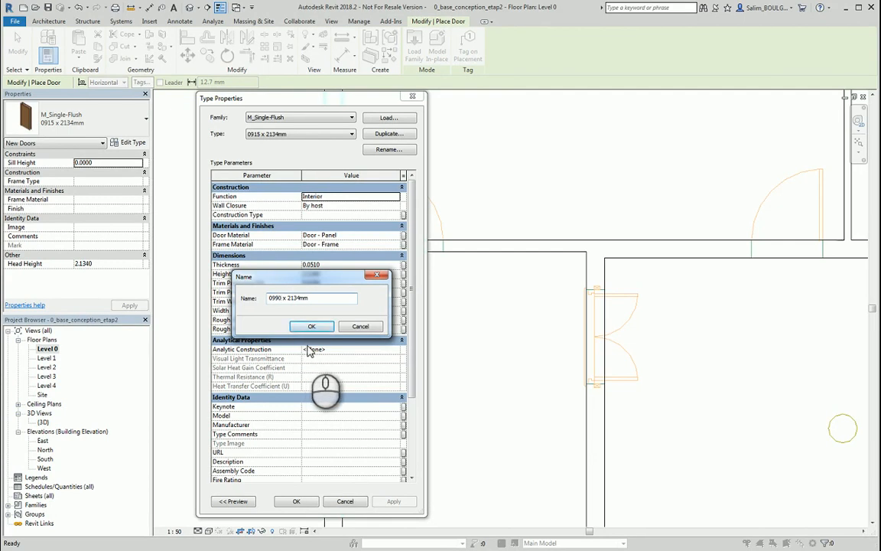
pyautogui.click(322, 329)
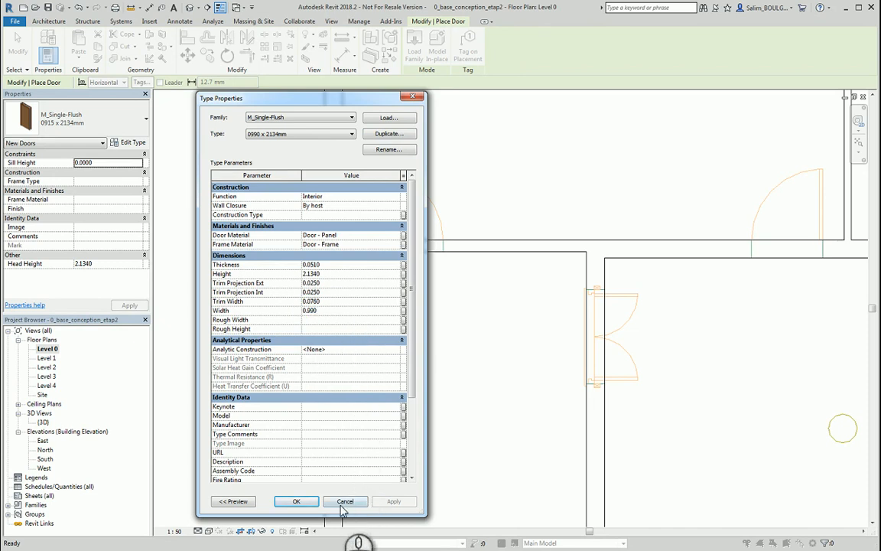
pyautogui.click(295, 501)
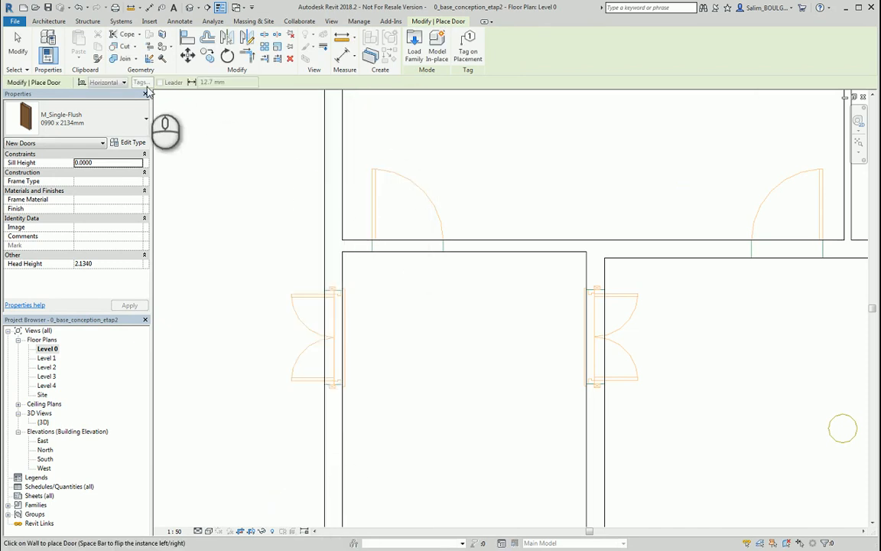
# Step: Place two 0990 x 2134mm doors in the south wall of the northwest room, at its two single-door symbols
pyautogui.click(409, 243)
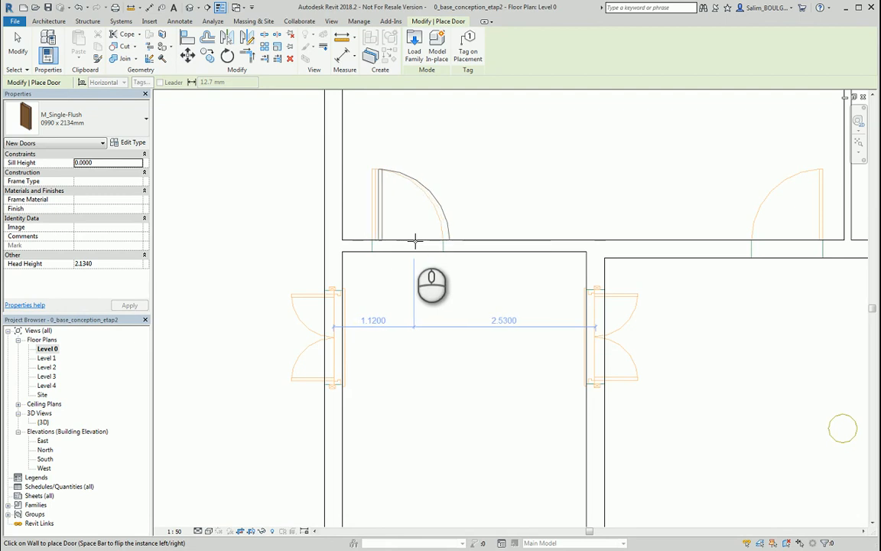
pyautogui.click(414, 240)
pyautogui.scroll(-1, 423, 270)
pyautogui.moveTo(572, 269); pyautogui.dragTo(386, 273, button='middle')
pyautogui.scroll(1, 519, 237)
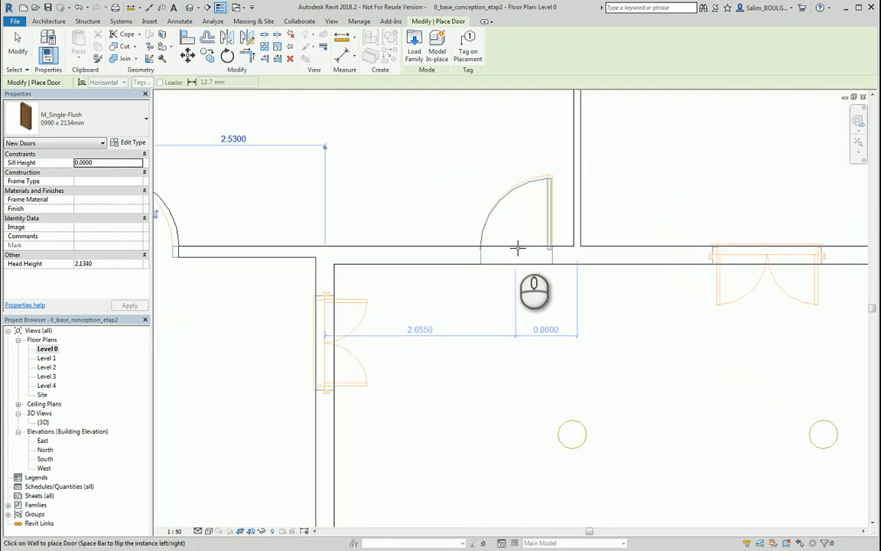
pyautogui.click(516, 246)
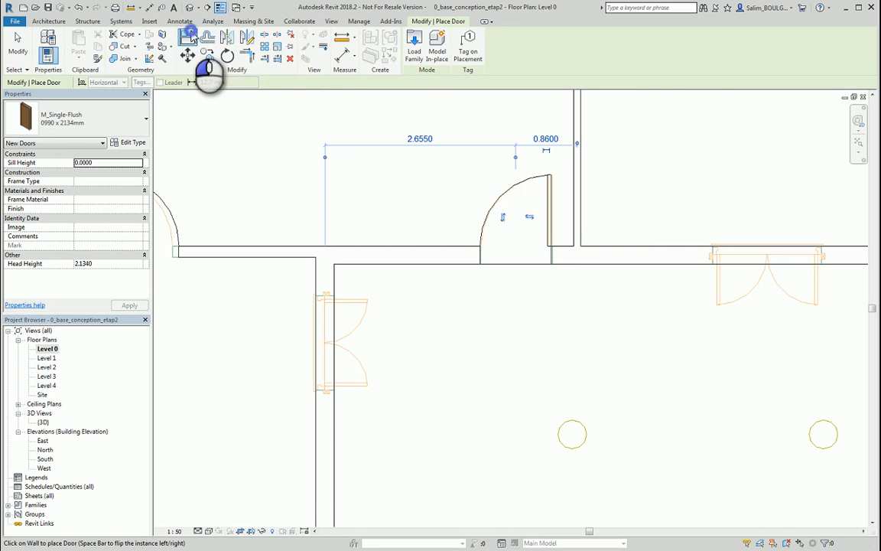
# Step: Align the jamb of the northwest room's eastern door with the jamb line of the imported DWG symbol
pyautogui.click(189, 36)
pyautogui.scroll(4, 557, 255)
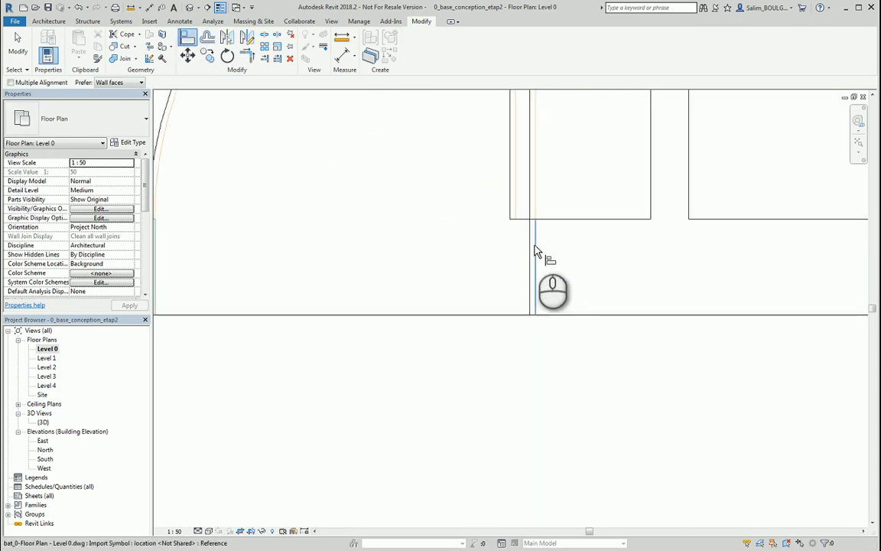
pyautogui.click(533, 247)
pyautogui.scroll(-3, 531, 249)
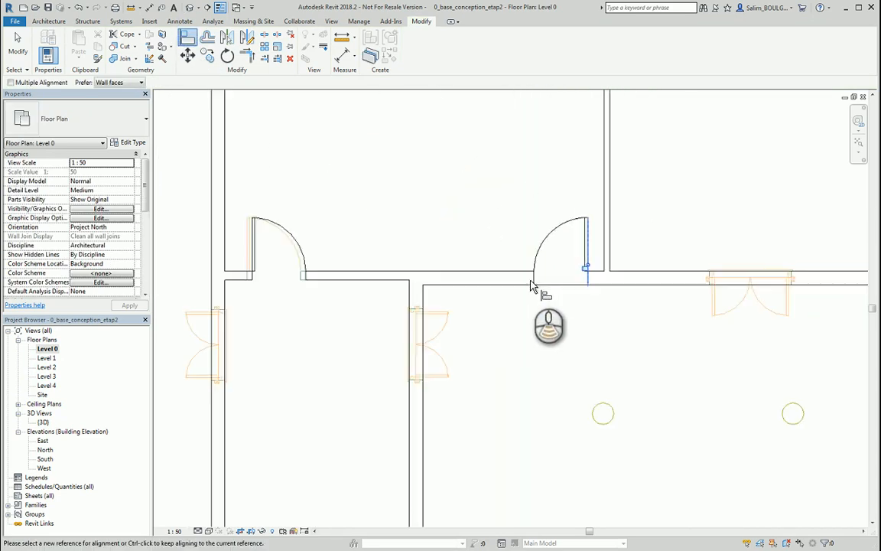
# Step: Align the left jamb of the northwest room's western door with the imported DWG jamb line
pyautogui.scroll(-2, 314, 289)
pyautogui.moveTo(306, 290); pyautogui.dragTo(436, 278, button='middle')
pyautogui.scroll(8, 413, 277)
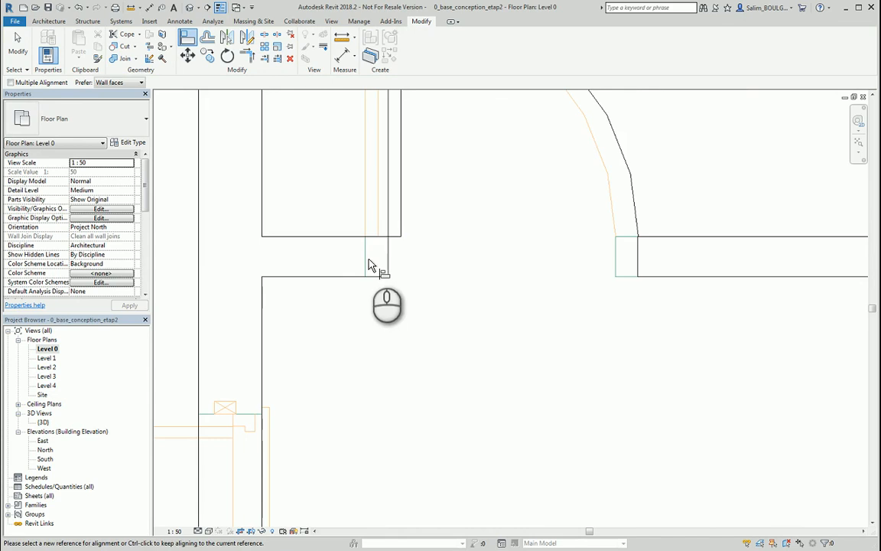
pyautogui.click(364, 257)
pyautogui.press('Escape')
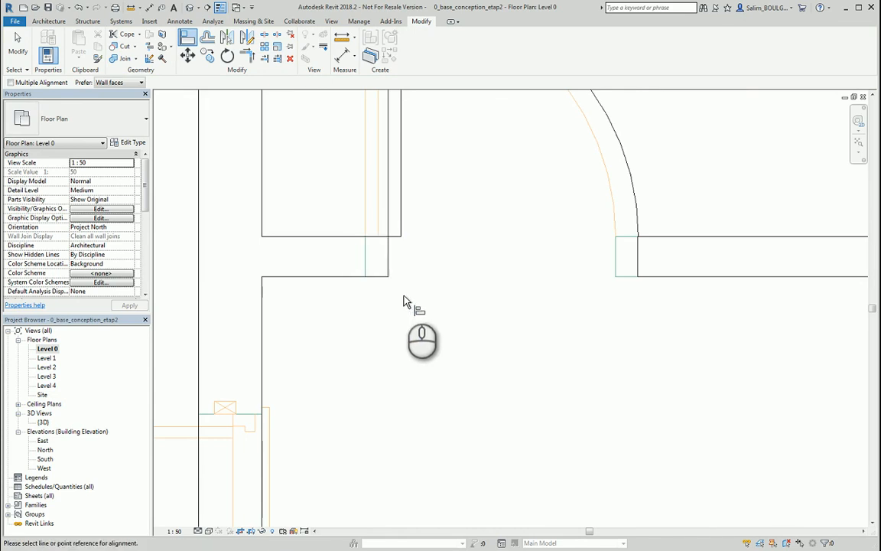
pyautogui.click(365, 250)
pyautogui.click(388, 259)
pyautogui.scroll(-5, 431, 296)
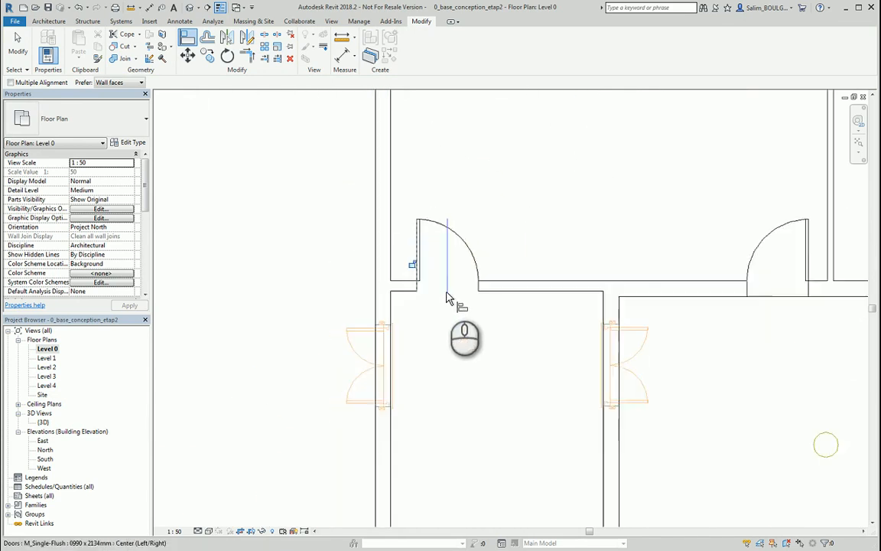
# Step: Place an M_Single-Flush 0990 x 2134mm door at the westernmost single-door symbol in the north wall of the eastern corridor
pyautogui.scroll(-3, 447, 298)
pyautogui.moveTo(557, 279); pyautogui.dragTo(366, 265, button='middle')
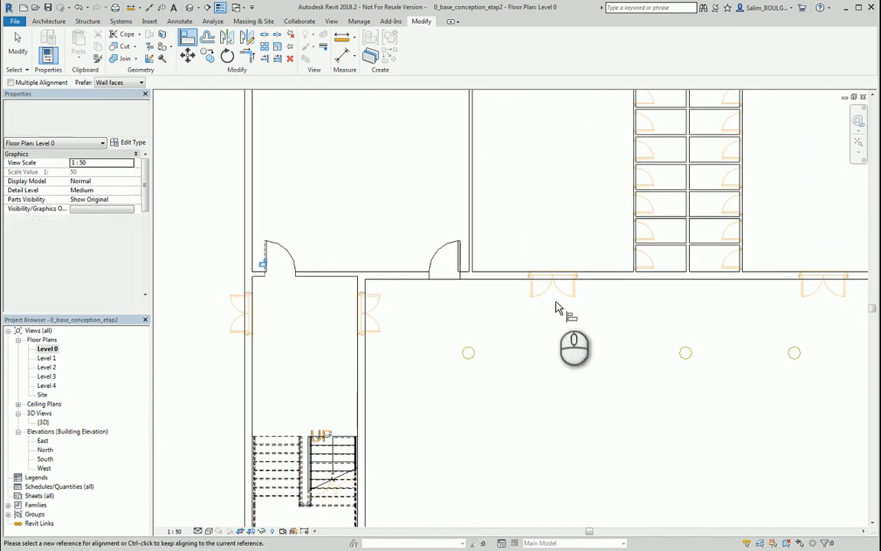
pyautogui.moveTo(698, 310); pyautogui.dragTo(478, 321, button='middle')
pyautogui.moveTo(531, 310); pyautogui.dragTo(310, 311, button='middle')
pyautogui.moveTo(625, 305); pyautogui.dragTo(373, 299, button='middle')
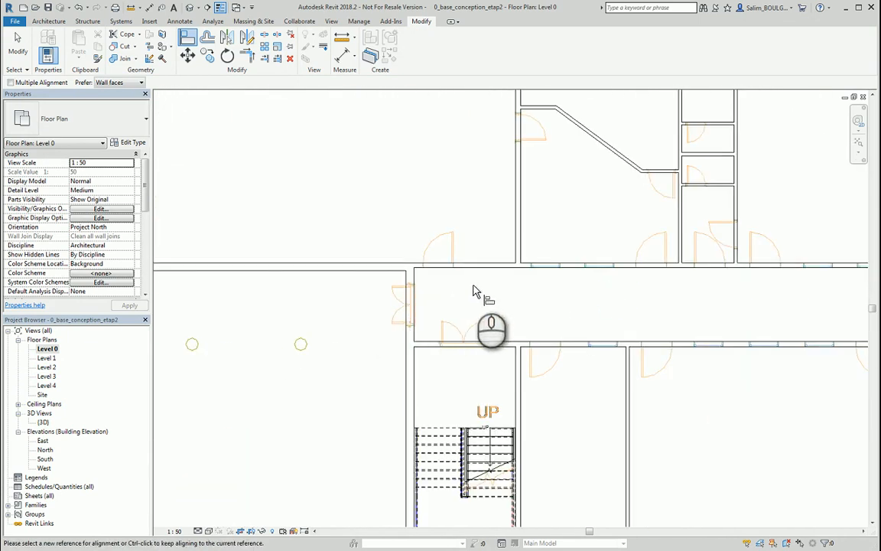
pyautogui.moveTo(474, 292); pyautogui.dragTo(423, 305, button='middle')
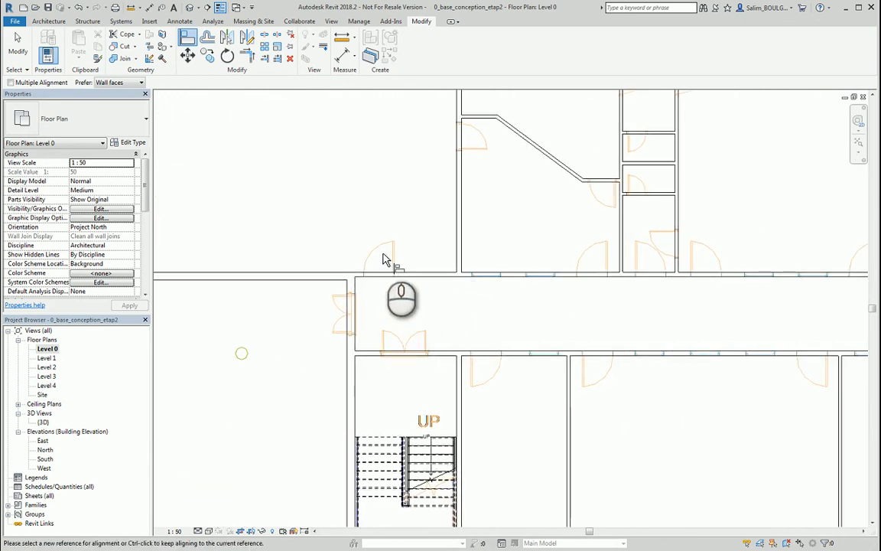
pyautogui.moveTo(787, 284); pyautogui.dragTo(681, 292, button='middle')
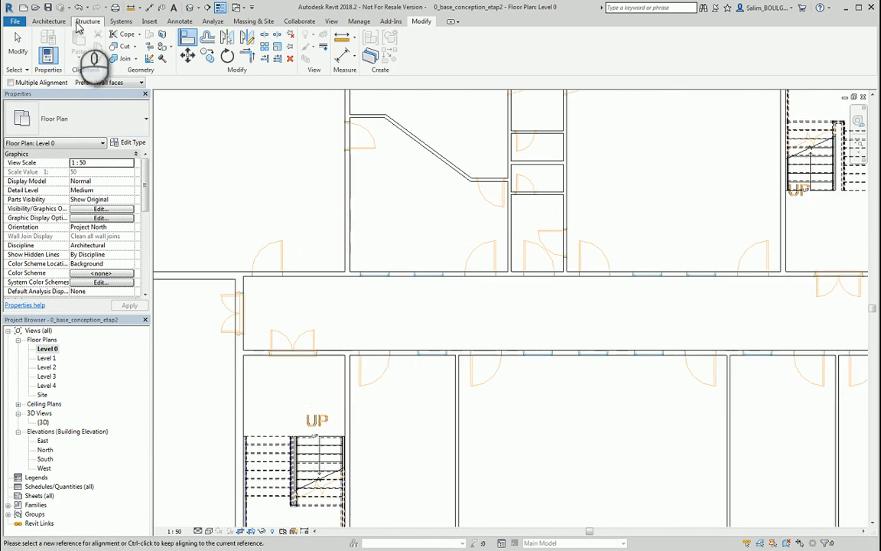
pyautogui.click(48, 20)
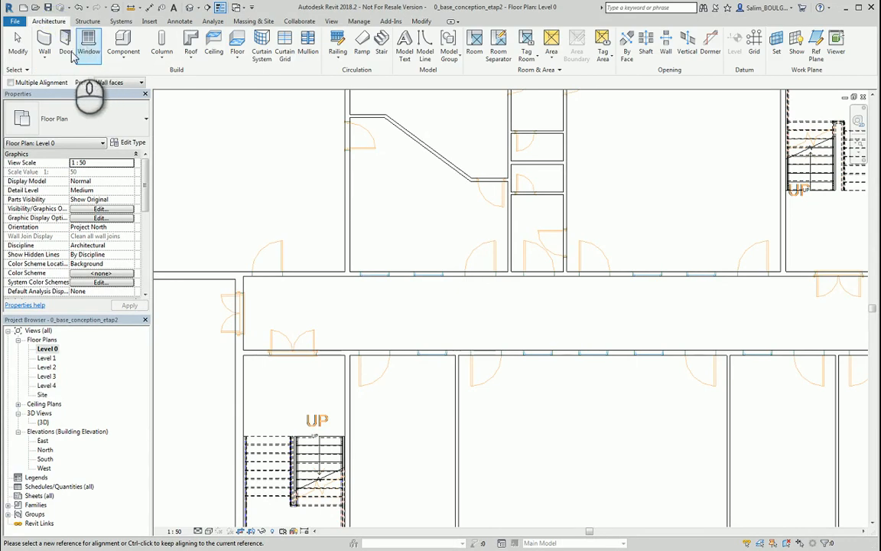
pyautogui.click(66, 54)
pyautogui.scroll(4, 264, 269)
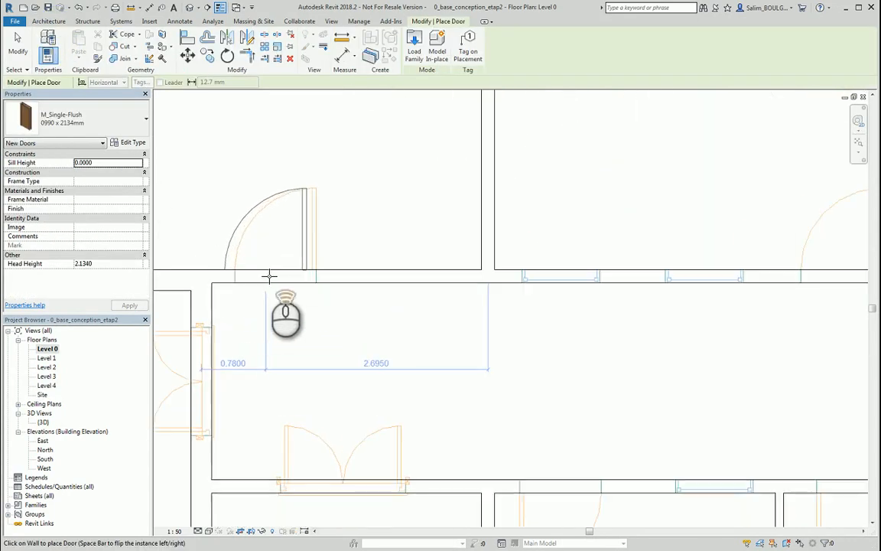
pyautogui.click(261, 271)
# Step: Place four more 0990 x 2134mm doors at the remaining single-door symbols along the corridor's north wall
pyautogui.scroll(-3, 336, 290)
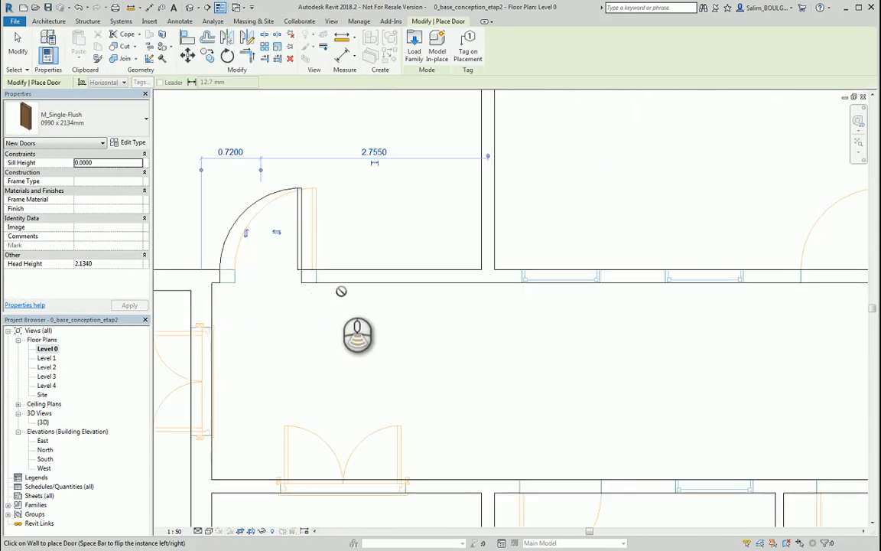
pyautogui.moveTo(610, 279); pyautogui.dragTo(472, 276, button='middle')
pyautogui.scroll(2, 474, 277)
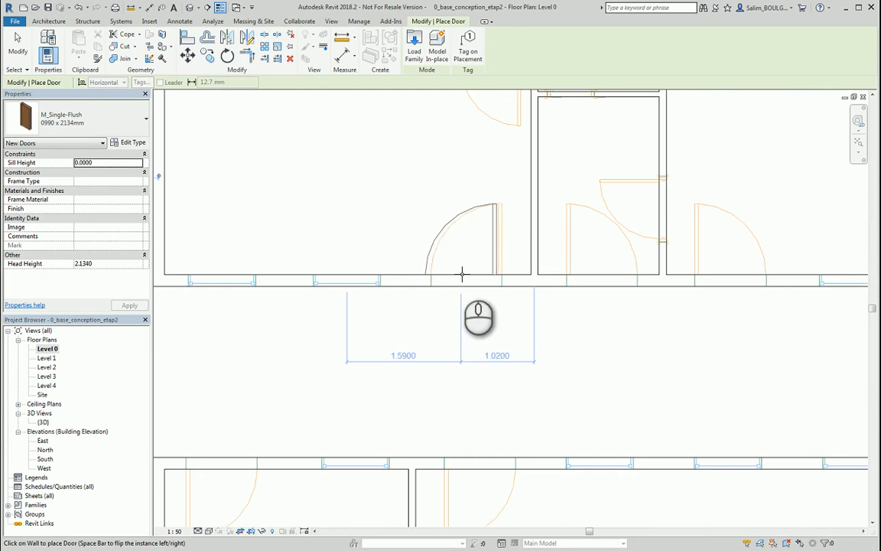
pyautogui.click(455, 276)
pyautogui.moveTo(596, 286); pyautogui.dragTo(417, 284, button='middle')
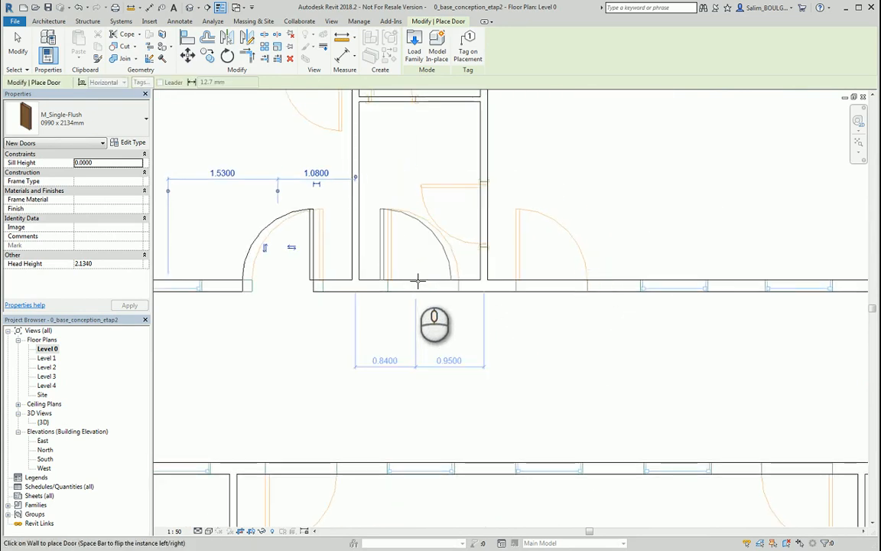
pyautogui.click(418, 280)
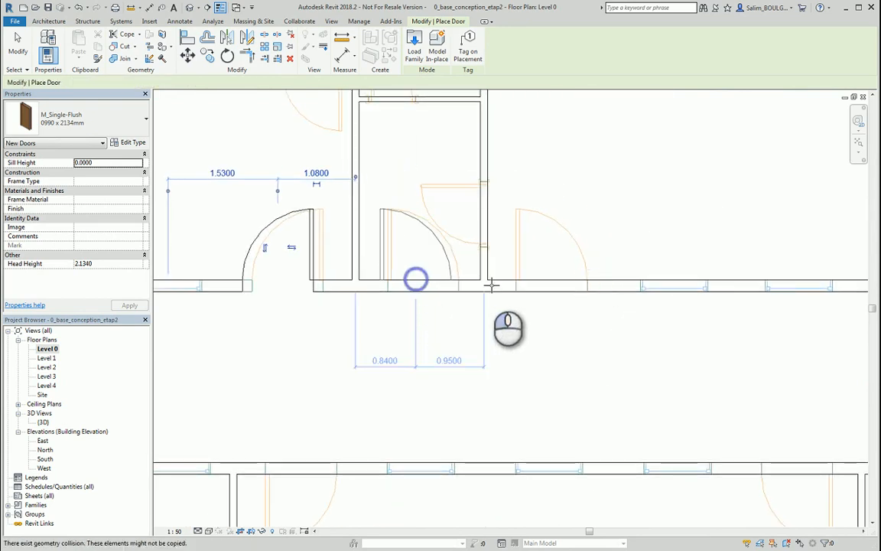
pyautogui.click(539, 281)
pyautogui.moveTo(728, 283); pyautogui.dragTo(152, 253, button='middle')
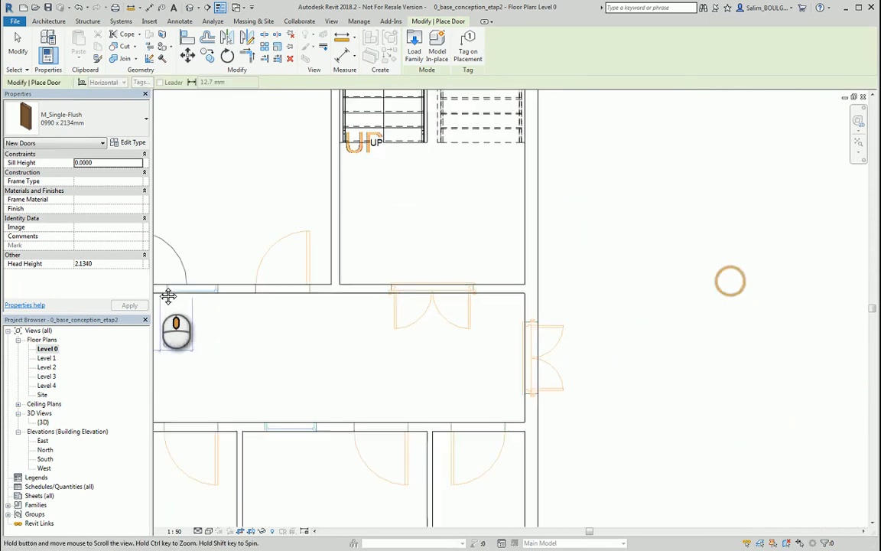
pyautogui.scroll(2, 247, 285)
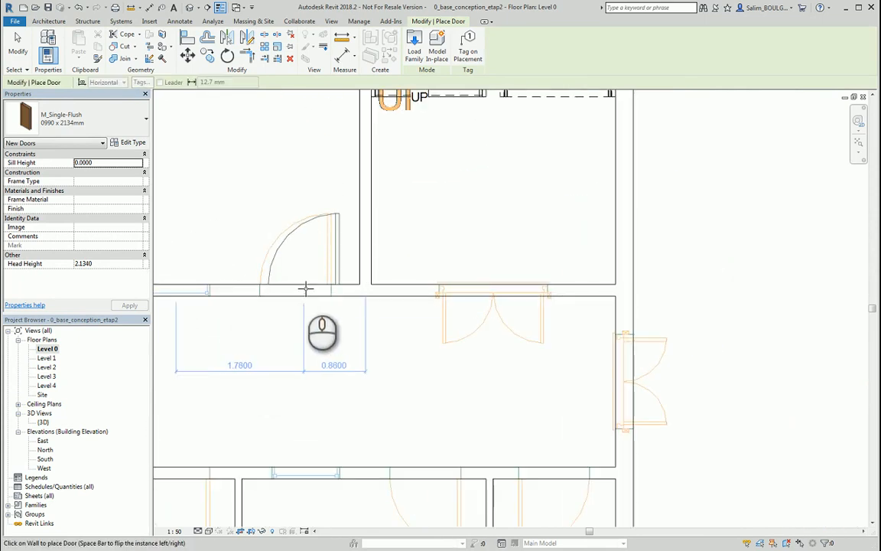
pyautogui.click(304, 287)
# Step: Place 0990 x 2134mm single-flush doors at the three easternmost single-door symbols in the corridor's south wall
pyautogui.scroll(-1, 361, 333)
pyautogui.moveTo(382, 348); pyautogui.dragTo(471, 184, button='middle')
pyautogui.scroll(1, 579, 260)
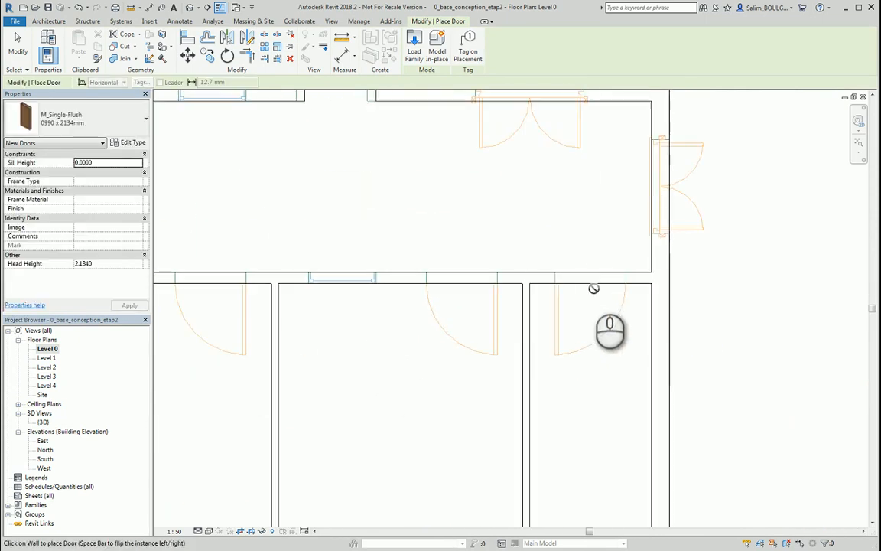
pyautogui.click(579, 283)
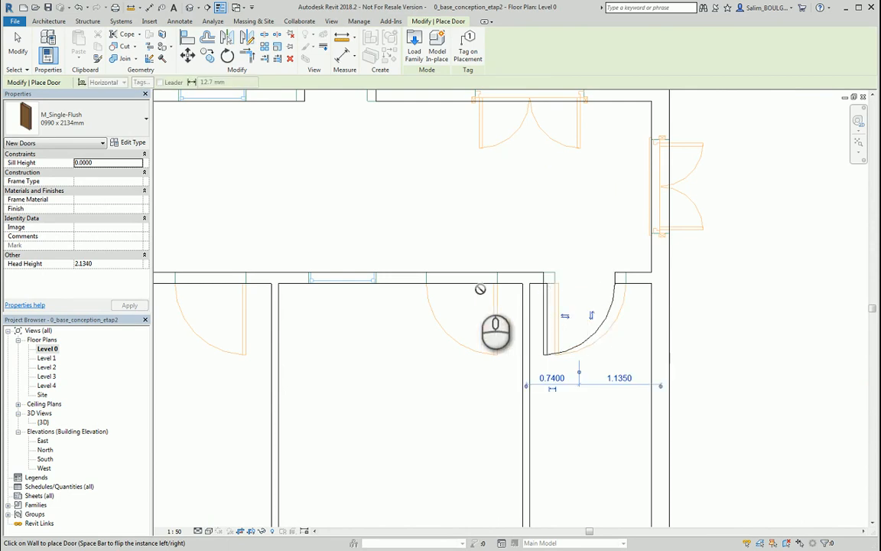
pyautogui.click(472, 285)
pyautogui.moveTo(343, 275); pyautogui.dragTo(579, 252, button='middle')
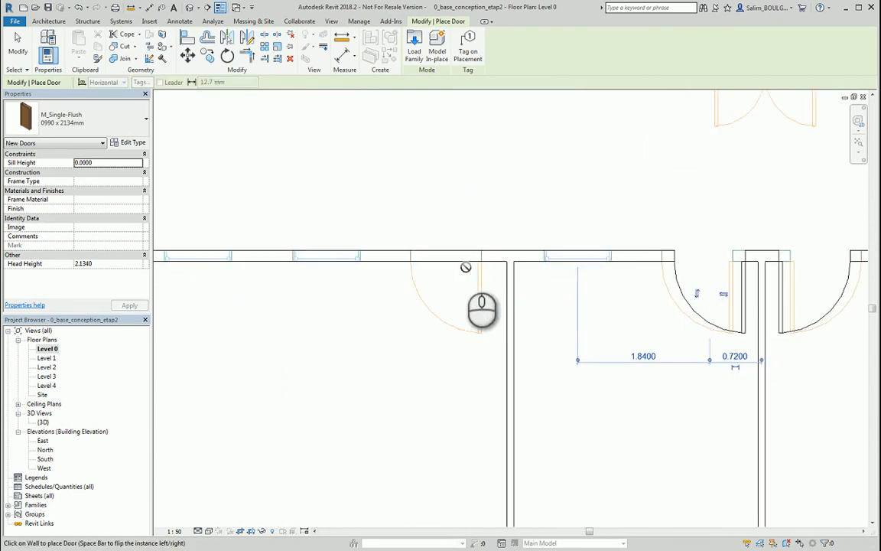
pyautogui.click(463, 262)
pyautogui.moveTo(319, 273); pyautogui.dragTo(778, 242, button='middle')
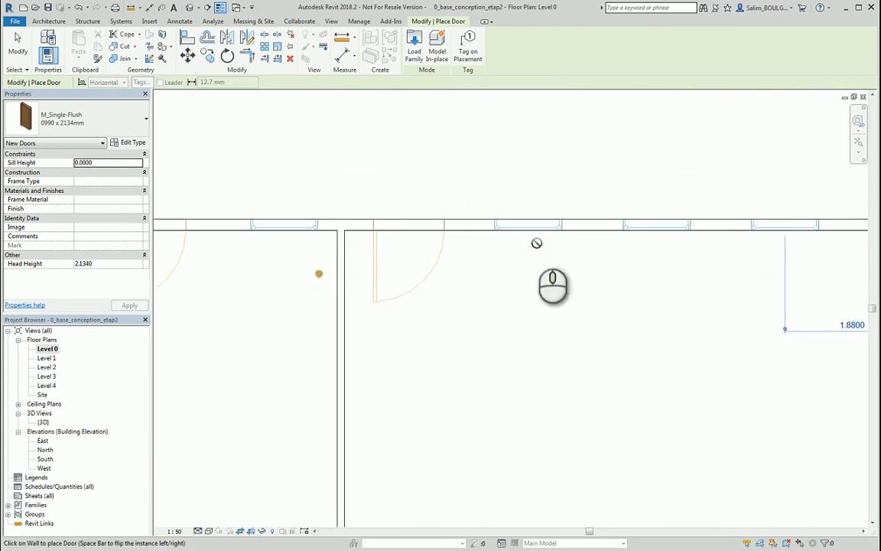
# Step: Place two more 0990 x 2134mm doors at the two western single-door symbols in the corridor's south wall, flipping the swing to match the DWG
pyautogui.scroll(1, 419, 237)
pyautogui.scroll(1, 420, 237)
pyautogui.press('space')
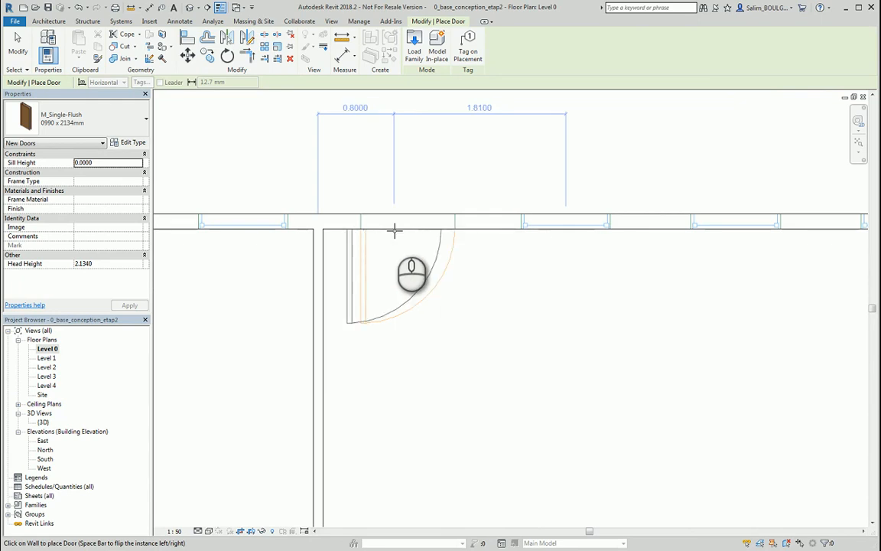
pyautogui.click(393, 230)
pyautogui.moveTo(281, 274); pyautogui.dragTo(811, 256, button='middle')
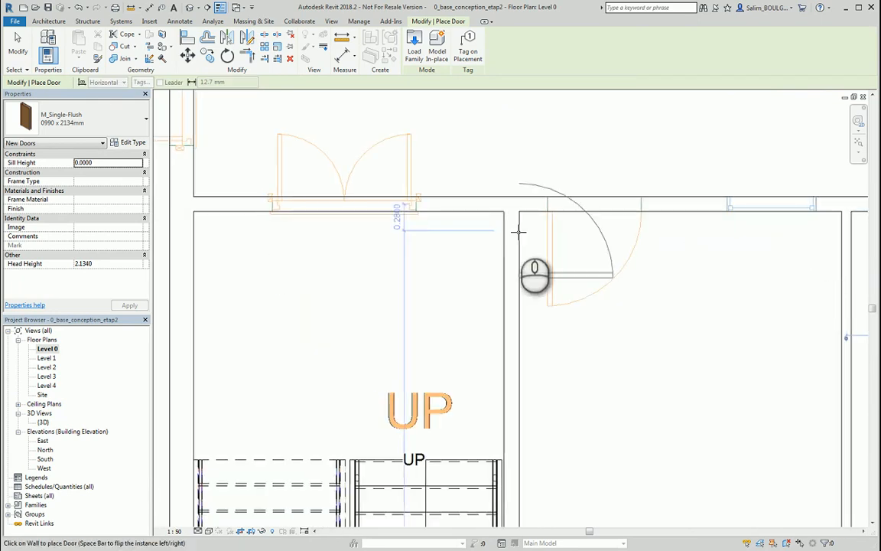
pyautogui.click(584, 213)
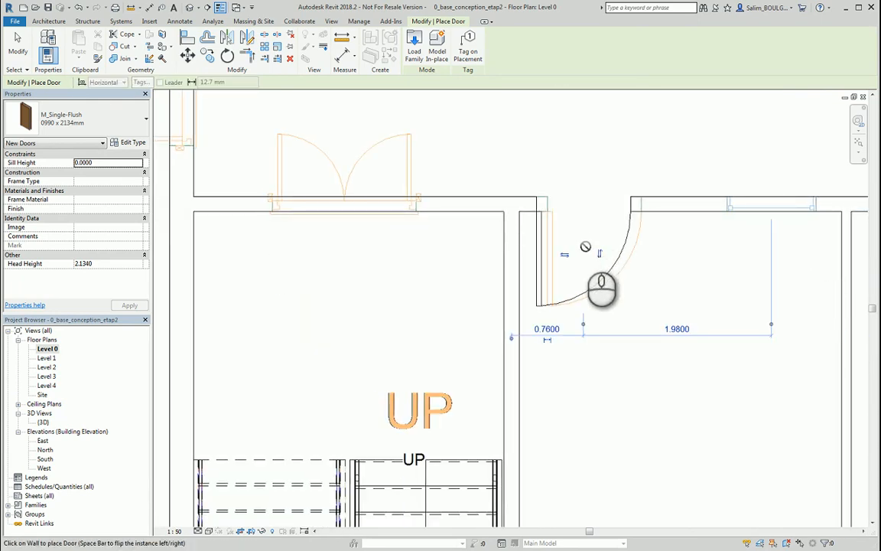
pyautogui.scroll(-6, 589, 298)
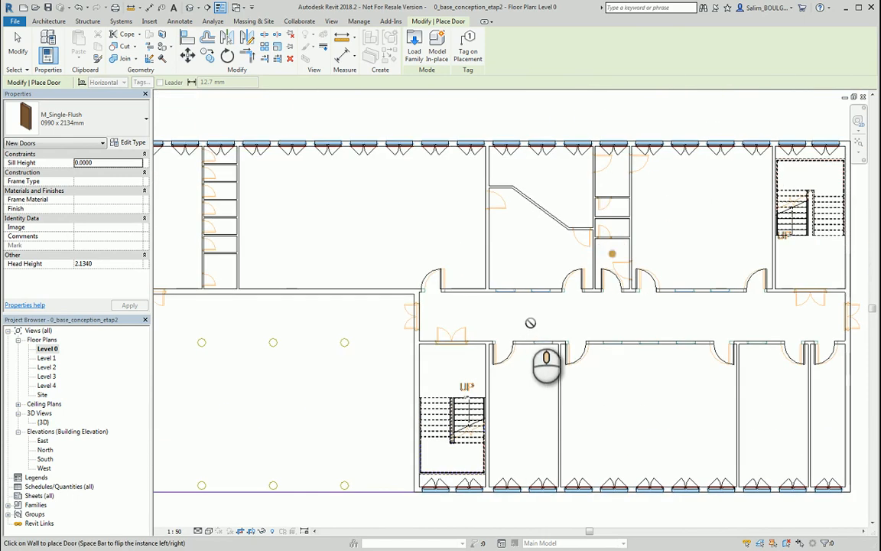
# Step: Align the jamb of the westernmost door in the corridor's north wall with the imported DWG jamb line
pyautogui.scroll(2, 450, 299)
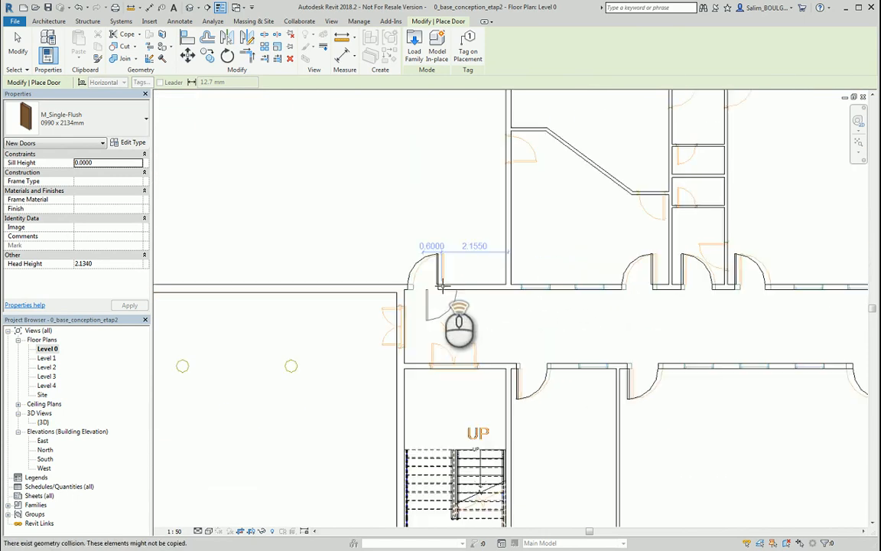
pyautogui.click(186, 41)
pyautogui.scroll(4, 451, 291)
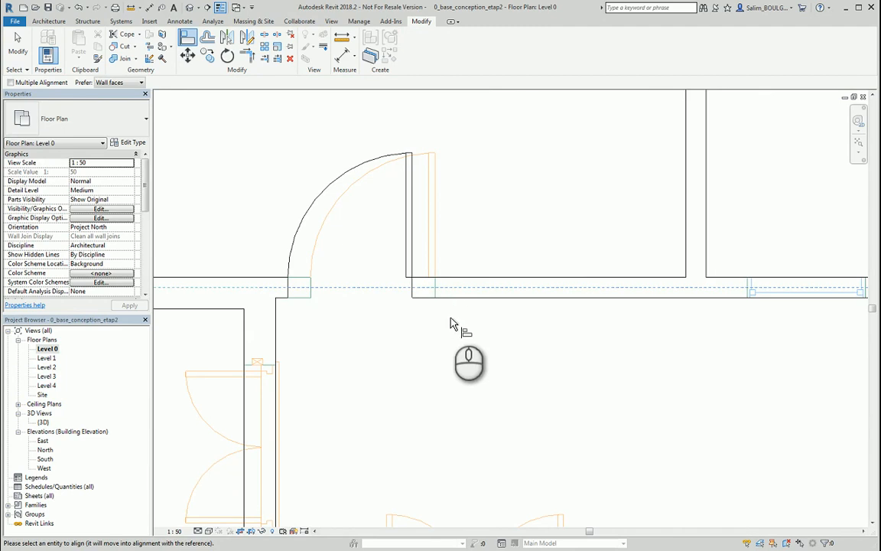
# Step: Align the second and third doors from the west in the corridor's north wall with their DWG jamb lines
pyautogui.moveTo(429, 309); pyautogui.dragTo(222, 320, button='middle')
pyautogui.moveTo(591, 302); pyautogui.dragTo(479, 310, button='middle')
pyautogui.scroll(3, 475, 306)
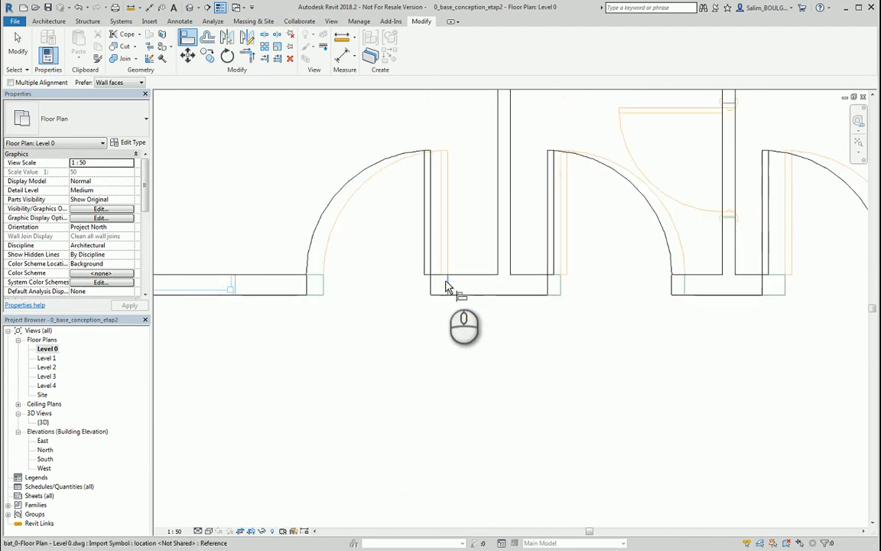
pyautogui.click(444, 282)
pyautogui.click(431, 288)
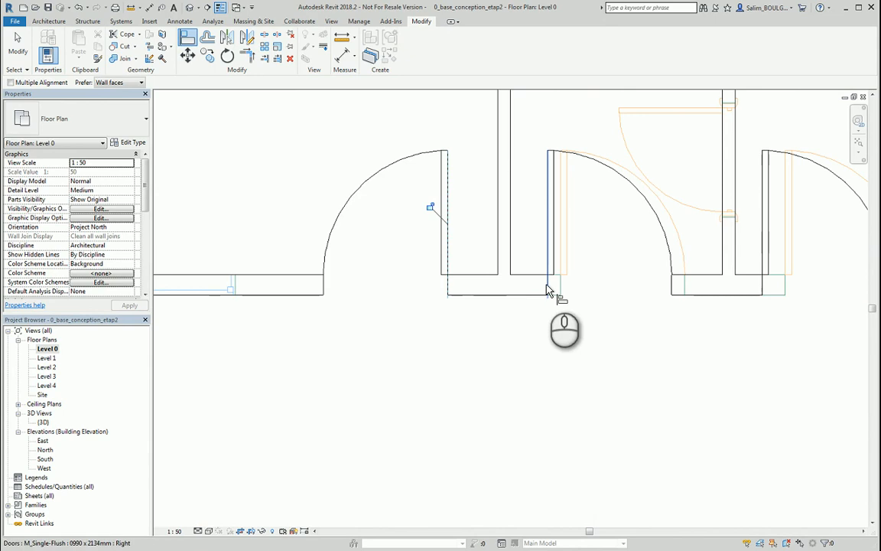
pyautogui.click(561, 289)
pyautogui.click(547, 289)
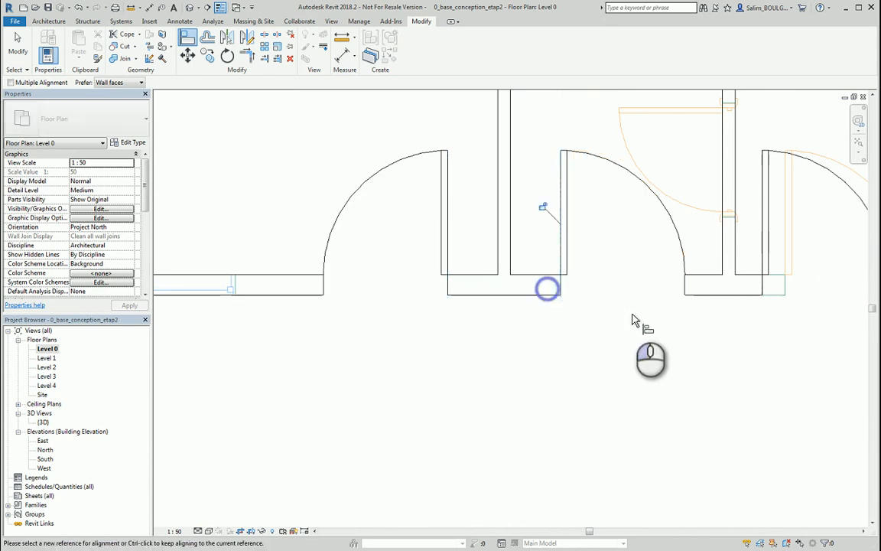
# Step: Align the two eastern single doors in the corridor's north wall with their imported DWG jamb lines
pyautogui.moveTo(644, 323); pyautogui.dragTo(378, 339, button='middle')
pyautogui.scroll(2, 506, 315)
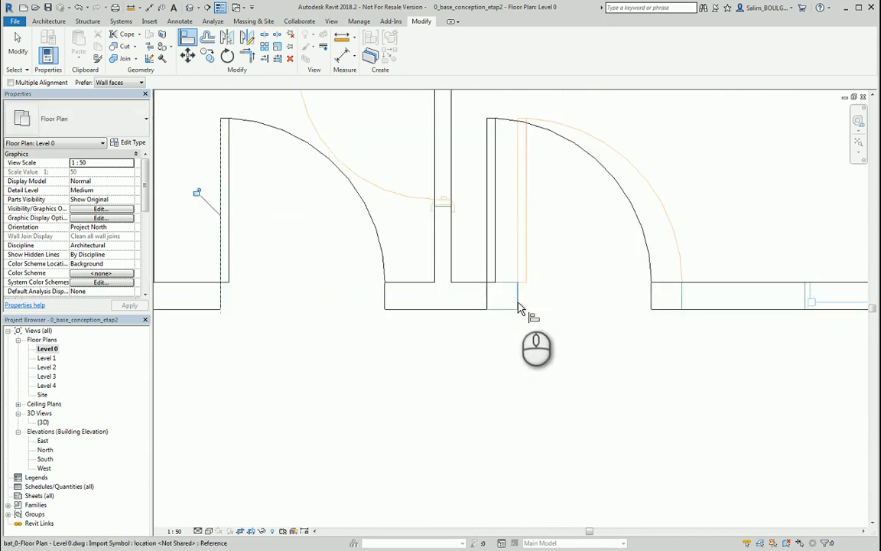
pyautogui.click(518, 304)
pyautogui.click(486, 294)
pyautogui.scroll(-2, 540, 320)
pyautogui.moveTo(651, 357); pyautogui.dragTo(218, 350, button='middle')
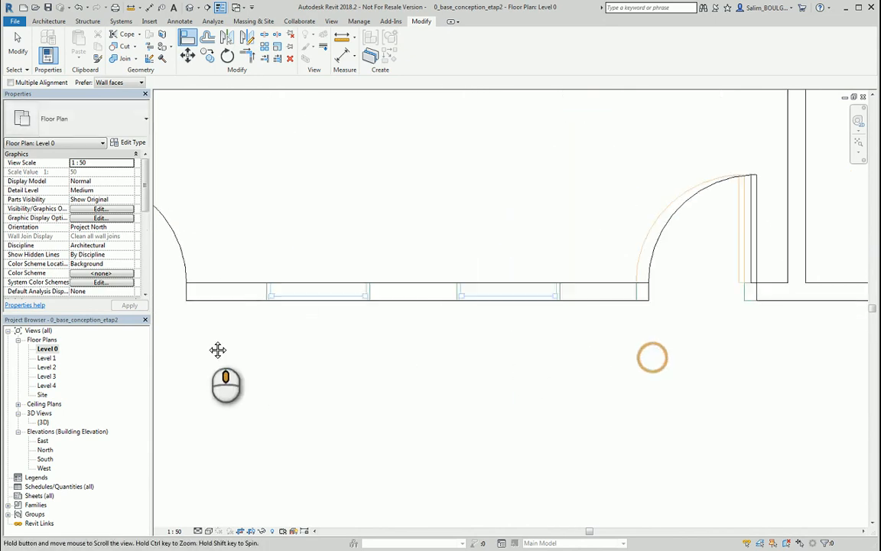
pyautogui.moveTo(709, 325); pyautogui.dragTo(481, 313, button='middle')
pyautogui.scroll(3, 492, 315)
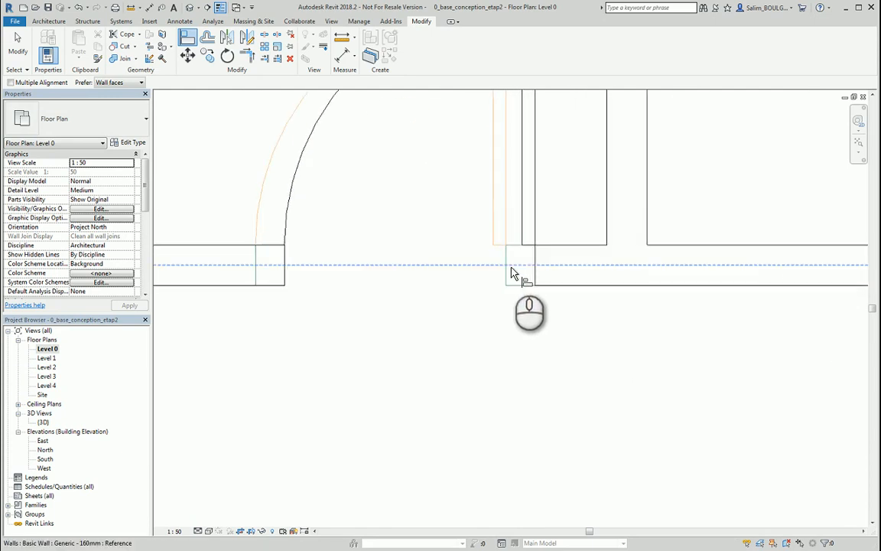
pyautogui.click(505, 257)
pyautogui.click(531, 267)
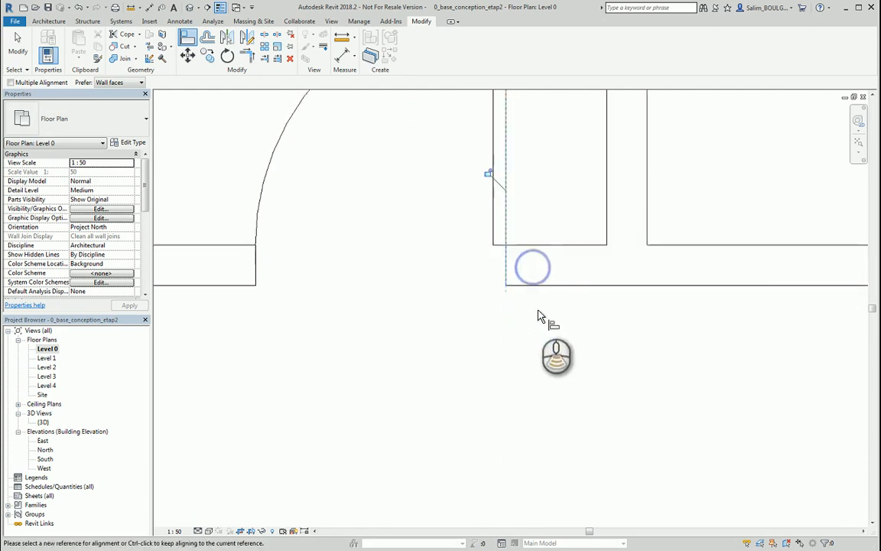
# Step: Align the two easternmost doors in the corridor's south wall with their imported DWG jamb lines
pyautogui.scroll(-2, 541, 315)
pyautogui.moveTo(650, 380); pyautogui.dragTo(543, 184, button='middle')
pyautogui.scroll(3, 658, 305)
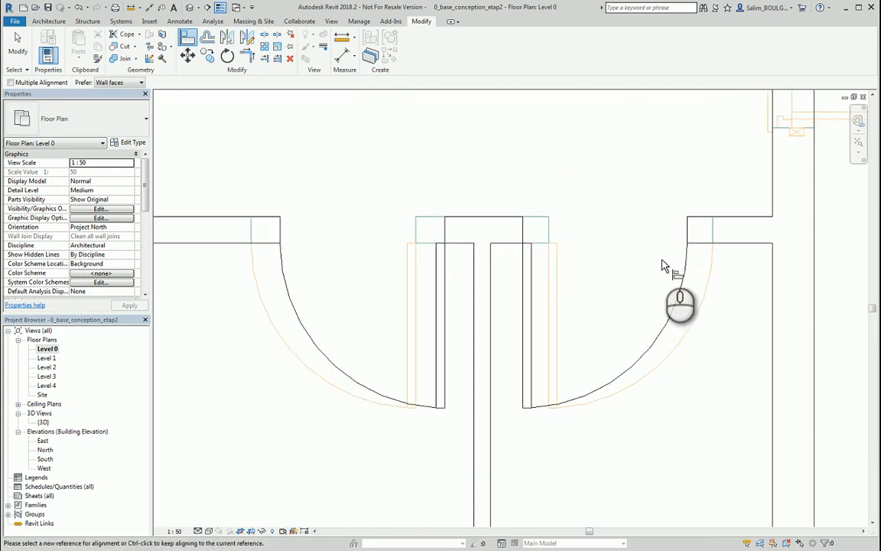
pyautogui.click(548, 223)
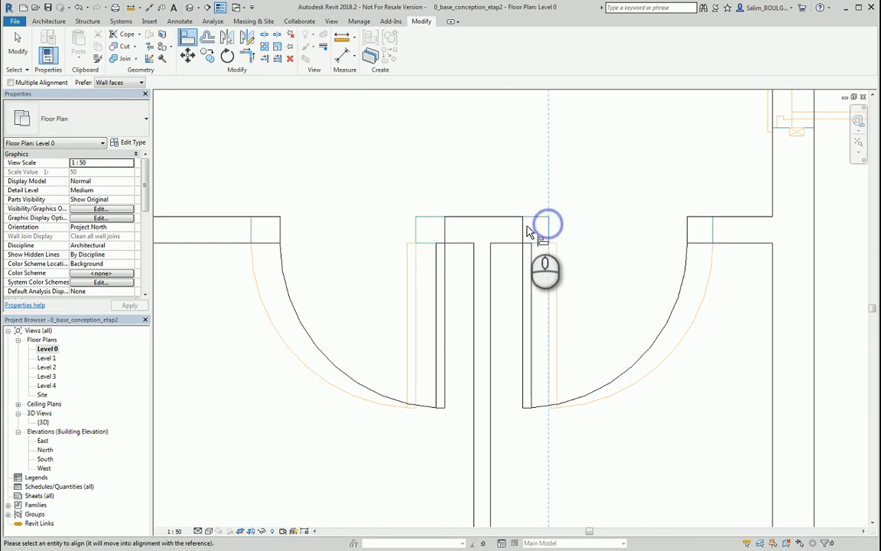
pyautogui.click(524, 231)
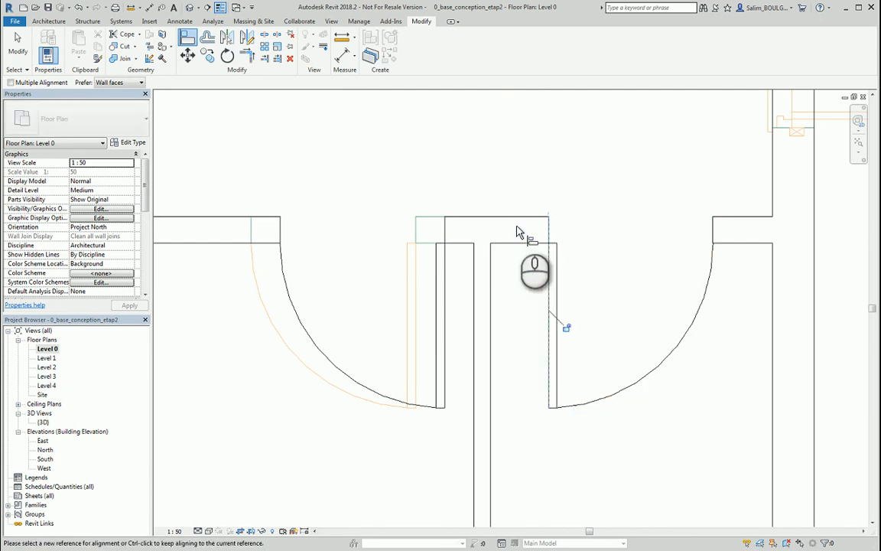
pyautogui.click(444, 231)
# Step: Align both corridor doors of the large southern room, at its east and west ends, with their DWG jamb lines
pyautogui.scroll(-3, 406, 264)
pyautogui.moveTo(309, 289); pyautogui.dragTo(787, 281, button='middle')
pyautogui.scroll(2, 493, 235)
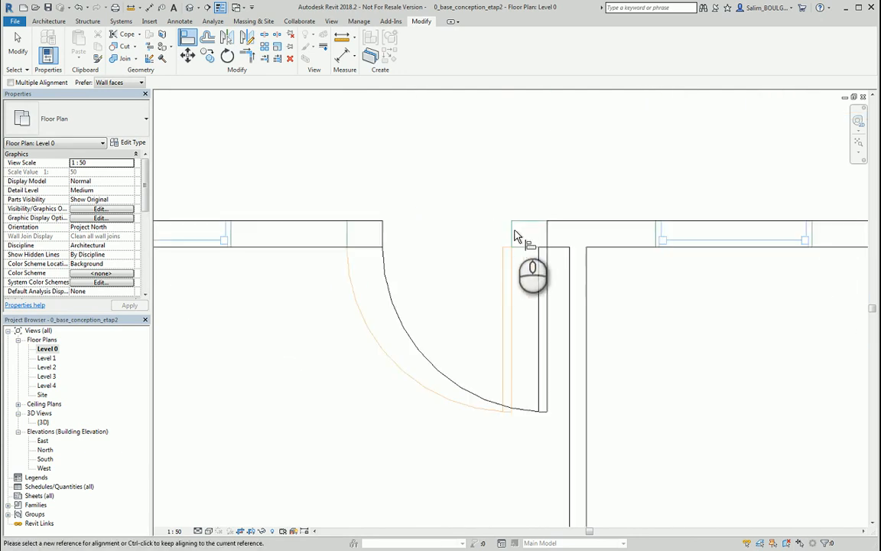
pyautogui.click(546, 236)
pyautogui.scroll(-3, 454, 283)
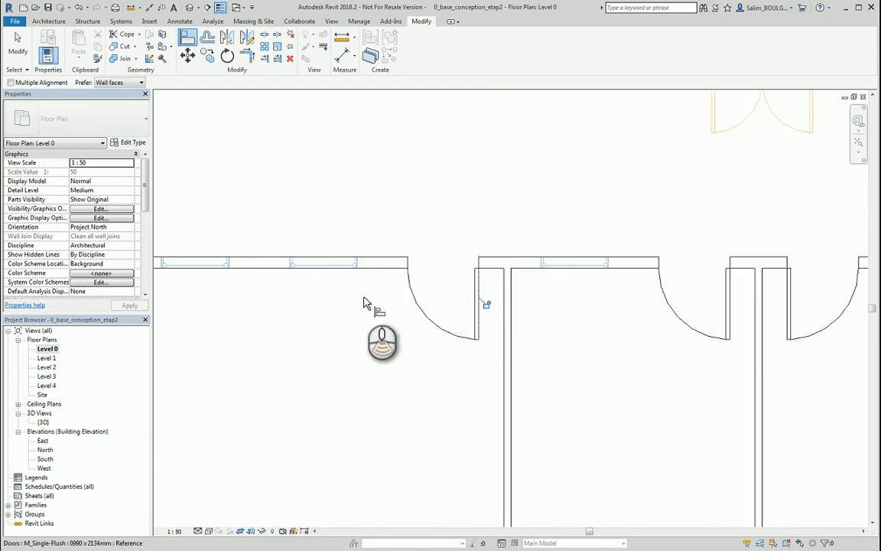
pyautogui.moveTo(347, 299); pyautogui.dragTo(732, 309, button='middle')
pyautogui.moveTo(322, 275); pyautogui.dragTo(419, 253, button='middle')
pyautogui.scroll(3, 417, 252)
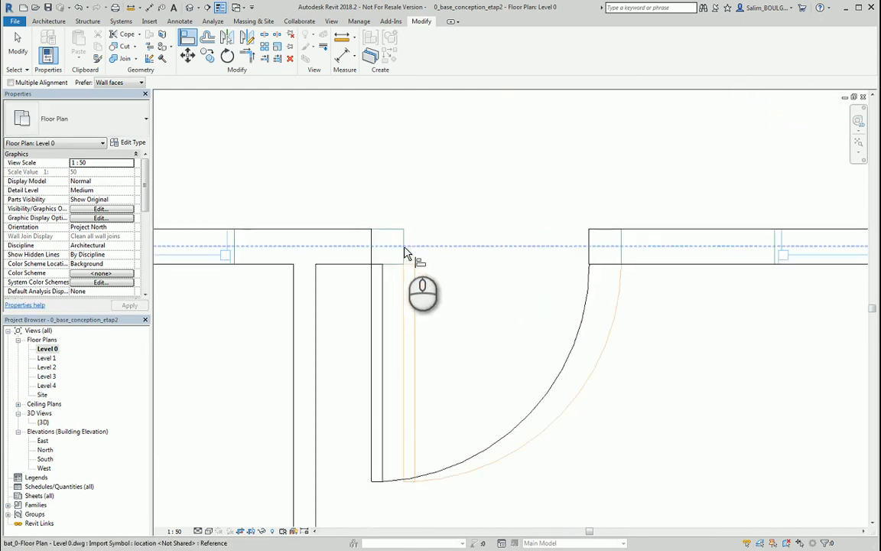
pyautogui.click(374, 249)
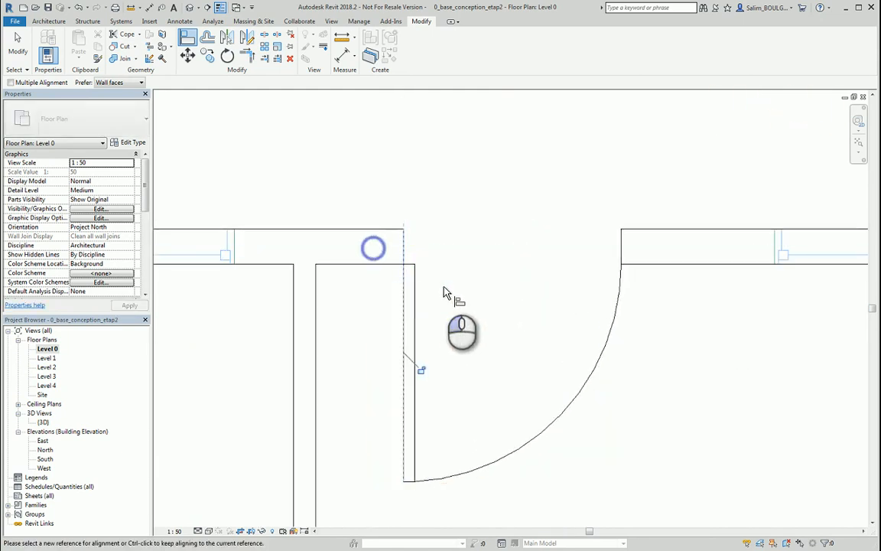
# Step: Align the door of the southern room beside the west stair with its DWG jamb line and end the Align command
pyautogui.scroll(-4, 454, 292)
pyautogui.moveTo(328, 320); pyautogui.dragTo(588, 314, button='middle')
pyautogui.scroll(2, 444, 287)
pyautogui.scroll(2, 438, 264)
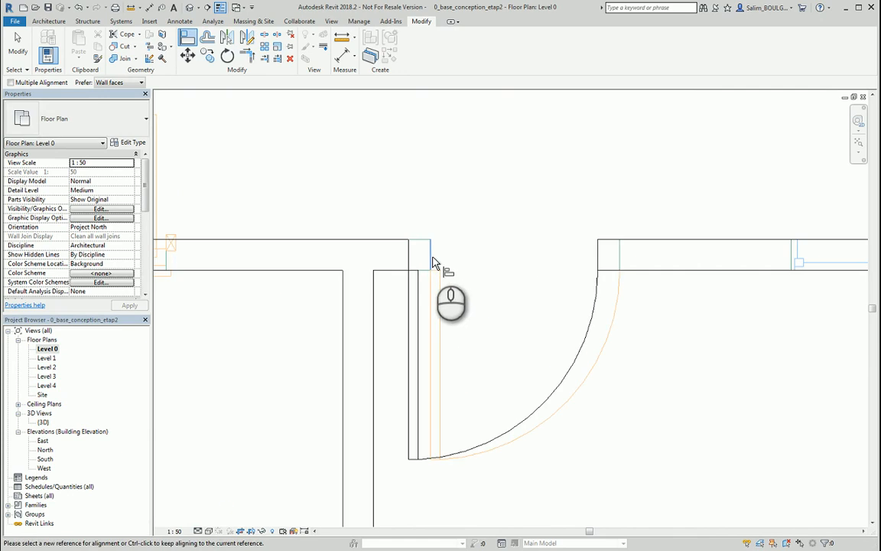
pyautogui.click(431, 260)
pyautogui.click(409, 259)
pyautogui.scroll(-6, 466, 314)
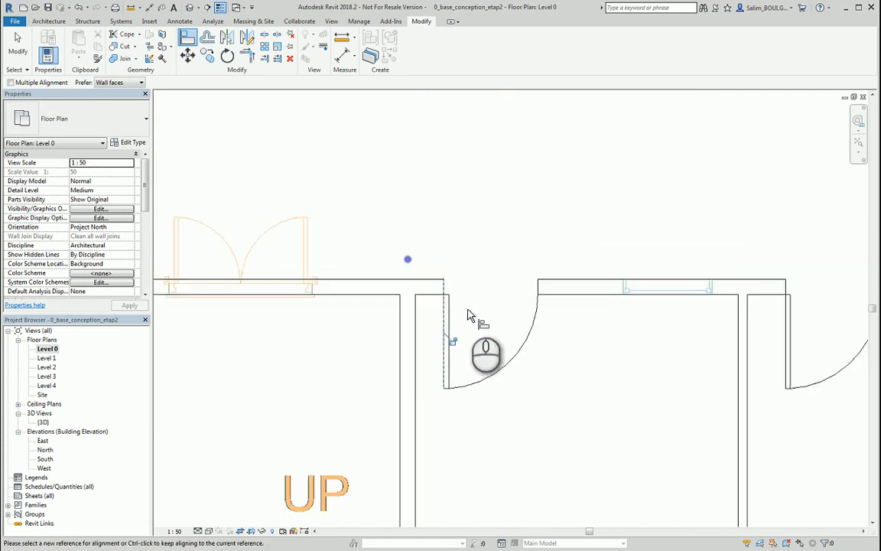
pyautogui.moveTo(466, 313); pyautogui.dragTo(402, 331, button='middle')
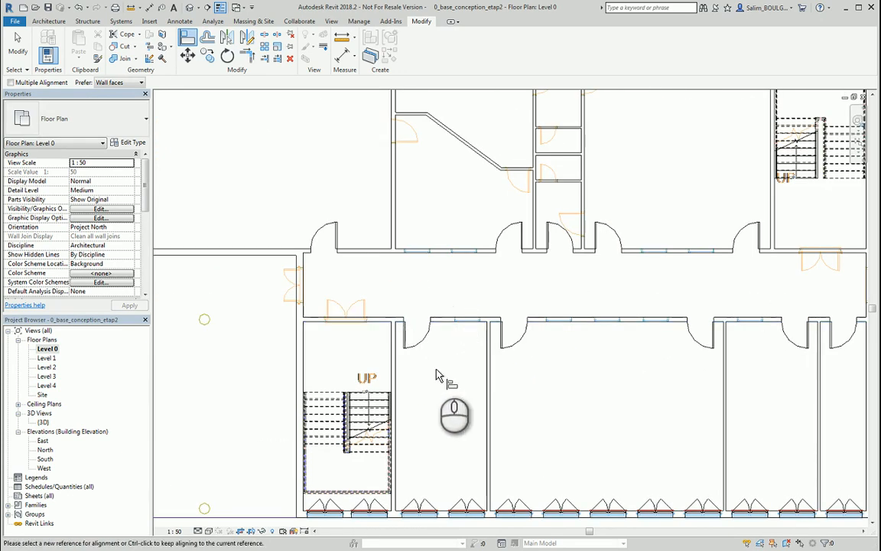
pyautogui.press('Escape')
# Step: Set the Level 0 floor plan's visual style to Hidden Line and bring the whole building into view
pyautogui.click(211, 531)
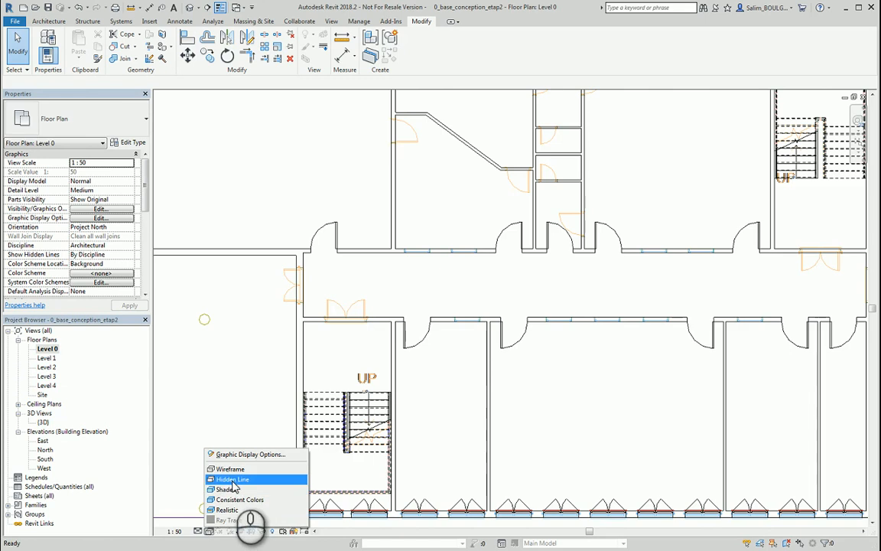
pyautogui.click(252, 477)
pyautogui.scroll(-6, 480, 373)
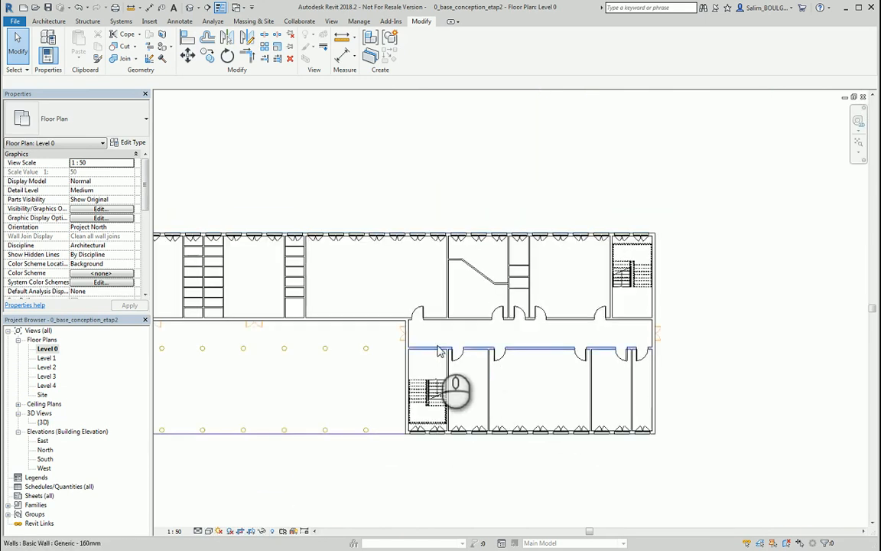
pyautogui.moveTo(446, 354); pyautogui.dragTo(600, 309, button='middle')
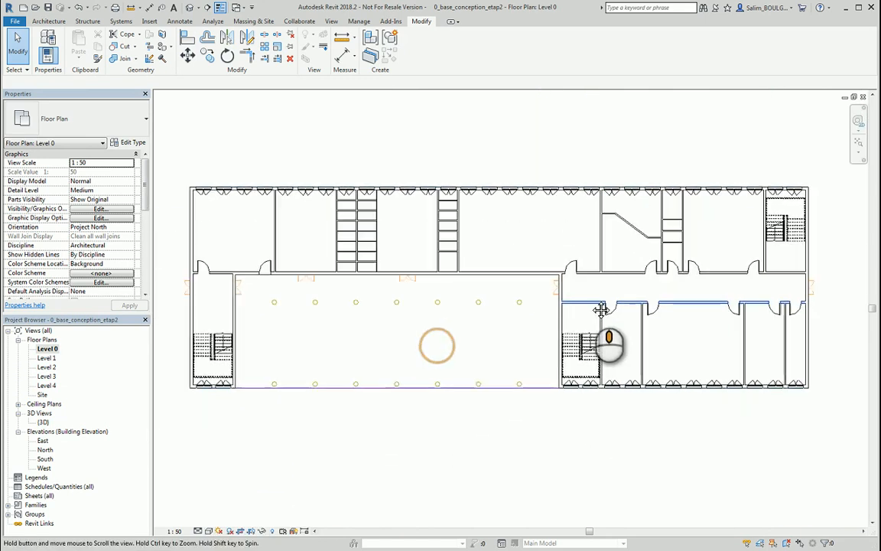
# Step: Open the {3D} view and examine the single-flush doors along the eastern corridor
pyautogui.doubleClick(44, 424)
pyautogui.scroll(5, 604, 382)
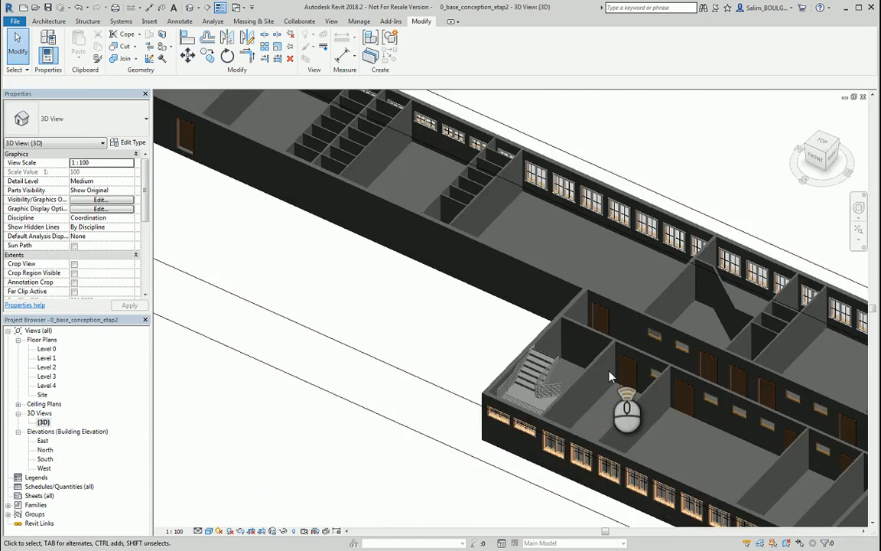
pyautogui.scroll(3, 609, 373)
pyautogui.scroll(-3, 661, 367)
pyautogui.moveTo(663, 356); pyautogui.dragTo(516, 342, button='middle')
pyautogui.scroll(2, 637, 373)
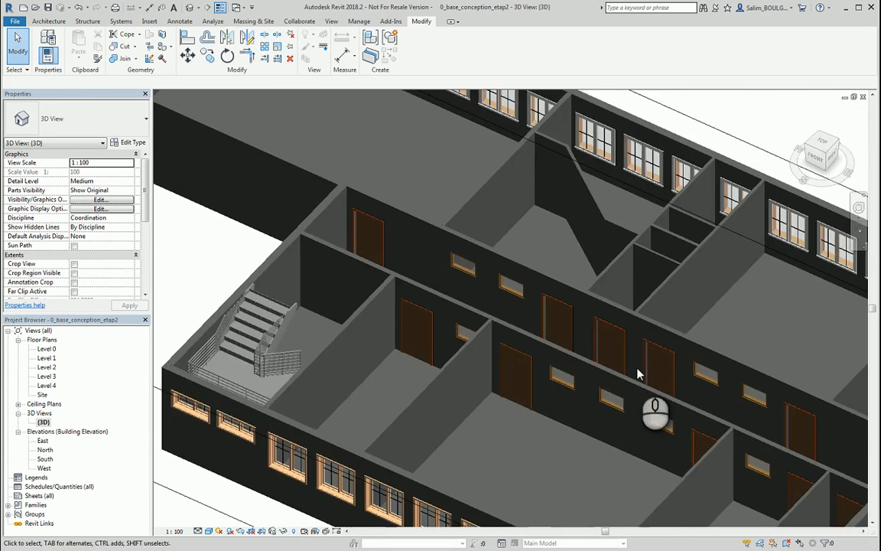
pyautogui.scroll(-4, 637, 373)
pyautogui.scroll(2, 582, 373)
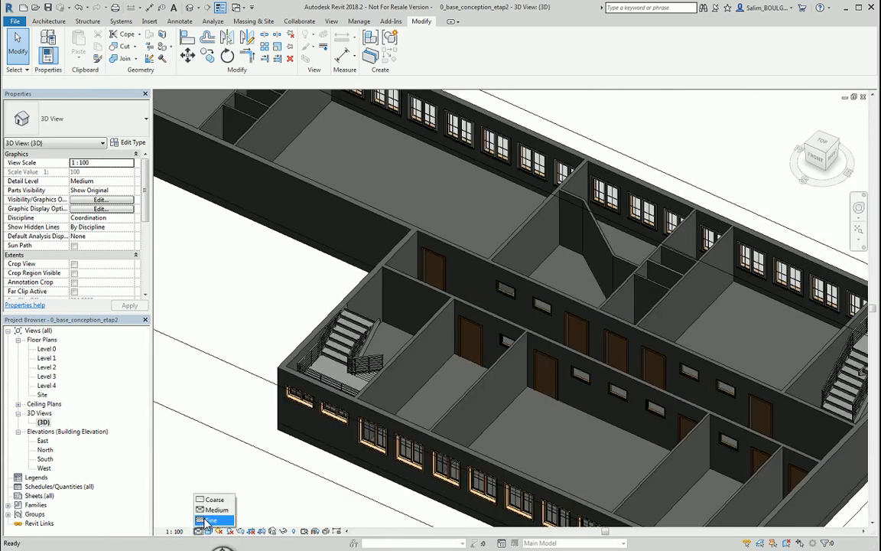
# Step: Set the 3D view's detail level to Fine and inspect the corridor doors up close
pyautogui.click(209, 520)
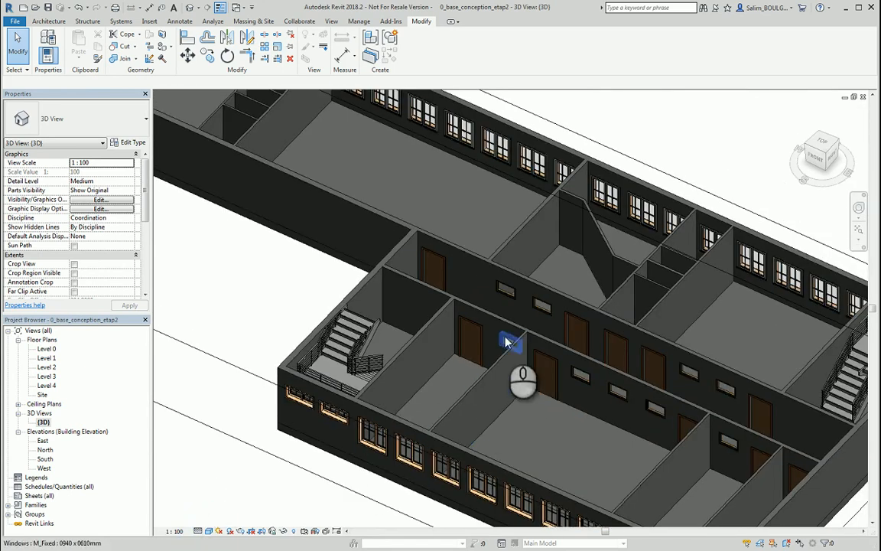
pyautogui.scroll(4, 506, 342)
pyautogui.scroll(-3, 571, 338)
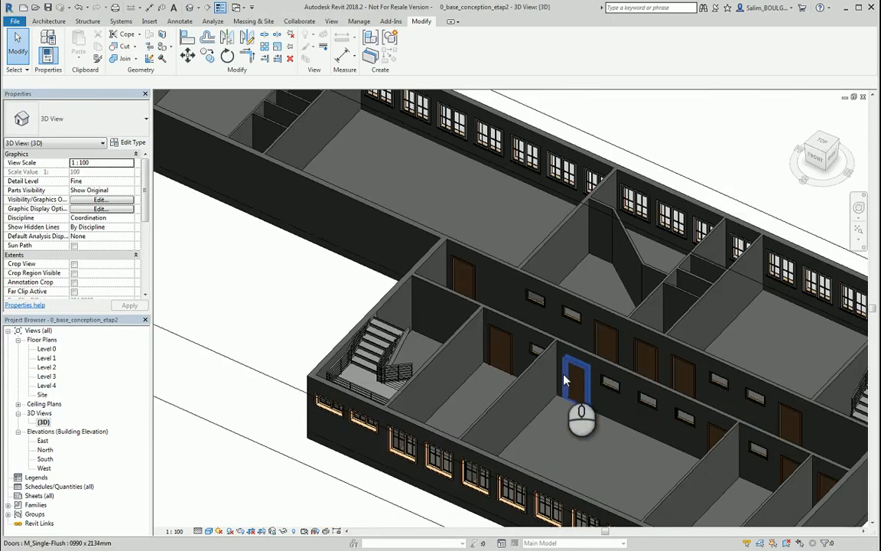
# Step: Inspect the corridor doors from both long sides of the building in the 3D view
pyautogui.keyDown('shift'); pyautogui.moveTo(565, 380); pyautogui.dragTo(583, 385, button='middle'); pyautogui.keyUp('shift')
pyautogui.scroll(2, 464, 314)
pyautogui.scroll(-2, 466, 318)
pyautogui.moveTo(521, 365); pyautogui.dragTo(423, 313, button='middle')
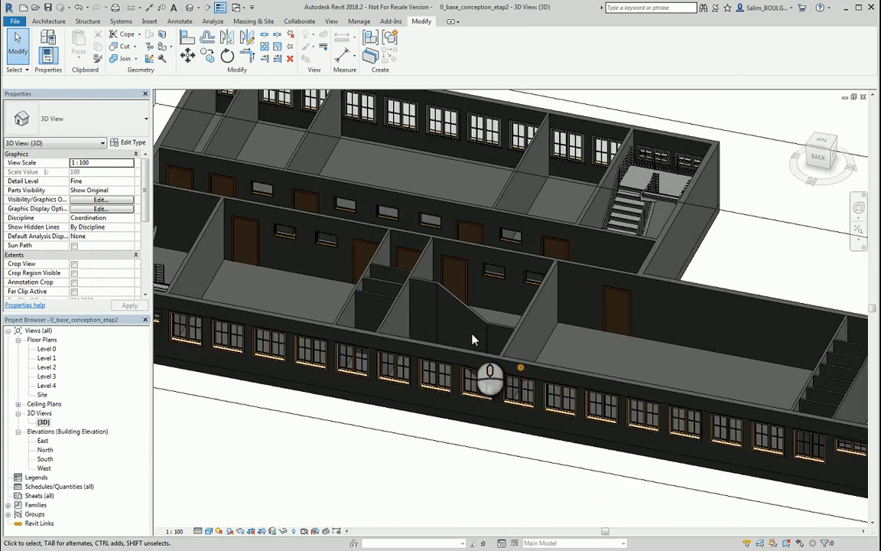
pyautogui.keyDown('shift'); pyautogui.moveTo(473, 338); pyautogui.dragTo(598, 327, button='middle'); pyautogui.keyUp('shift')
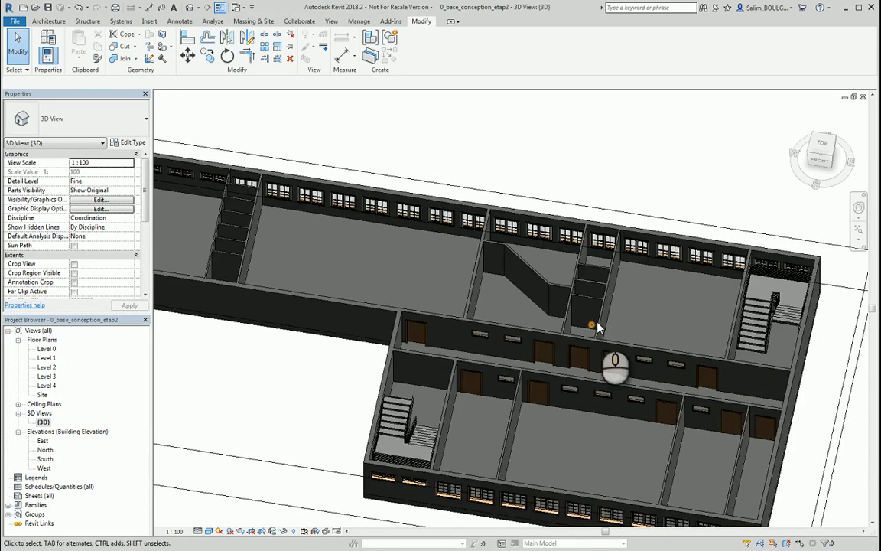
# Step: Open the Level 0 floor plan and set its visual style to Wireframe
pyautogui.doubleClick(45, 349)
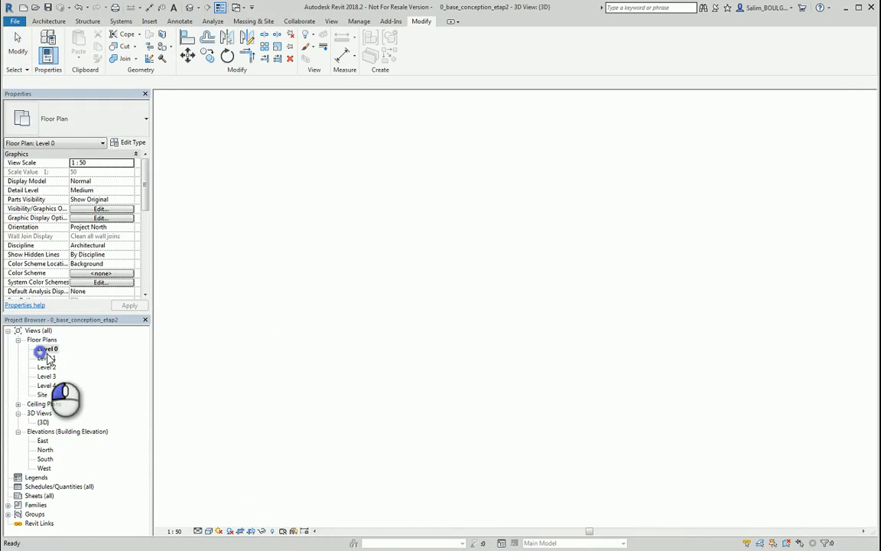
pyautogui.click(207, 531)
pyautogui.click(231, 469)
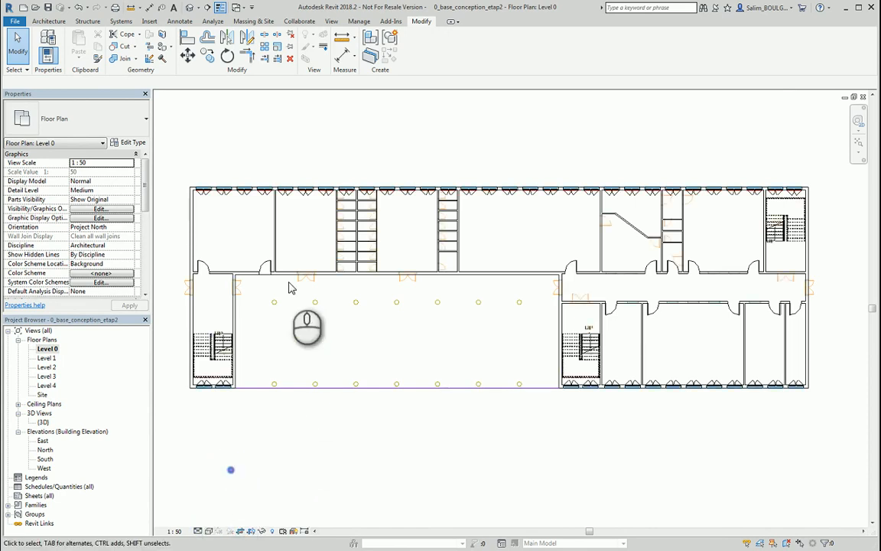
# Step: Measure the width of the DWG door opening in the northernmost cubicle of the western toilet block's left column
pyautogui.scroll(8, 362, 207)
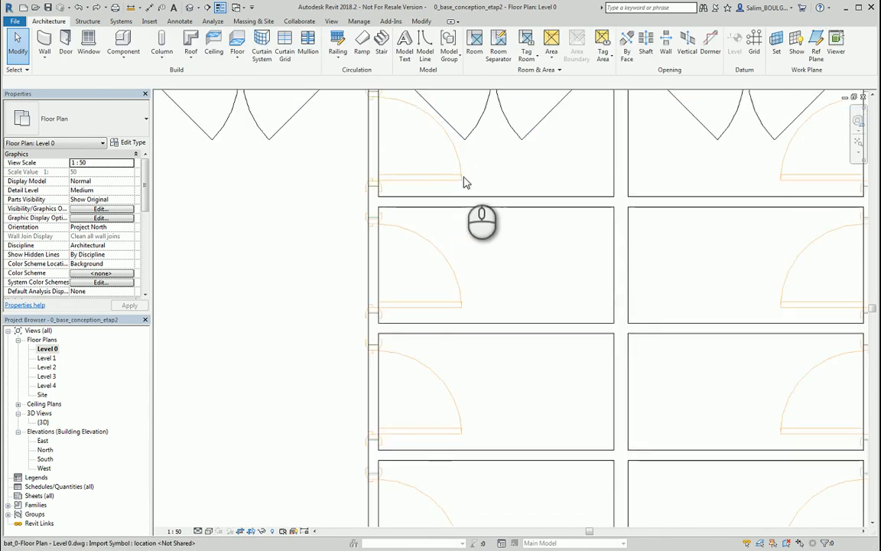
pyautogui.scroll(-3, 482, 182)
pyautogui.moveTo(485, 173); pyautogui.dragTo(465, 254, button='middle')
pyautogui.click(420, 22)
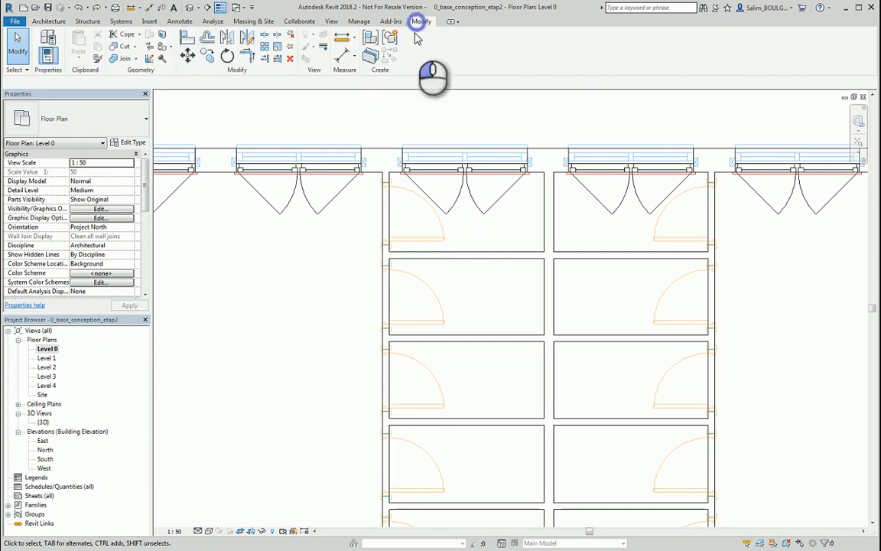
pyautogui.click(341, 37)
pyautogui.scroll(1, 383, 203)
pyautogui.scroll(5, 383, 202)
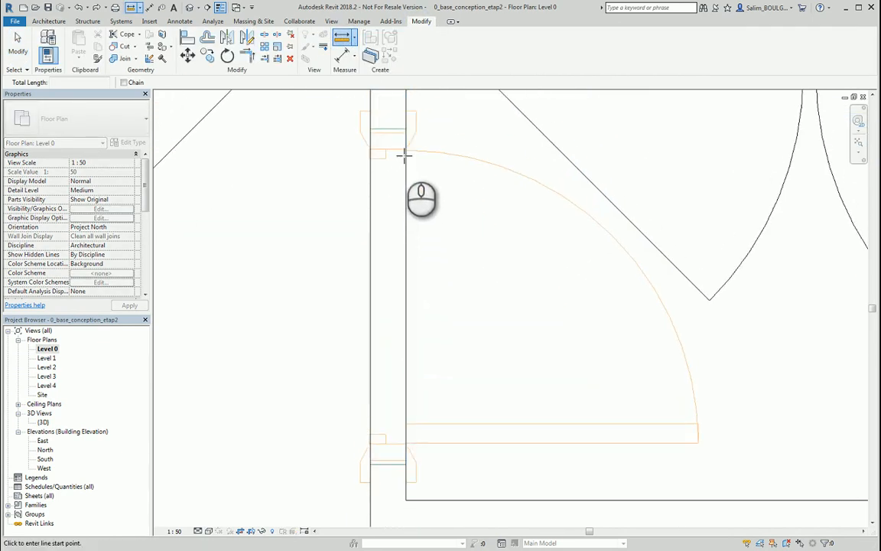
pyautogui.scroll(-1, 403, 324)
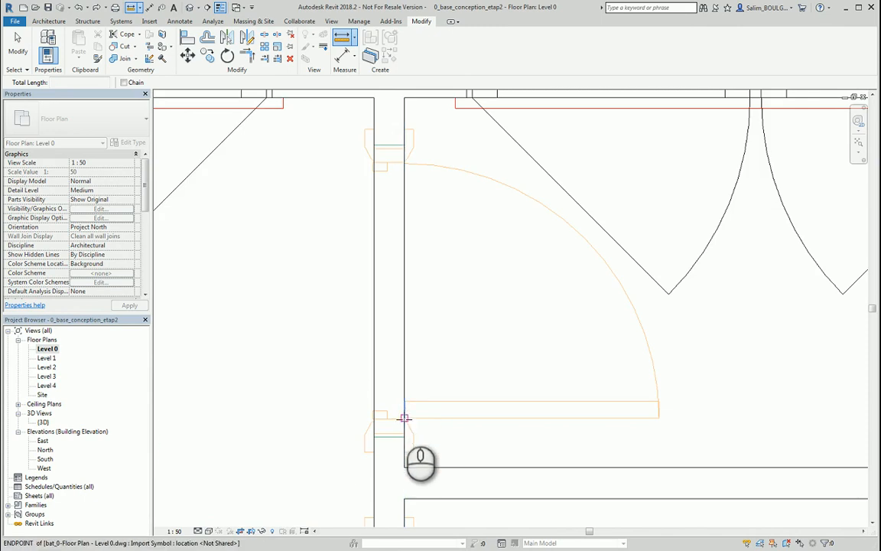
pyautogui.scroll(1, 394, 419)
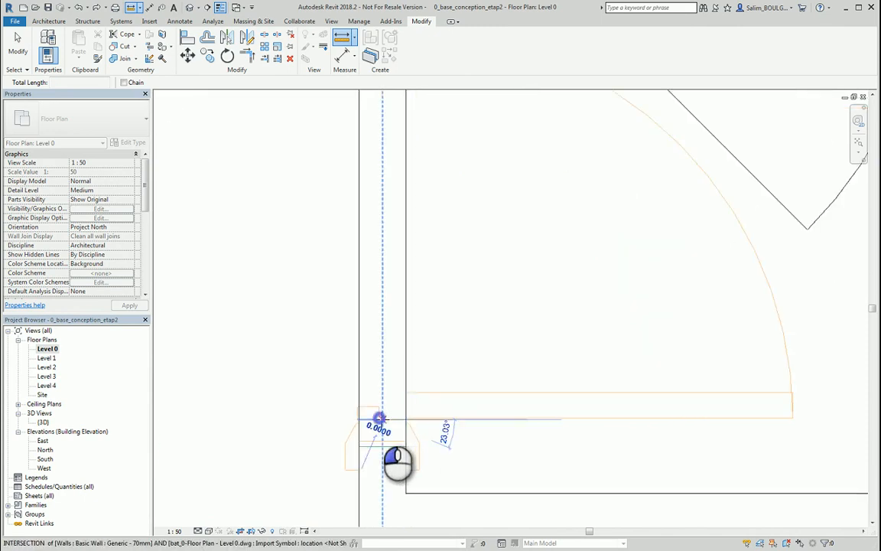
pyautogui.click(380, 418)
pyautogui.scroll(-1, 393, 390)
pyautogui.scroll(3, 403, 306)
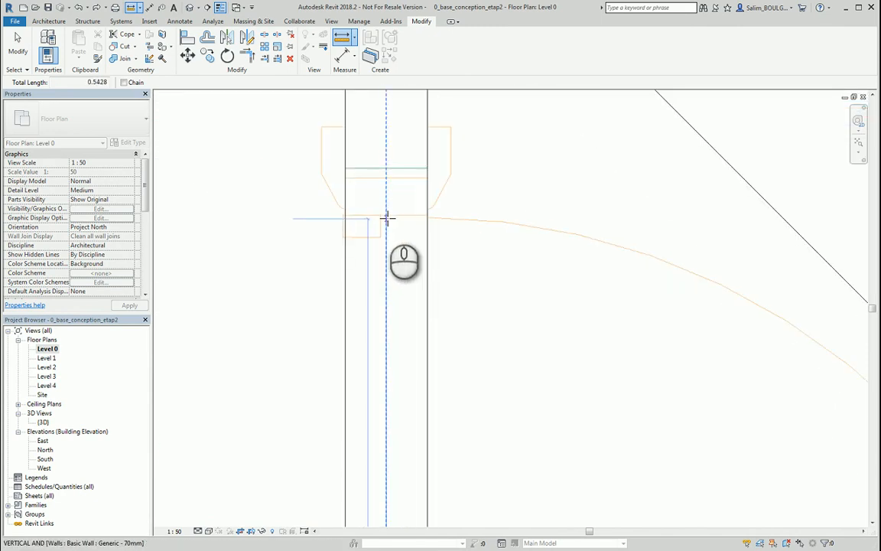
pyautogui.scroll(-2, 387, 214)
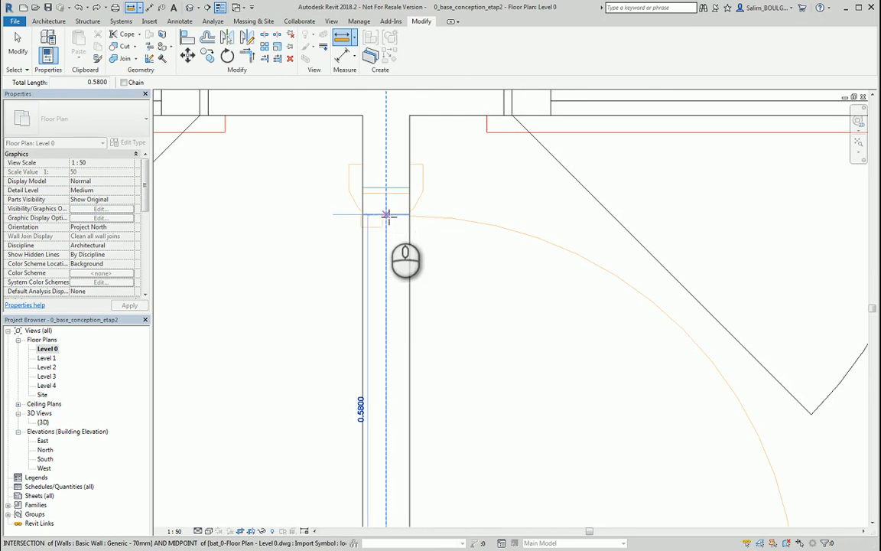
pyautogui.press('Escape')
pyautogui.press('Escape')
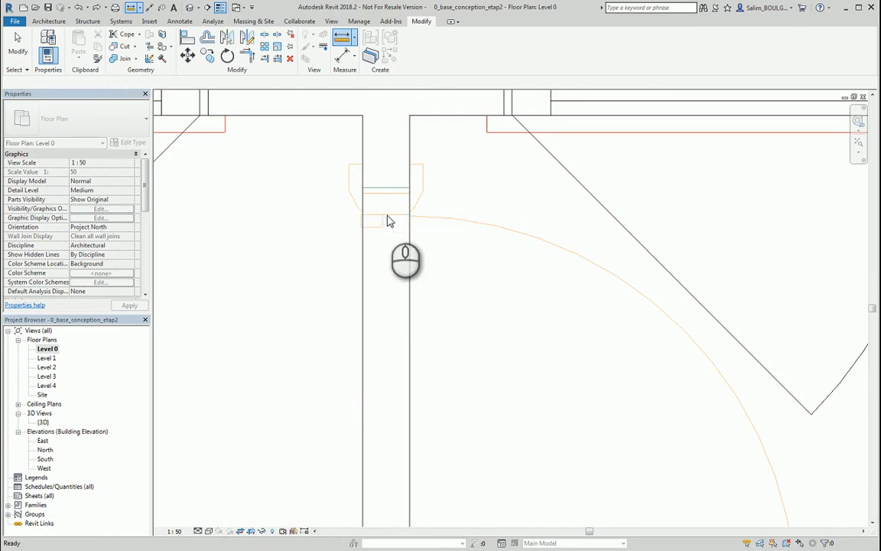
# Step: Duplicate the M_Single-Flush door type as 0580 x 2134mm and set its width to 0.580
pyautogui.scroll(-2, 392, 221)
pyautogui.moveTo(396, 197); pyautogui.dragTo(410, 291, button='middle')
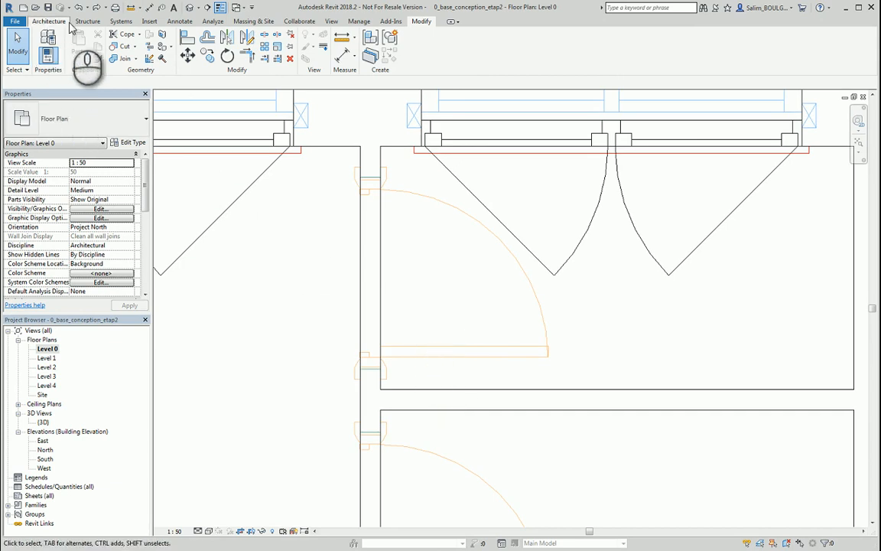
pyautogui.click(49, 21)
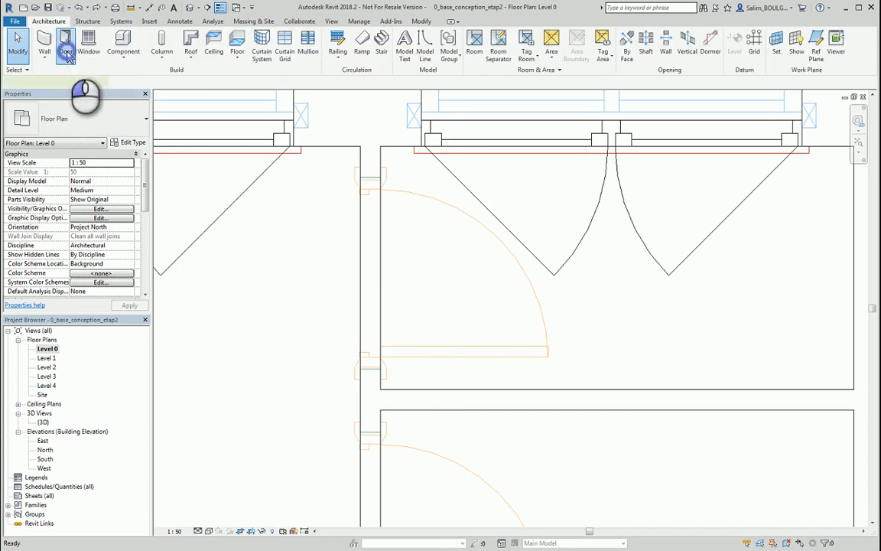
pyautogui.click(66, 46)
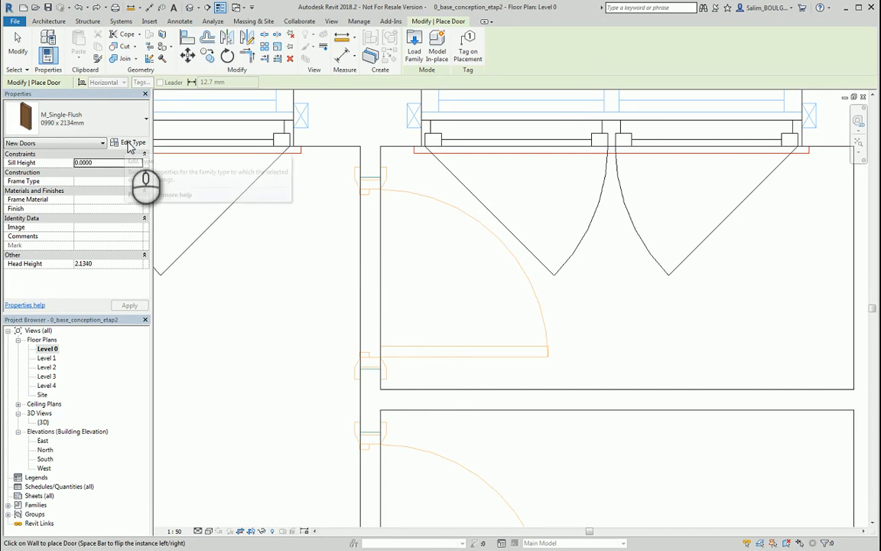
pyautogui.click(130, 143)
pyautogui.click(389, 133)
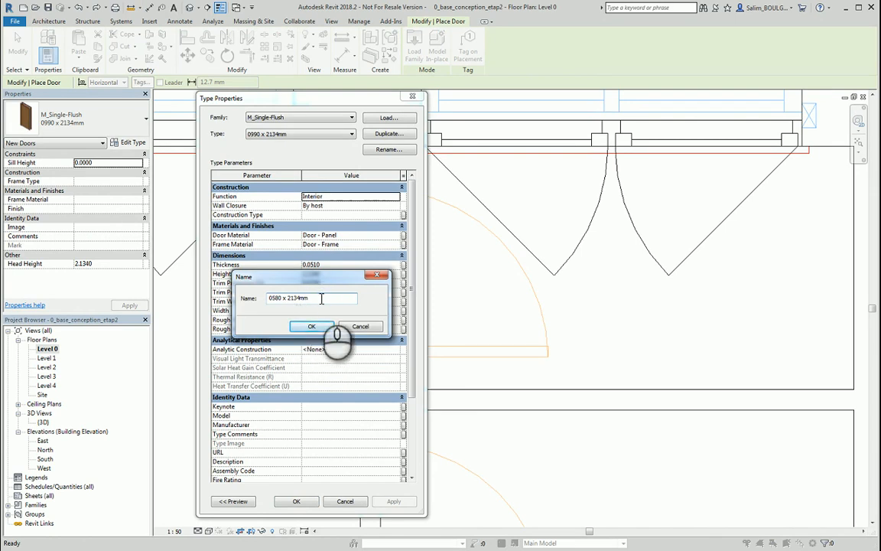
pyautogui.click(310, 327)
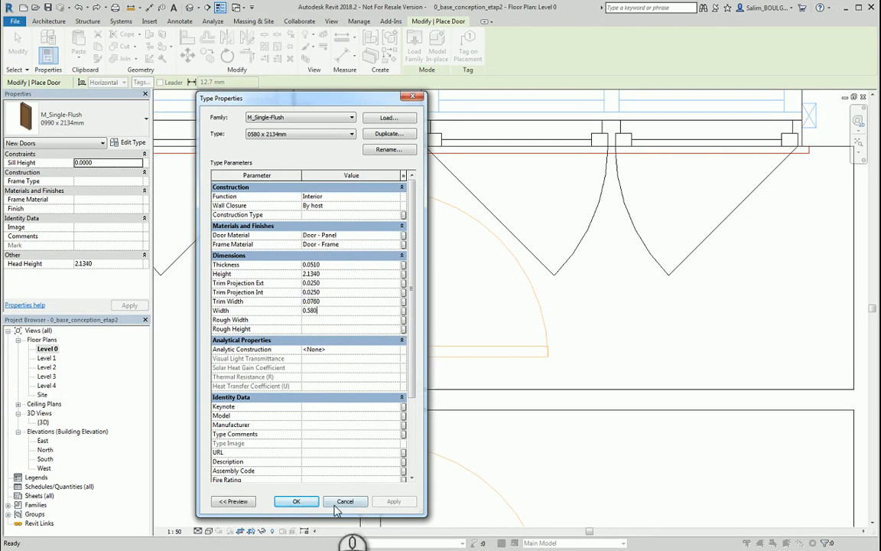
pyautogui.click(297, 501)
# Step: Place a 0580 x 2134mm door in the northernmost left cubicle, swinging inward over its DWG symbol, and end the Door command
pyautogui.scroll(2, 347, 243)
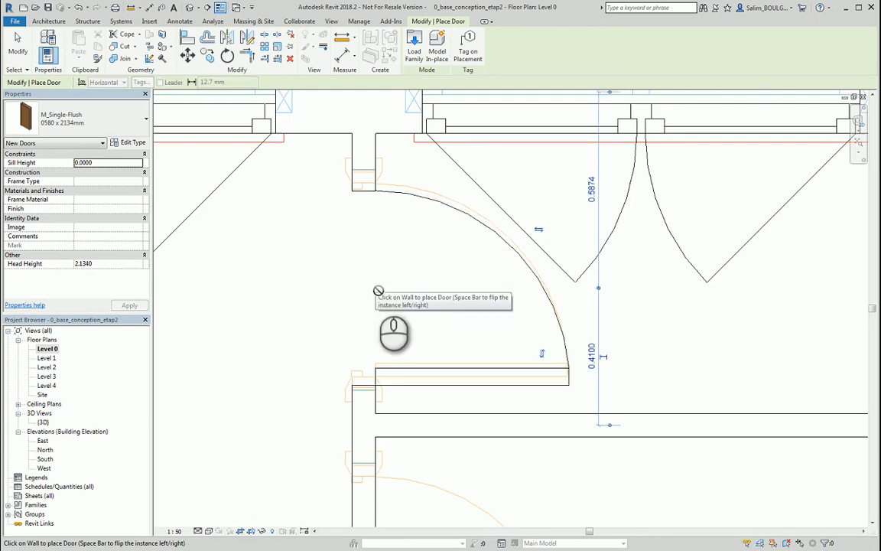
pyautogui.scroll(-2, 420, 363)
pyautogui.scroll(3, 420, 370)
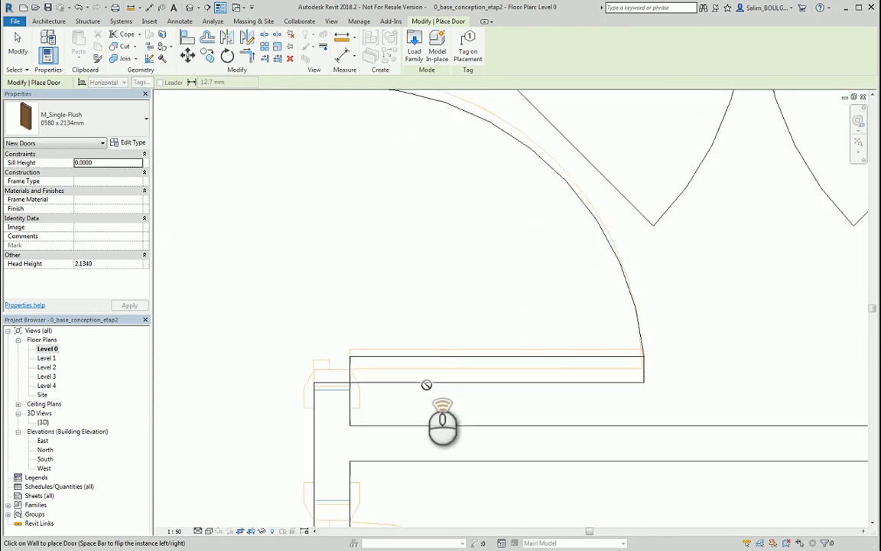
pyautogui.moveTo(420, 343); pyautogui.dragTo(420, 286, button='middle')
pyautogui.scroll(-1, 421, 285)
pyautogui.press('Escape')
pyautogui.scroll(-2, 391, 303)
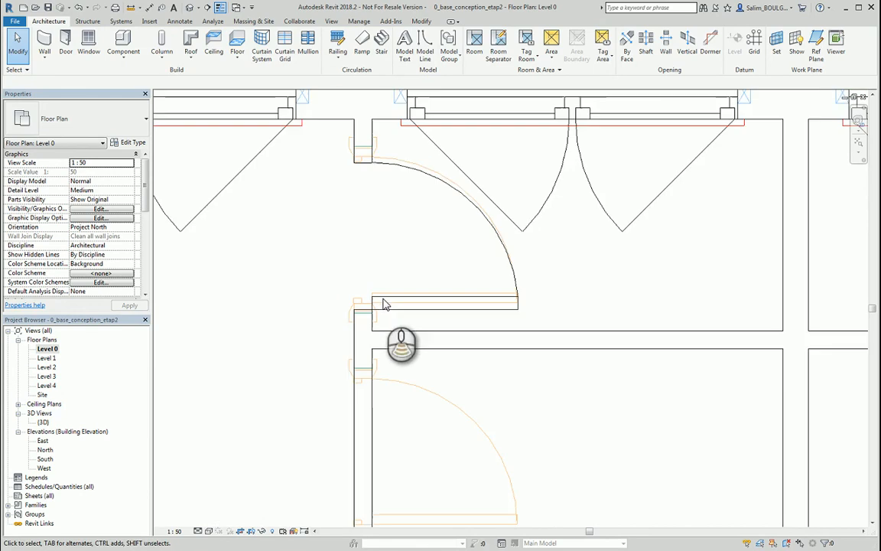
# Step: Align the cubicle door's lower opening edge with the lower line of the DWG door leaf and end the Align command
pyautogui.scroll(1, 378, 317)
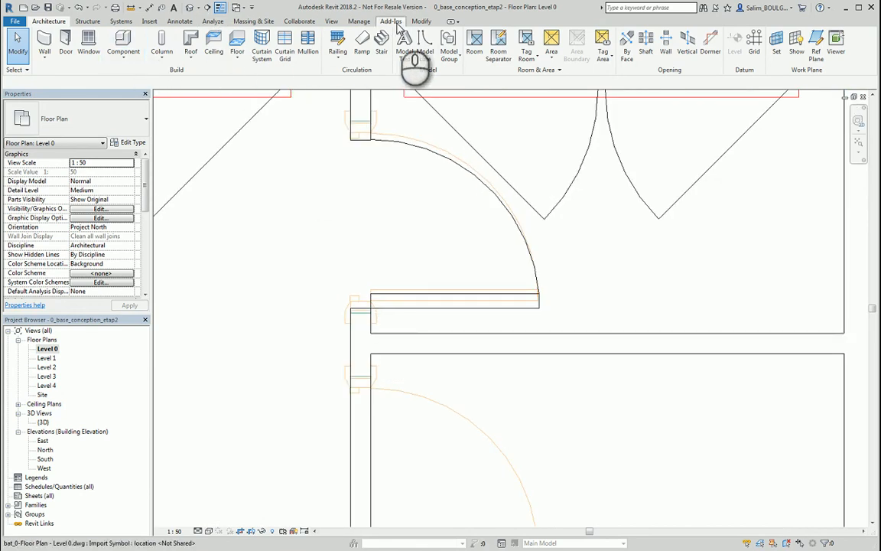
pyautogui.click(422, 21)
pyautogui.scroll(5, 373, 321)
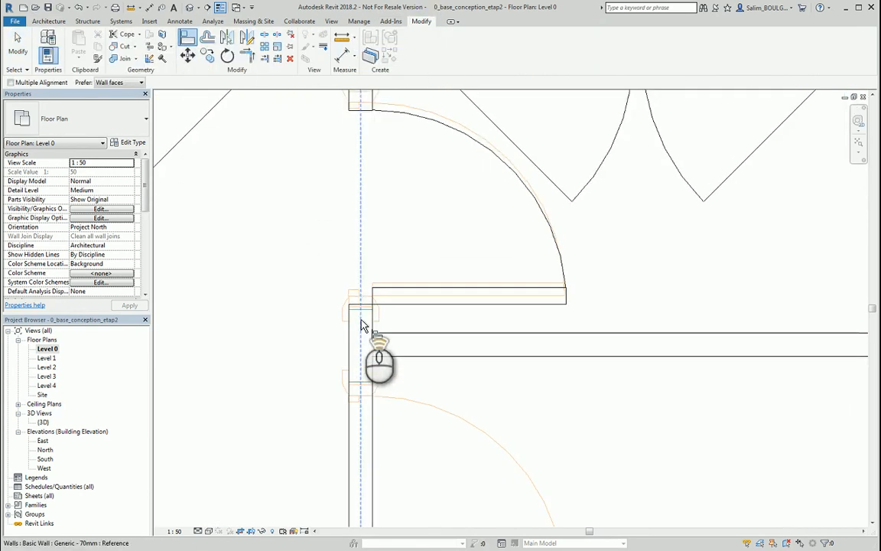
pyautogui.click(375, 278)
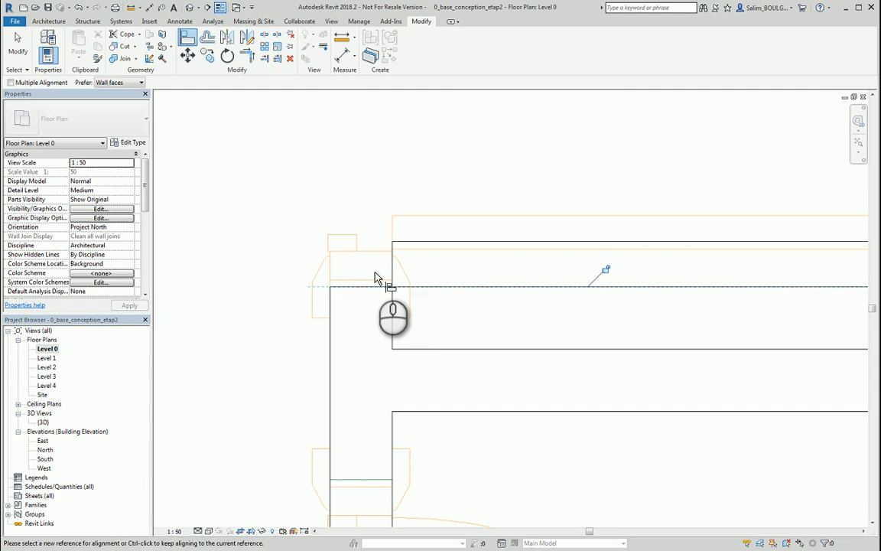
pyautogui.scroll(-3, 448, 296)
pyautogui.moveTo(449, 271); pyautogui.dragTo(453, 331, button='middle')
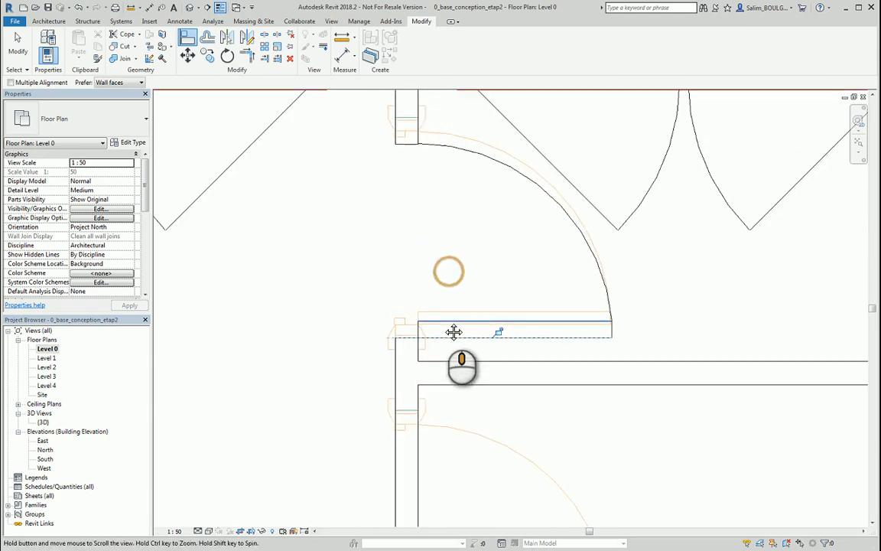
pyautogui.scroll(4, 447, 330)
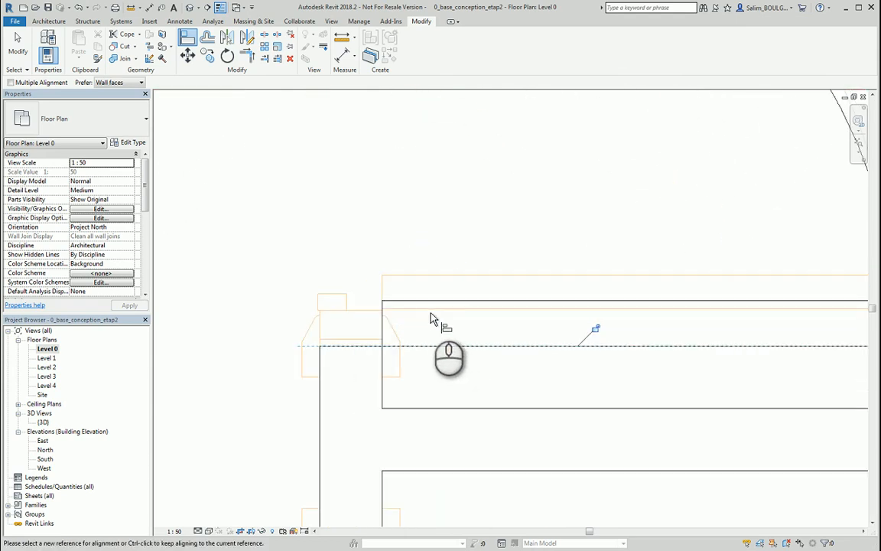
pyautogui.click(428, 309)
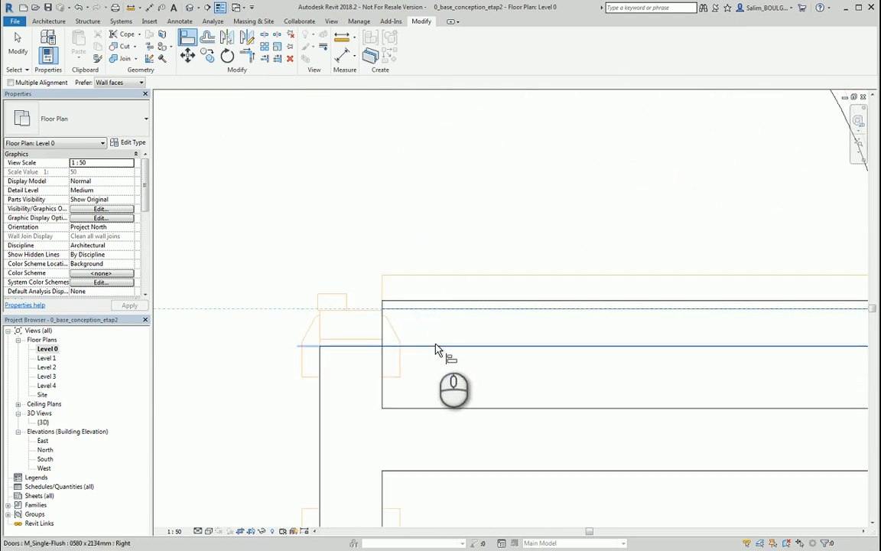
pyautogui.scroll(-4, 436, 345)
pyautogui.scroll(3, 419, 228)
pyautogui.scroll(-3, 419, 230)
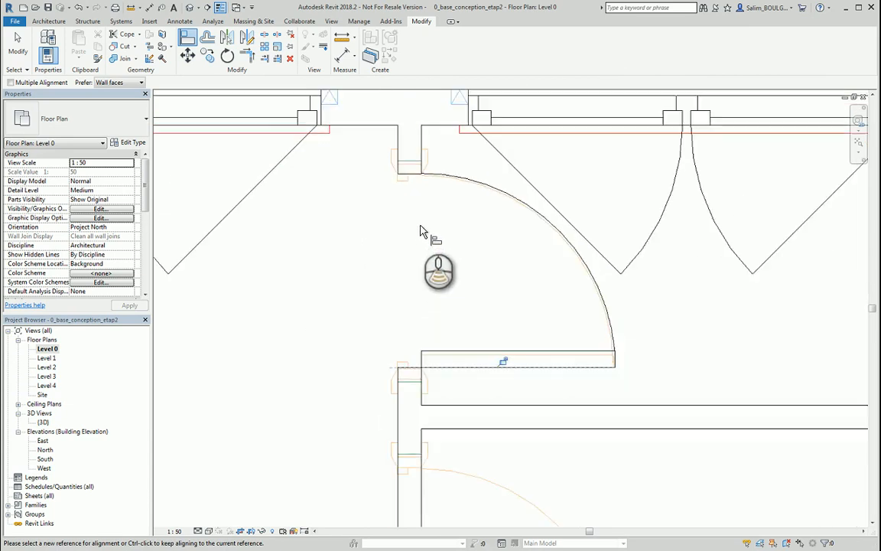
pyautogui.scroll(3, 440, 337)
pyautogui.press('Escape')
pyautogui.press('Escape')
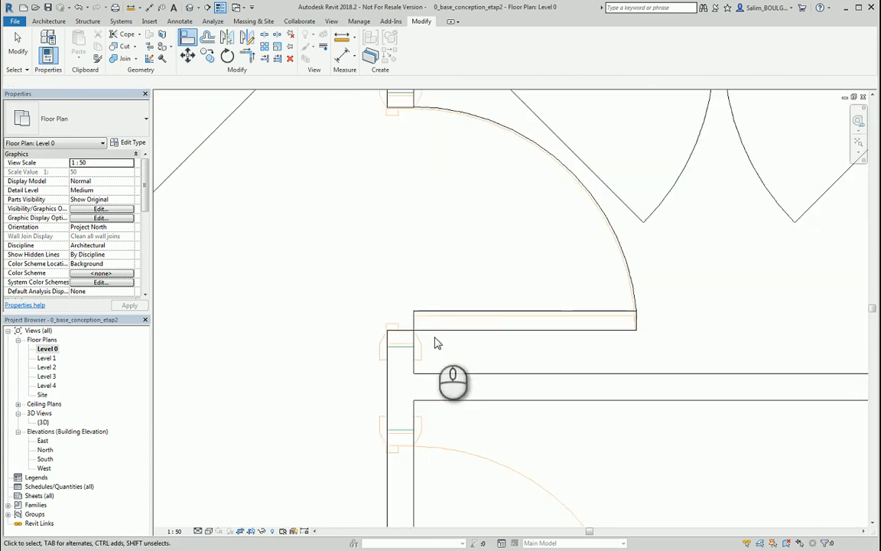
# Step: Copy the aligned door to the cubicle directly below, using the matching lower corners of the DWG door frames as start and end points
pyautogui.click(556, 315)
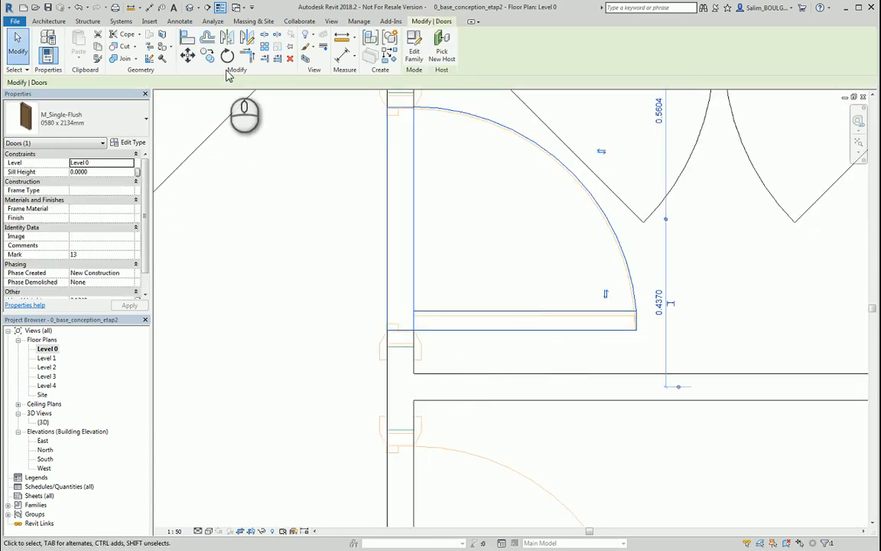
pyautogui.click(207, 55)
pyautogui.scroll(-3, 334, 256)
pyautogui.scroll(4, 428, 344)
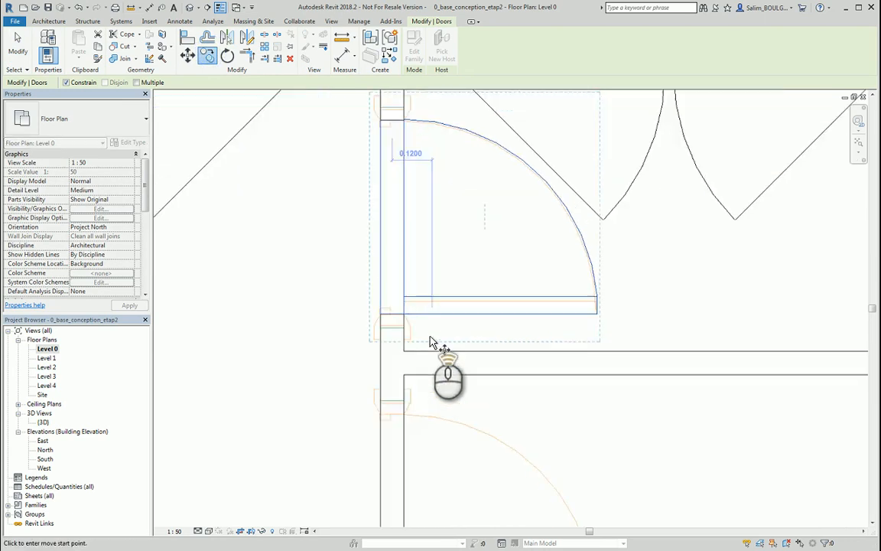
pyautogui.scroll(3, 396, 340)
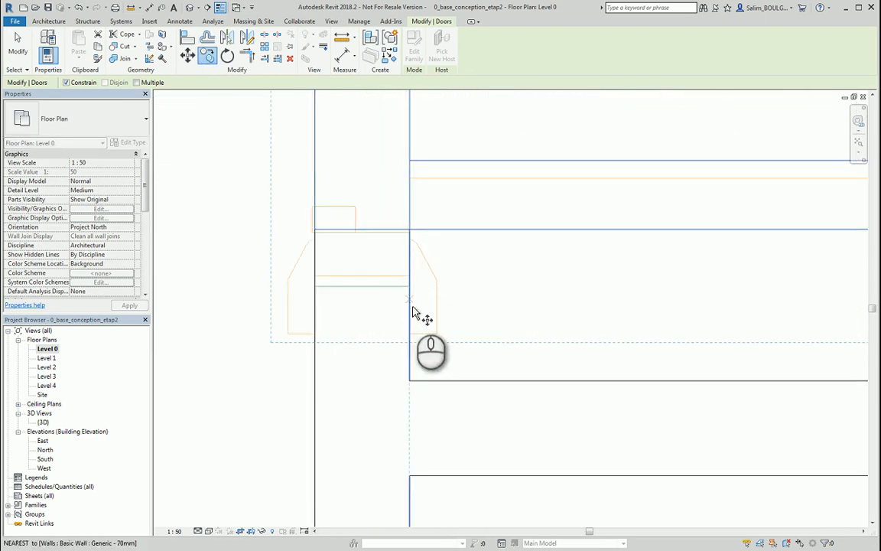
pyautogui.click(410, 334)
pyautogui.scroll(-8, 414, 320)
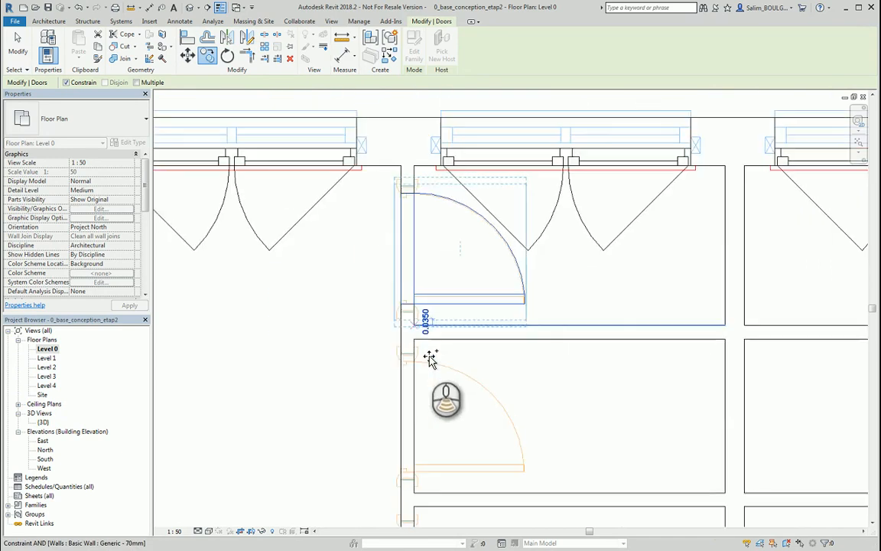
pyautogui.moveTo(431, 361); pyautogui.dragTo(426, 211, button='middle')
pyautogui.scroll(2, 420, 229)
pyautogui.scroll(5, 405, 269)
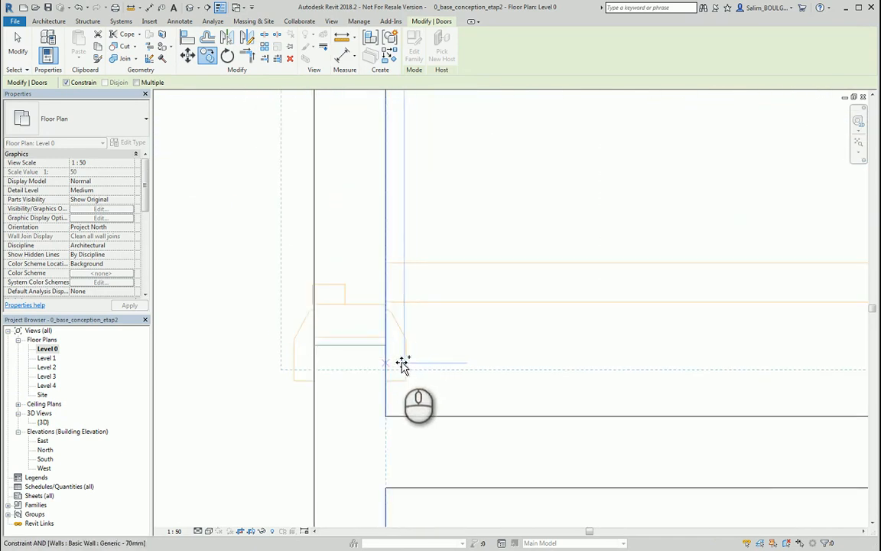
pyautogui.click(384, 383)
pyautogui.scroll(-5, 424, 350)
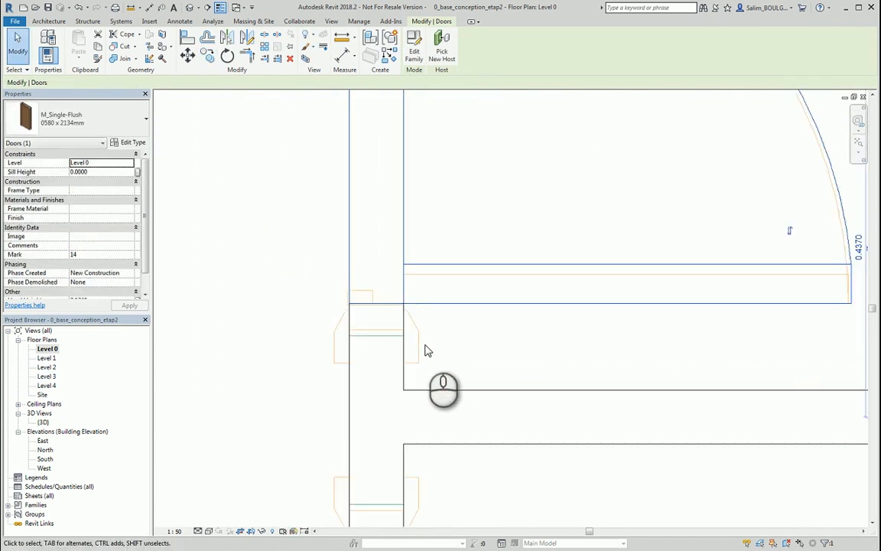
pyautogui.moveTo(441, 423); pyautogui.dragTo(427, 288, button='middle')
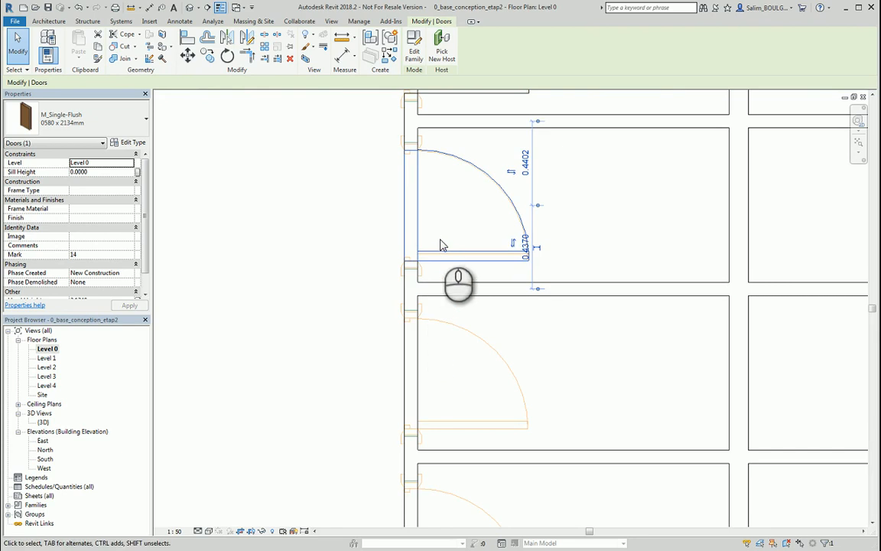
# Step: Copy the second left cubicle door with Multiple enabled, from its DWG frame's lower inner corner to the matching corner one cubicle down
pyautogui.scroll(2, 426, 260)
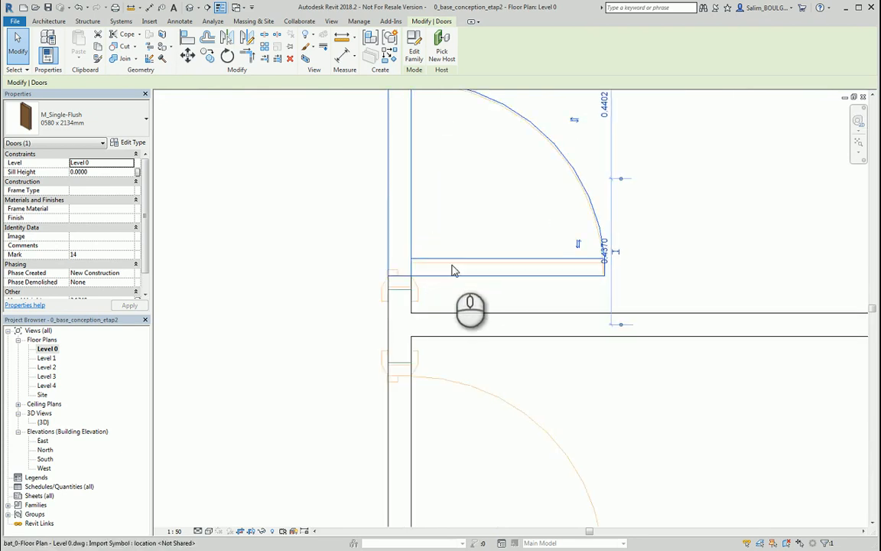
pyautogui.click(429, 258)
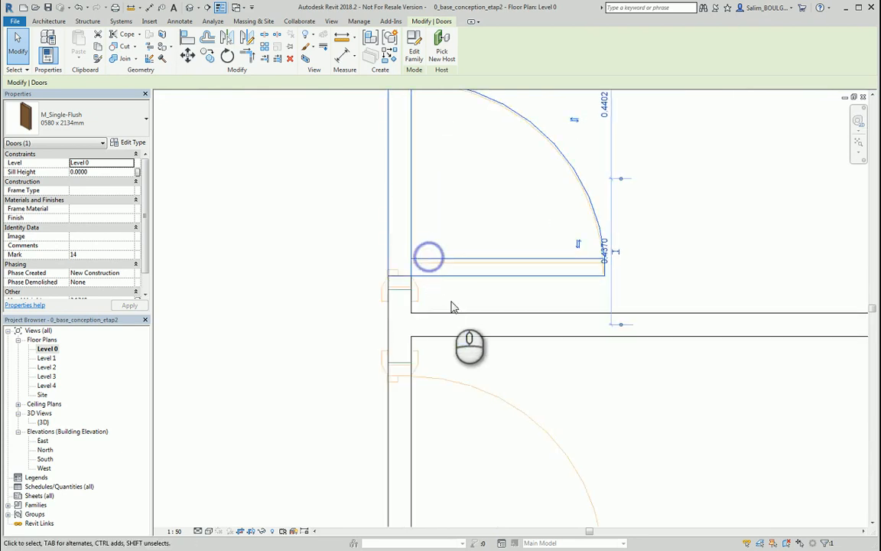
pyautogui.click(313, 111)
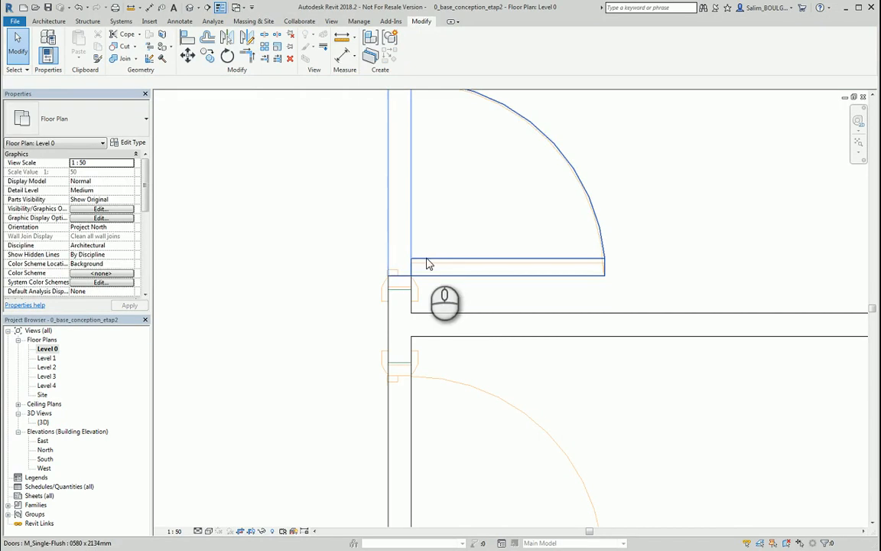
pyautogui.click(428, 262)
pyautogui.click(208, 57)
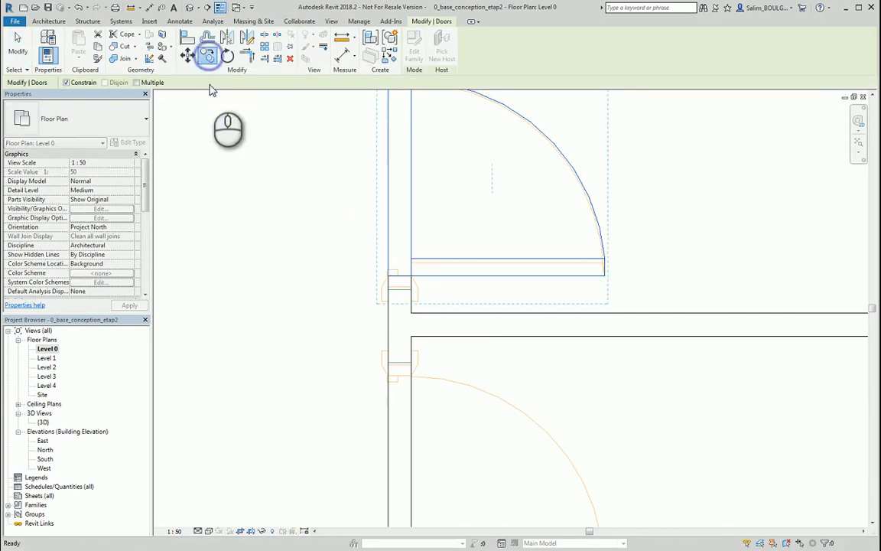
pyautogui.click(138, 83)
pyautogui.scroll(-2, 418, 314)
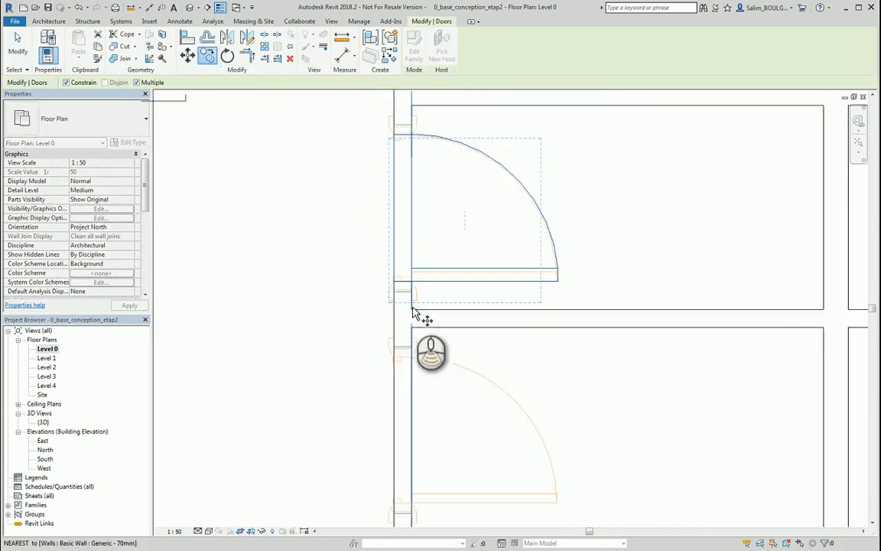
pyautogui.scroll(3, 428, 337)
pyautogui.scroll(-1, 417, 298)
pyautogui.scroll(4, 414, 288)
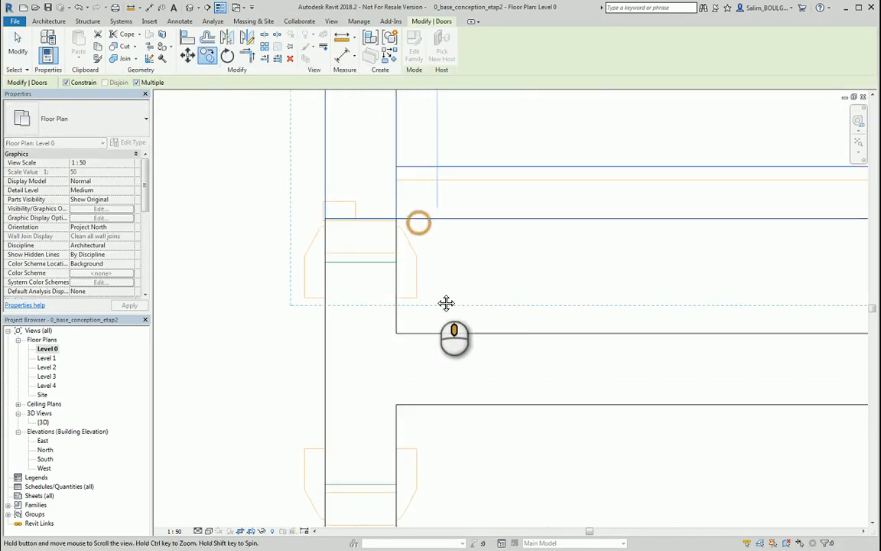
pyautogui.click(391, 316)
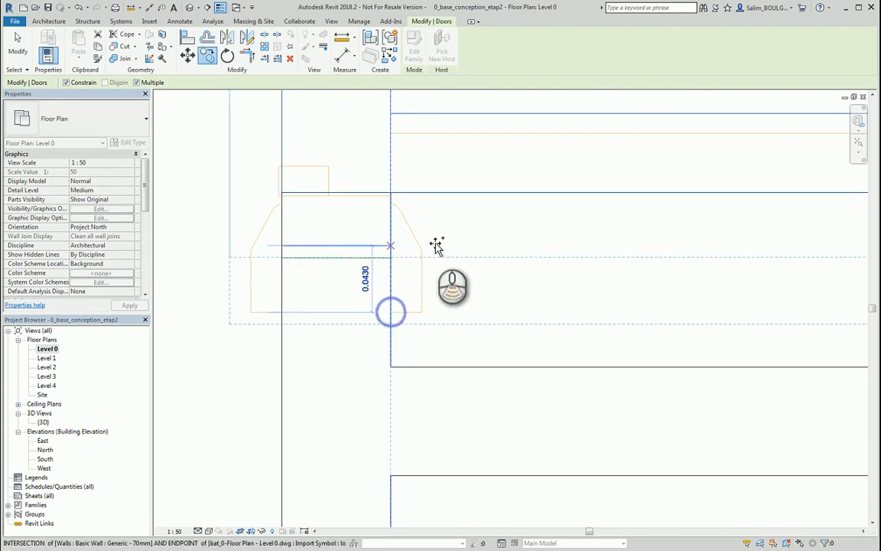
pyautogui.scroll(-3, 437, 258)
pyautogui.scroll(1, 455, 255)
pyautogui.scroll(6, 422, 207)
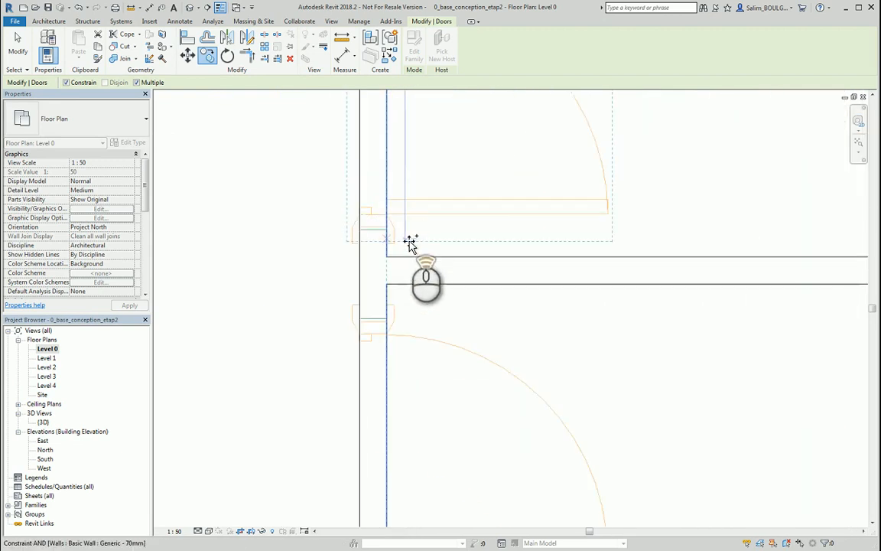
# Step: Place further door copies in the next two left cubicles down, using the lower inner corners of their DWG frames
pyautogui.scroll(-7, 415, 233)
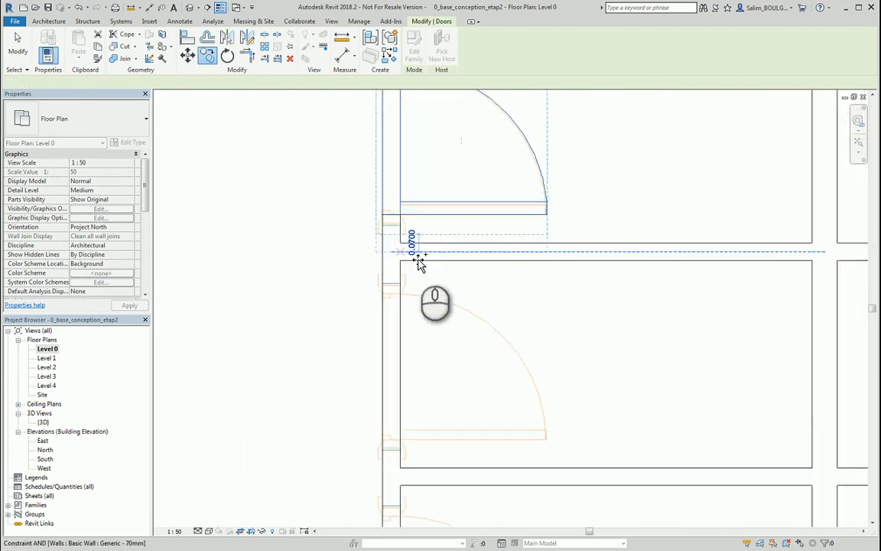
pyautogui.scroll(5, 406, 230)
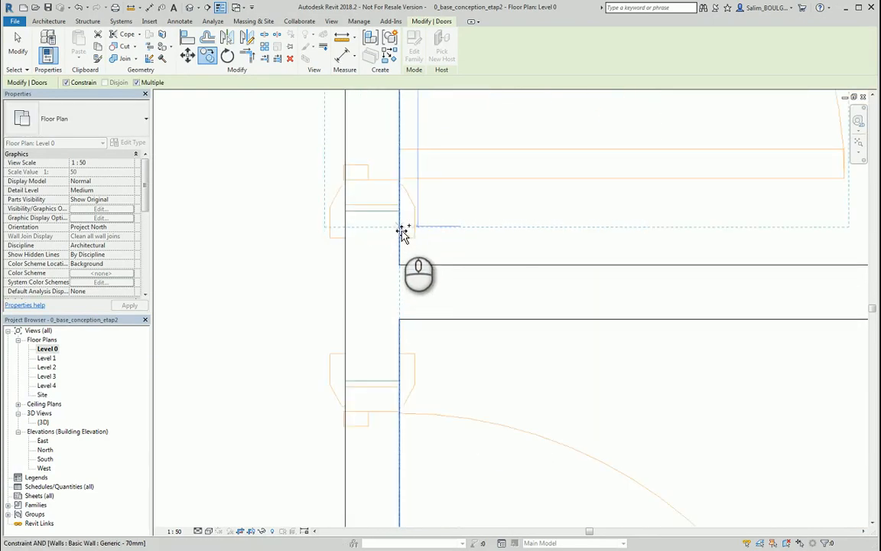
pyautogui.click(399, 243)
pyautogui.scroll(-5, 420, 248)
pyautogui.moveTo(447, 355); pyautogui.dragTo(439, 109, button='middle')
pyautogui.scroll(4, 417, 262)
pyautogui.scroll(2, 422, 272)
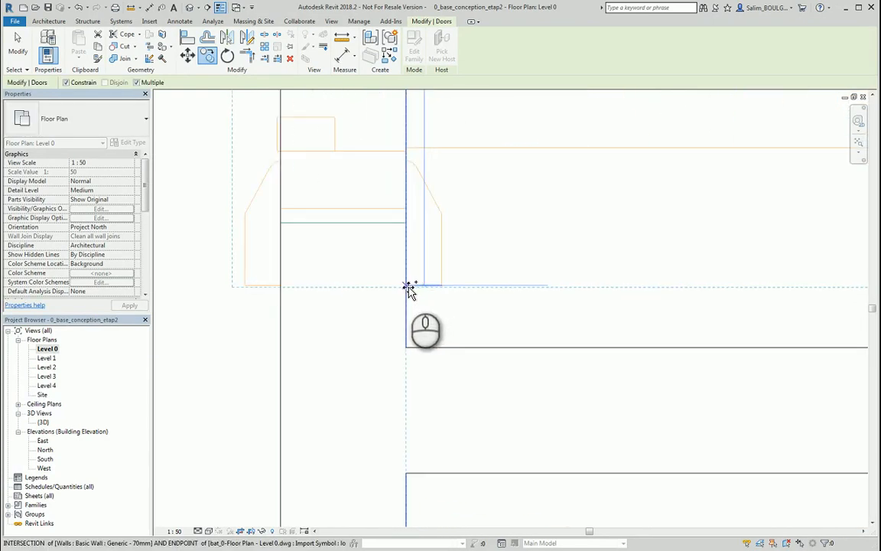
pyautogui.click(407, 287)
# Step: Continue the multiple copy down the left wall, adding doors to the following two cubicles at their lower inner DWG frame corners
pyautogui.scroll(-3, 424, 323)
pyautogui.moveTo(438, 391); pyautogui.dragTo(435, 124, button='middle')
pyautogui.moveTo(427, 319); pyautogui.dragTo(429, 125, button='middle')
pyautogui.scroll(-2, 426, 124)
pyautogui.scroll(5, 432, 303)
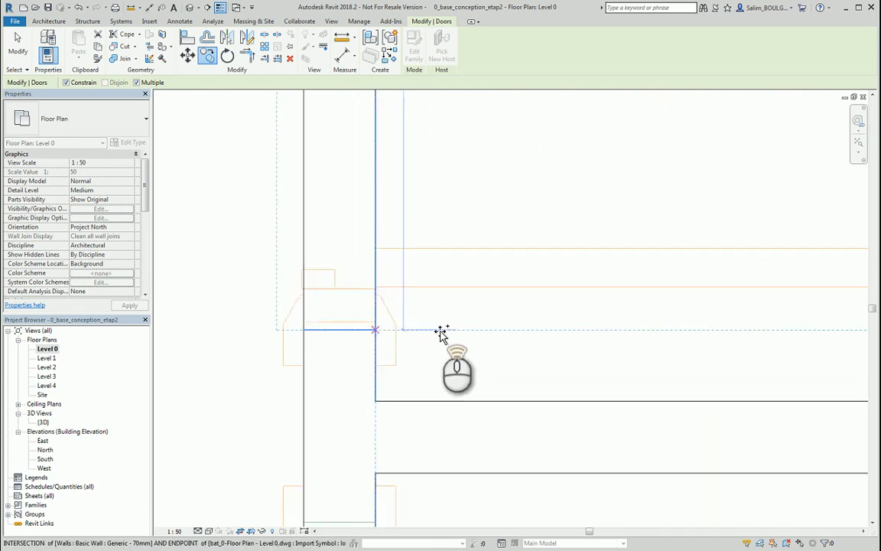
pyautogui.moveTo(432, 339); pyautogui.dragTo(466, 199, button='middle')
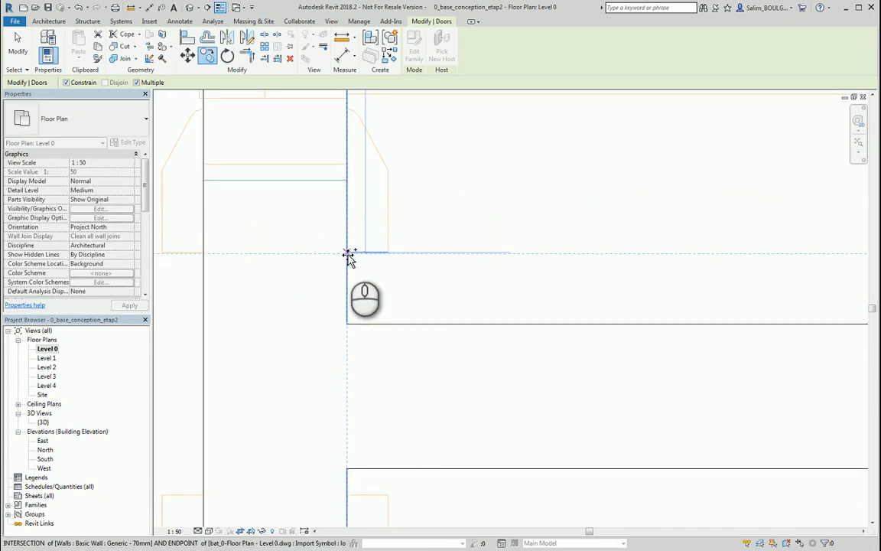
pyautogui.click(348, 254)
pyautogui.scroll(-6, 467, 257)
pyautogui.moveTo(476, 370); pyautogui.dragTo(432, 182, button='middle')
pyautogui.scroll(2, 424, 224)
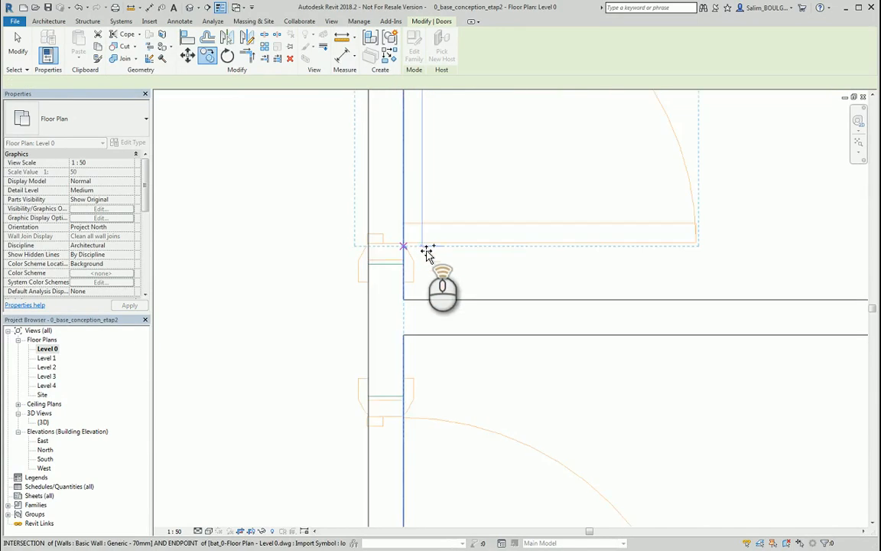
pyautogui.scroll(2, 427, 253)
pyautogui.click(367, 309)
# Step: Place the last door copy in the southernmost left cubicle at its DWG frame's lower inner corner and end the Copy command
pyautogui.scroll(-6, 450, 294)
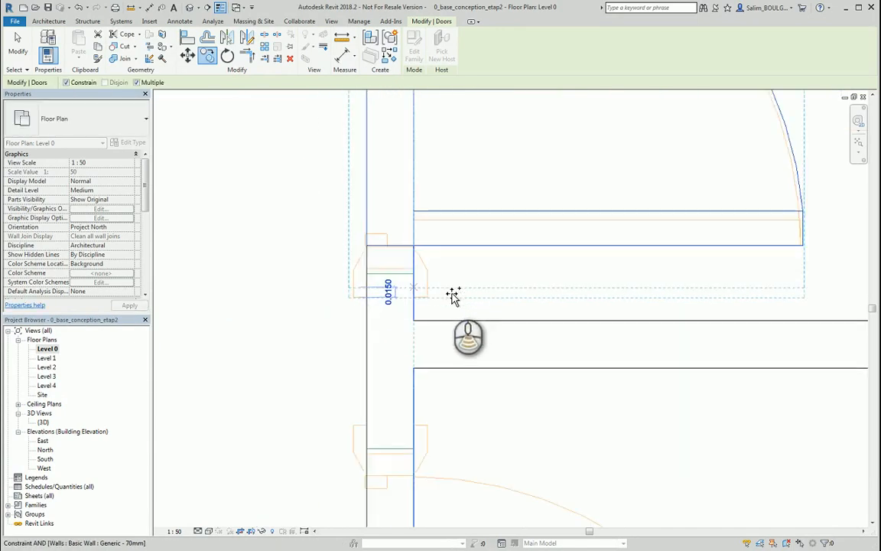
pyautogui.moveTo(466, 369); pyautogui.dragTo(444, 167, button='middle')
pyautogui.scroll(3, 423, 265)
pyautogui.scroll(2, 428, 301)
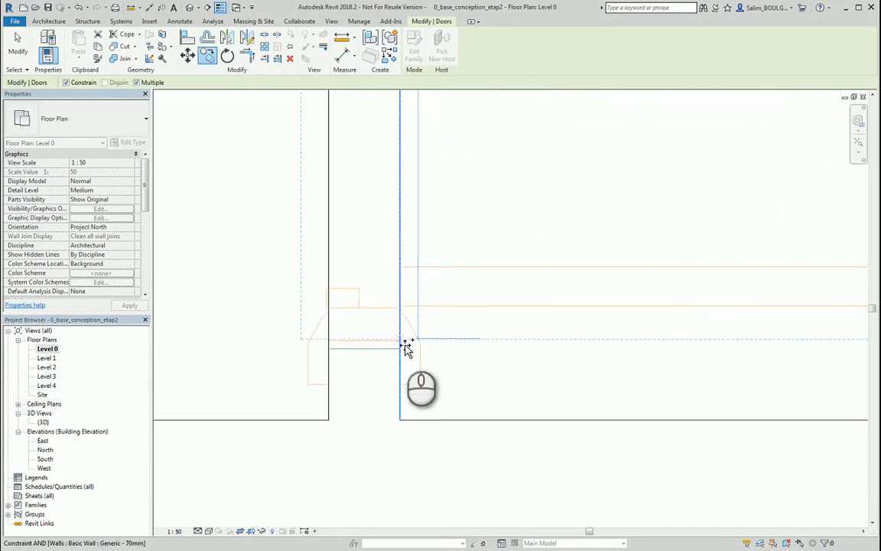
pyautogui.click(401, 384)
pyautogui.scroll(-4, 527, 328)
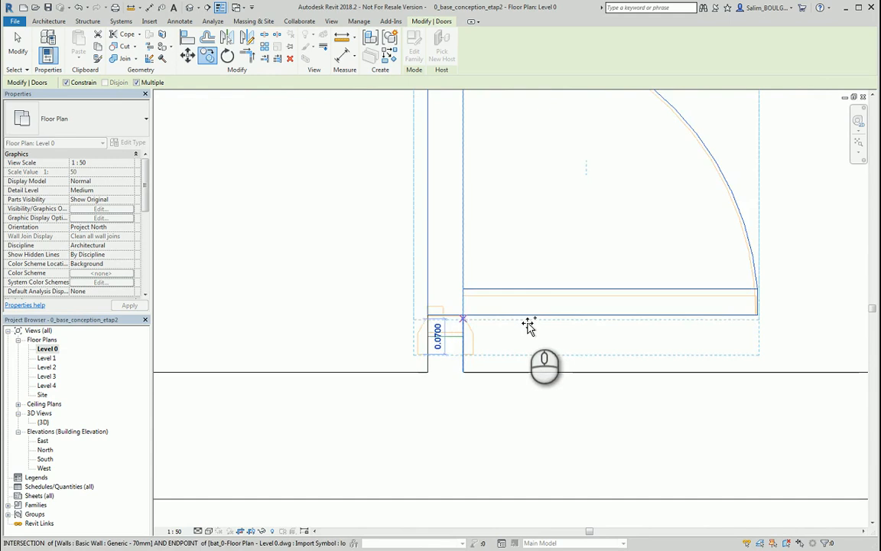
pyautogui.press('Escape')
pyautogui.press('Escape')
# Step: Create a similar 0580 x 2134mm door in the southernmost right cubicle, swinging inward over its DWG symbol, and end the Door command
pyautogui.scroll(-3, 541, 298)
pyautogui.moveTo(558, 274); pyautogui.dragTo(429, 259, button='middle')
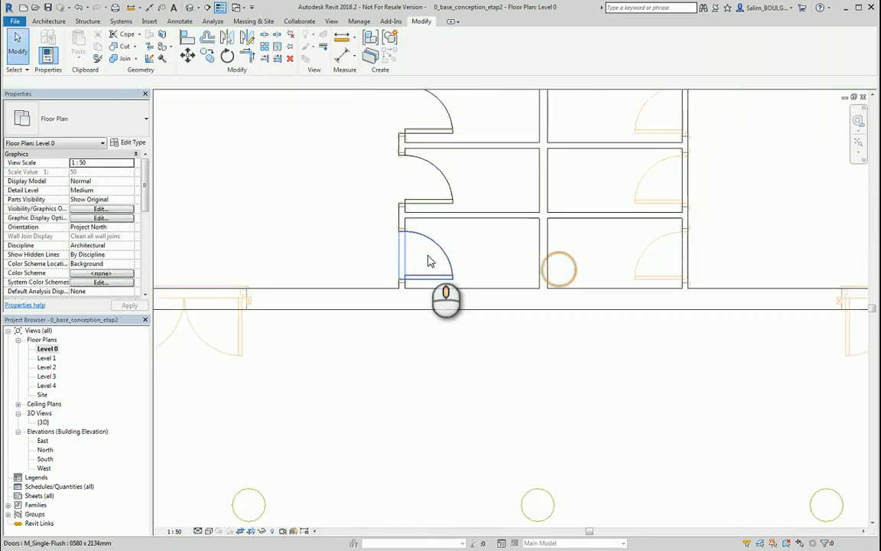
pyautogui.scroll(3, 413, 262)
pyautogui.click(386, 264)
pyautogui.rightClick(386, 264)
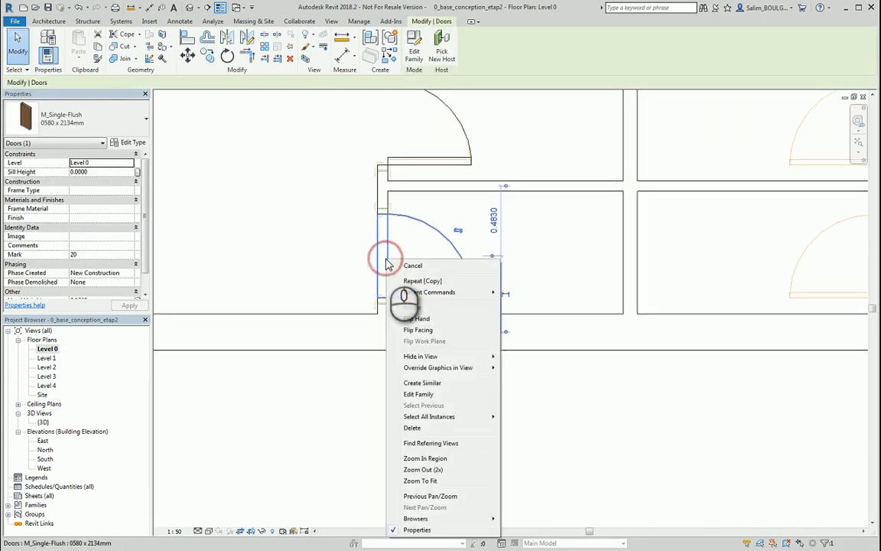
pyautogui.click(425, 385)
pyautogui.scroll(-3, 459, 367)
pyautogui.moveTo(530, 315); pyautogui.dragTo(478, 303, button='middle')
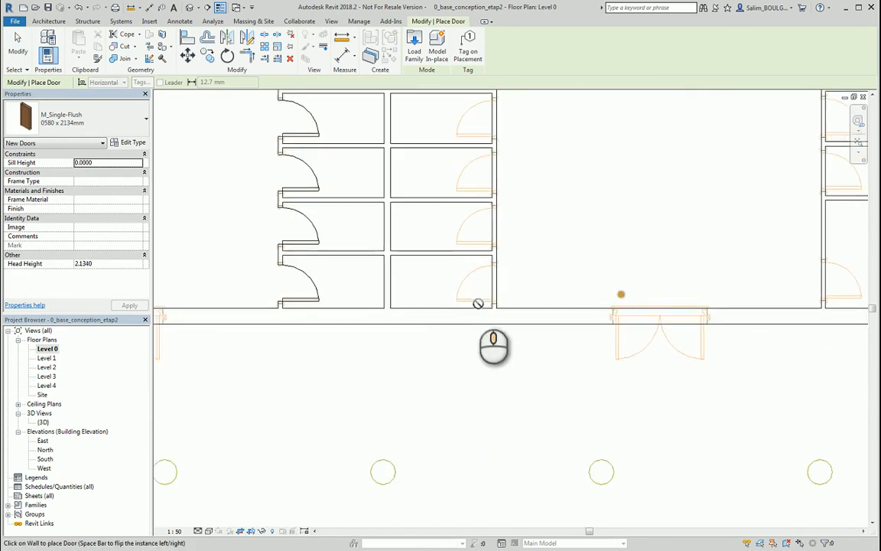
pyautogui.scroll(5, 489, 300)
pyautogui.scroll(1, 545, 276)
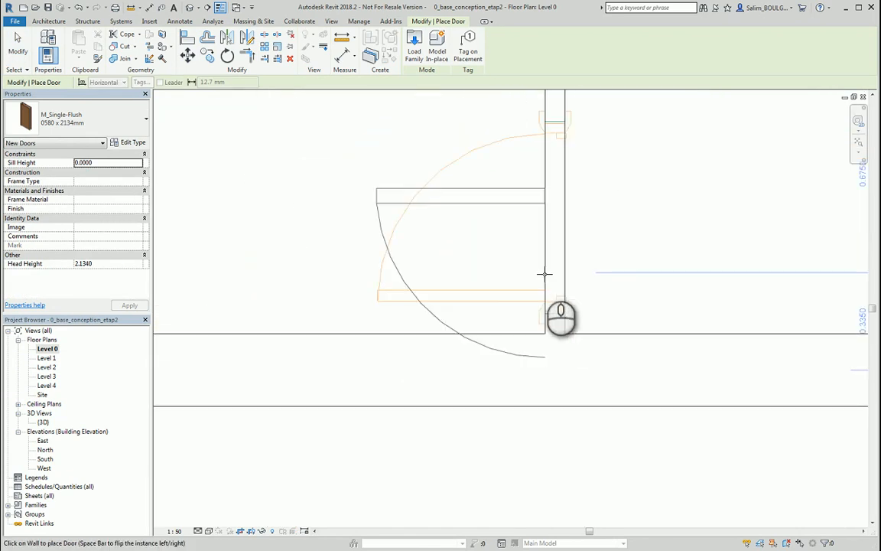
pyautogui.click(545, 202)
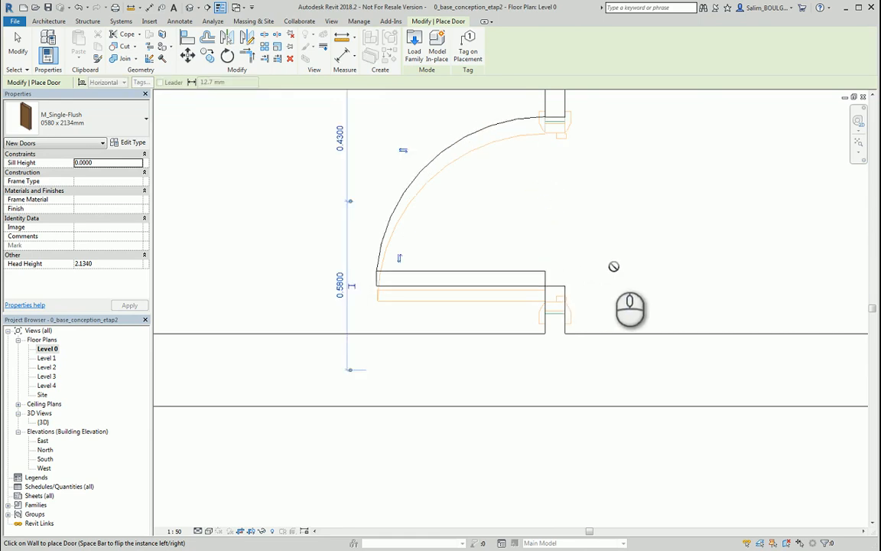
pyautogui.press('Escape')
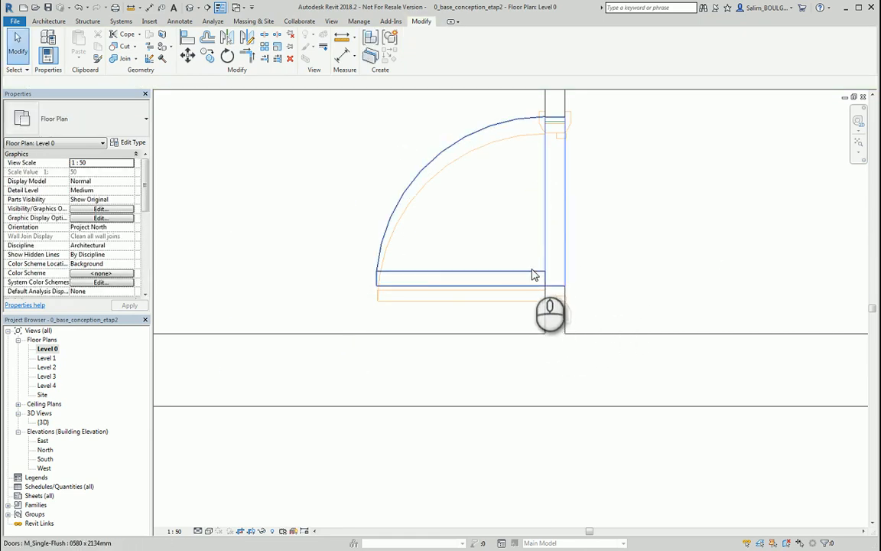
# Step: Copy the new right cubicle door to the cubicle directly above, from its lower inner opening corner to the DWG leaf's lower corner
pyautogui.click(530, 272)
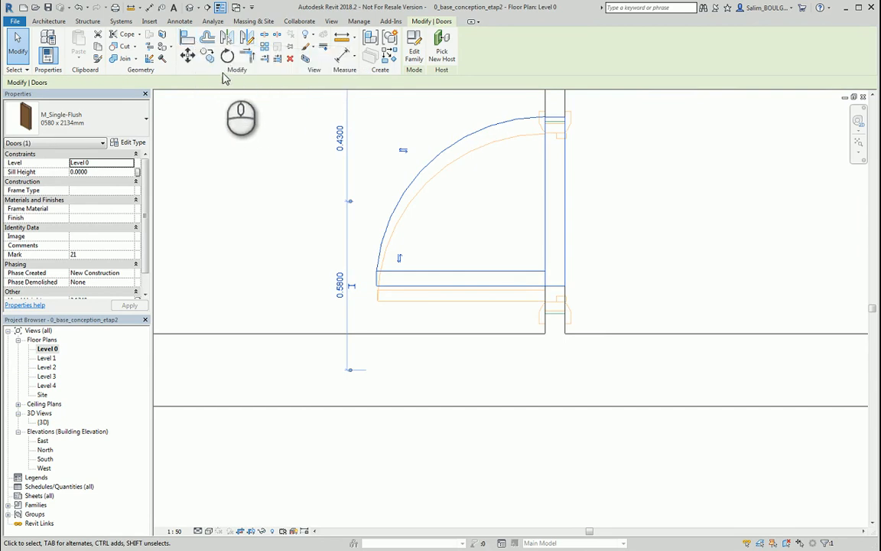
pyautogui.click(207, 56)
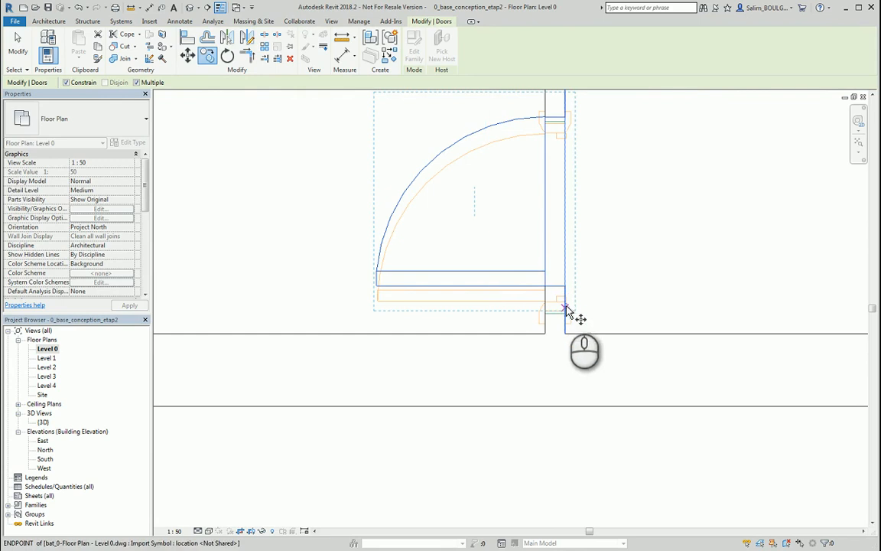
pyautogui.scroll(3, 566, 311)
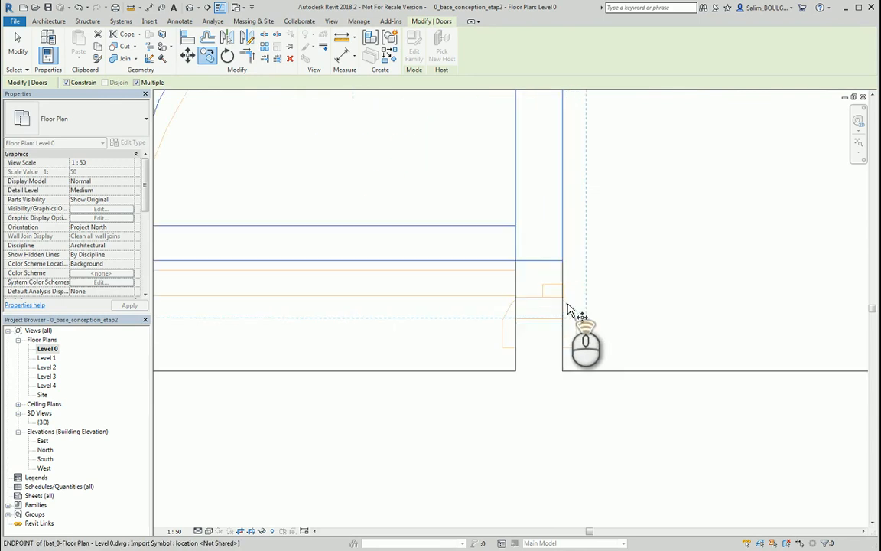
pyautogui.click(515, 262)
pyautogui.scroll(-4, 543, 324)
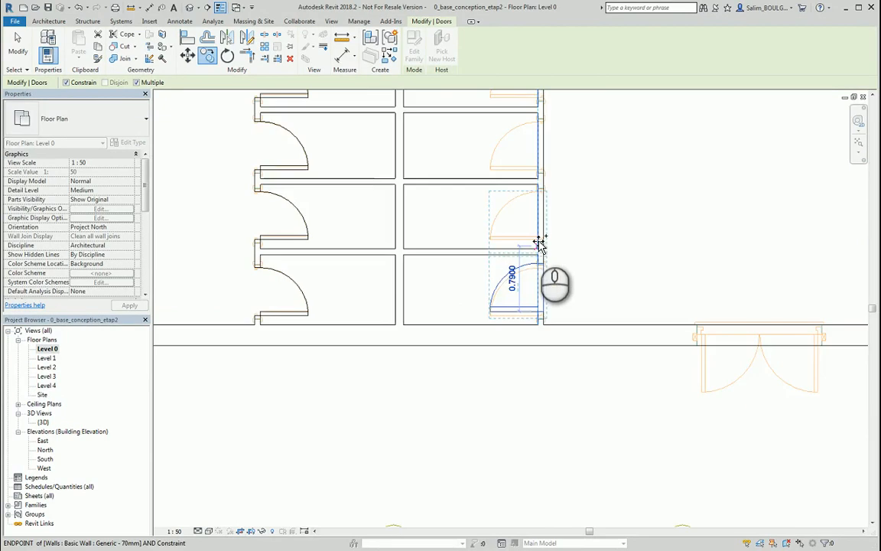
pyautogui.scroll(6, 549, 255)
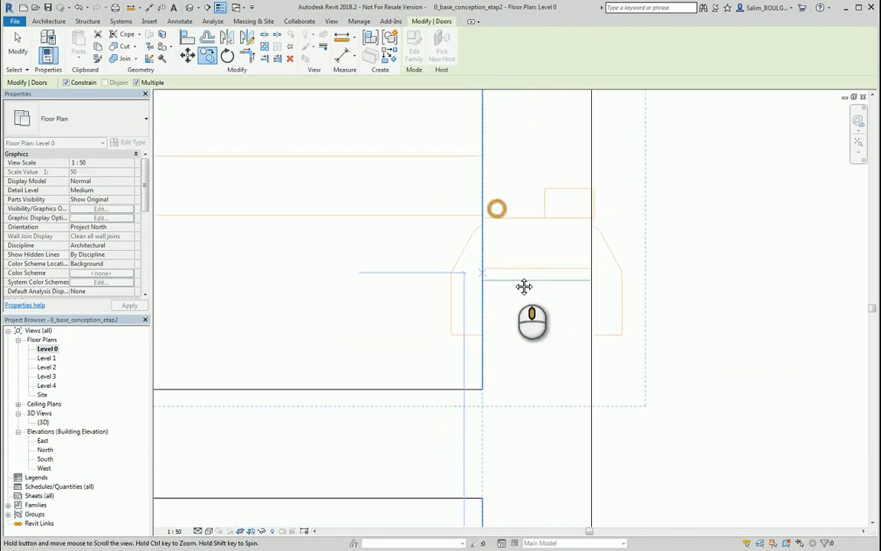
pyautogui.click(489, 222)
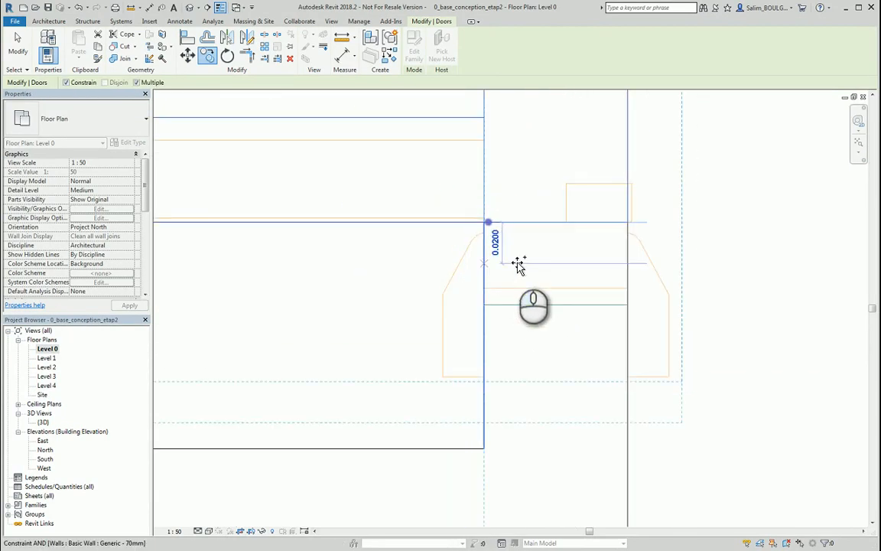
pyautogui.press('Escape')
pyautogui.scroll(-5, 529, 270)
pyautogui.press('Escape')
pyautogui.scroll(-5, 582, 291)
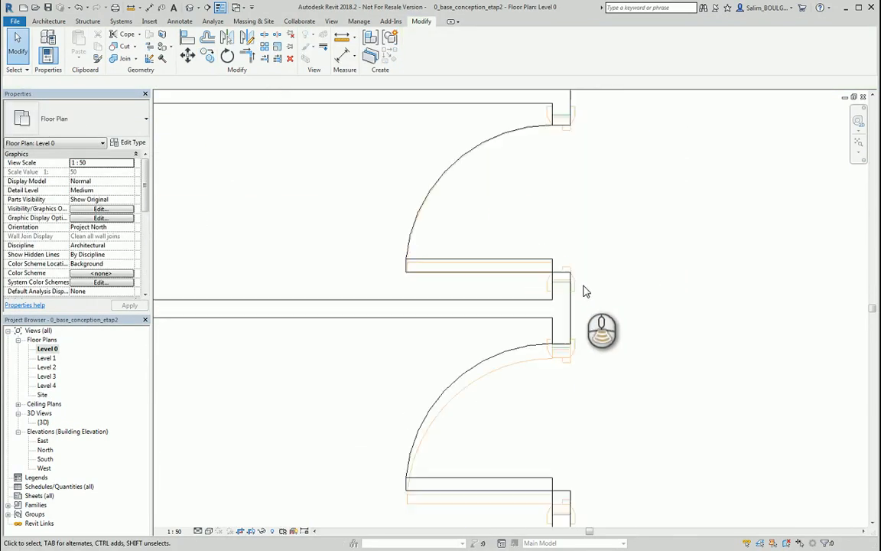
# Step: Align the southernmost right door's lower opening edge with the lower line of the DWG door leaf and end the Align command
pyautogui.moveTo(587, 318); pyautogui.dragTo(541, 215, button='middle')
pyautogui.scroll(3, 535, 321)
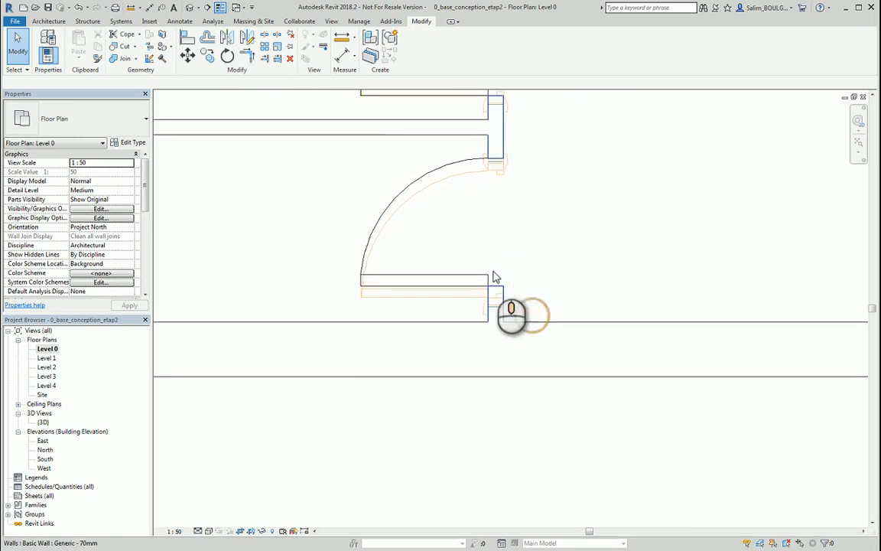
pyautogui.click(187, 37)
pyautogui.scroll(3, 493, 334)
pyautogui.scroll(3, 489, 329)
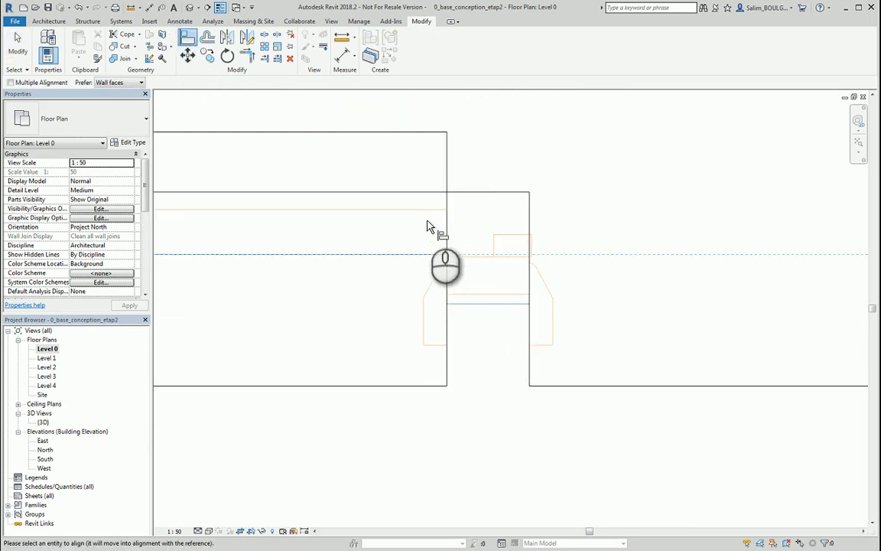
pyautogui.click(420, 192)
pyautogui.press('Escape')
pyautogui.press('Escape')
# Step: Start a multiple copy of the second-southernmost right cubicle door from its DWG frame's lower outer corner and place copies in the next two cubicles above
pyautogui.scroll(-4, 570, 299)
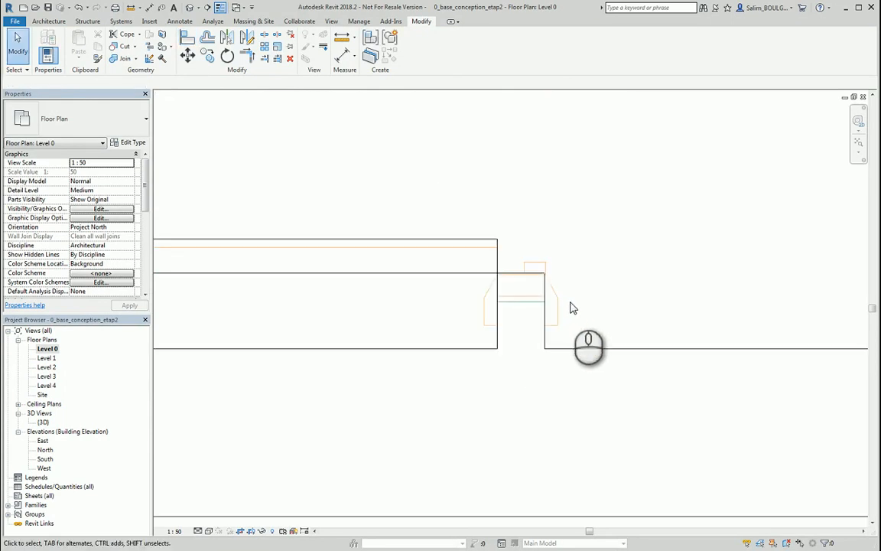
pyautogui.moveTo(560, 245); pyautogui.dragTo(517, 404, button='middle')
pyautogui.moveTo(505, 213); pyautogui.dragTo(505, 264, button='middle')
pyautogui.scroll(1, 502, 257)
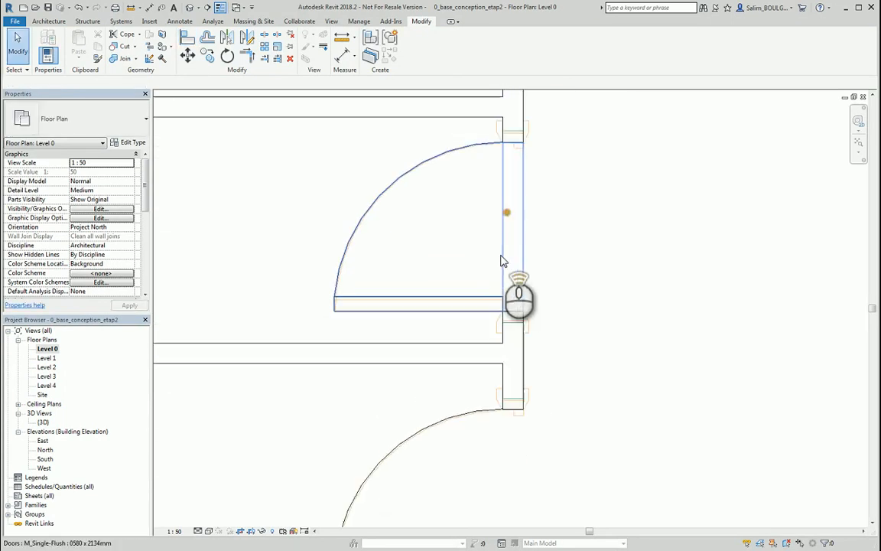
pyautogui.scroll(1, 489, 302)
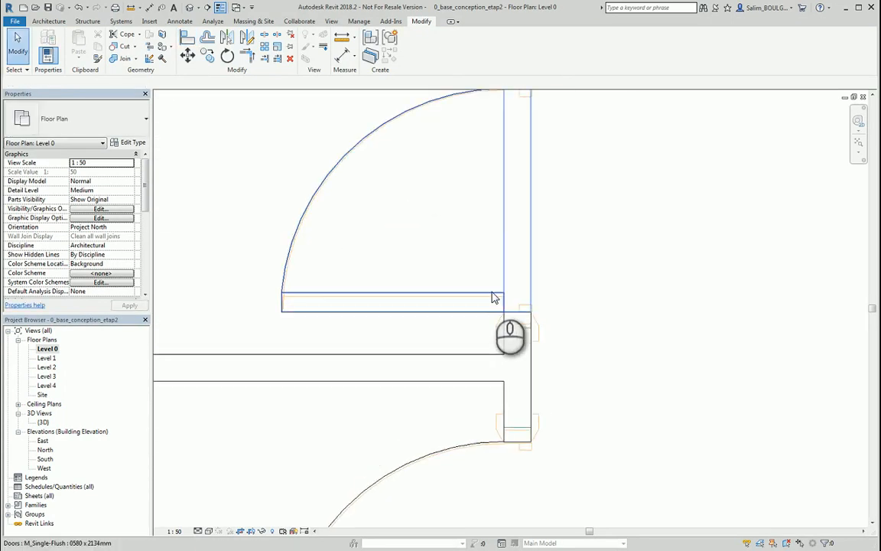
pyautogui.click(494, 294)
pyautogui.click(207, 61)
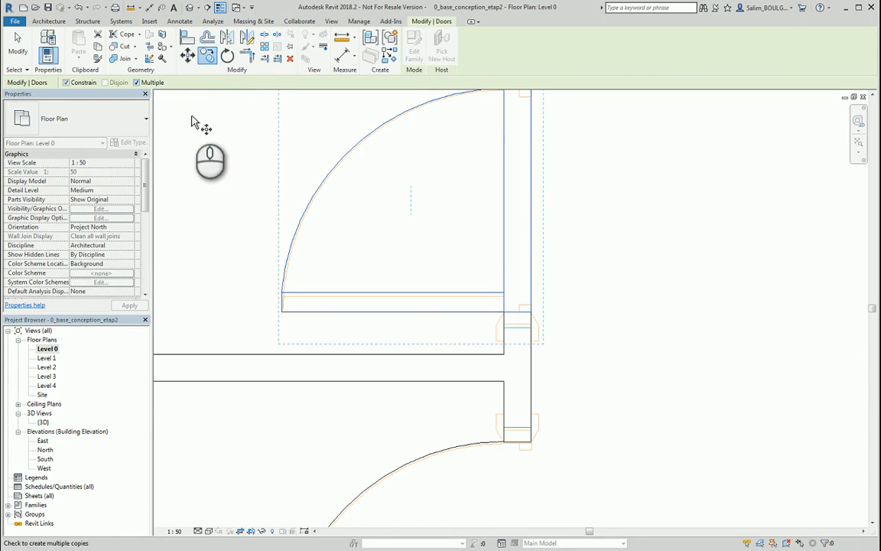
pyautogui.scroll(2, 545, 353)
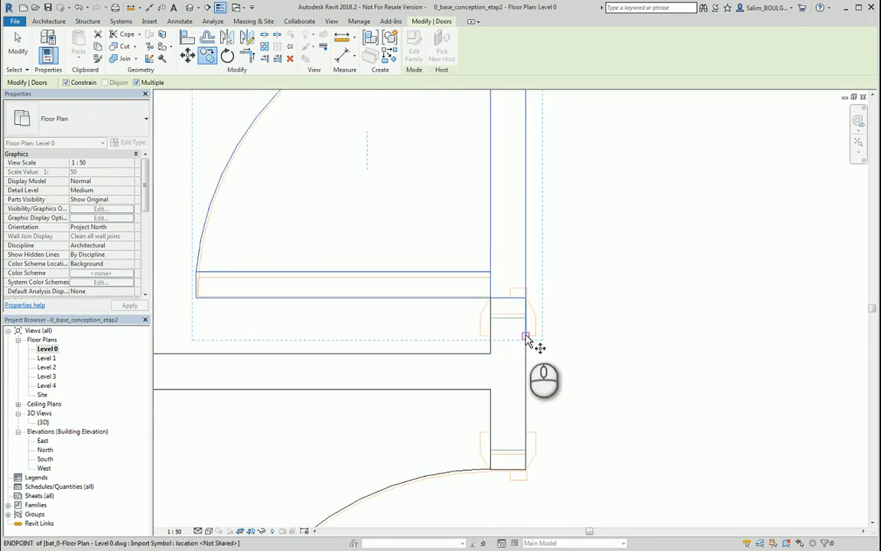
pyautogui.click(525, 335)
pyautogui.scroll(-3, 543, 311)
pyautogui.scroll(4, 549, 291)
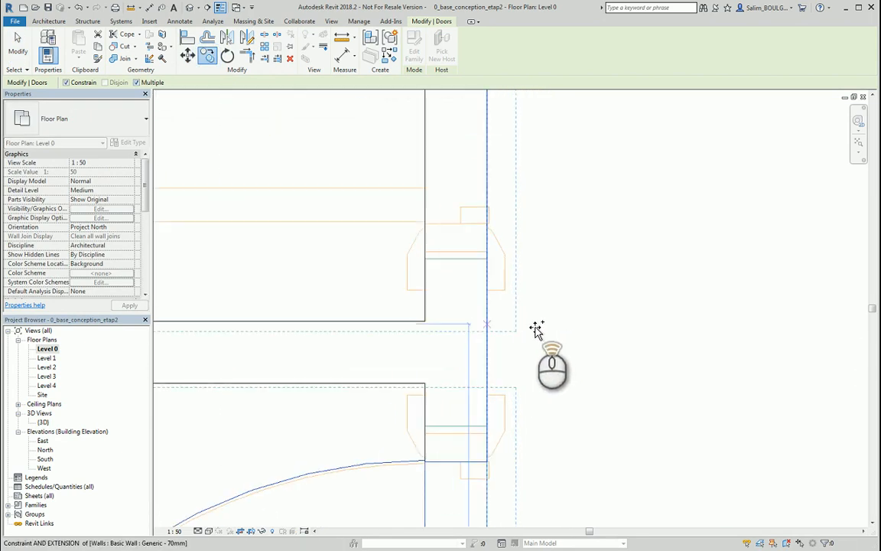
pyautogui.scroll(-5, 507, 346)
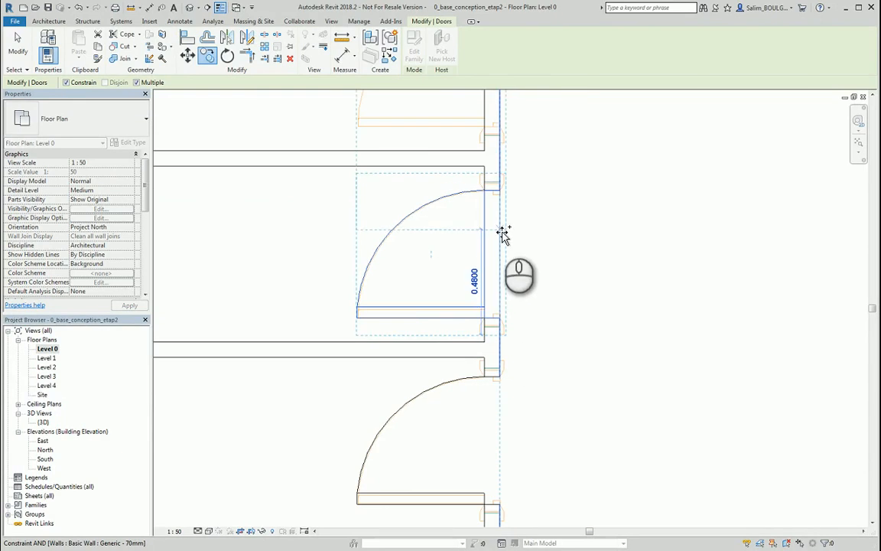
pyautogui.moveTo(501, 231); pyautogui.dragTo(486, 310, button='middle')
pyautogui.scroll(3, 487, 309)
pyautogui.click(495, 271)
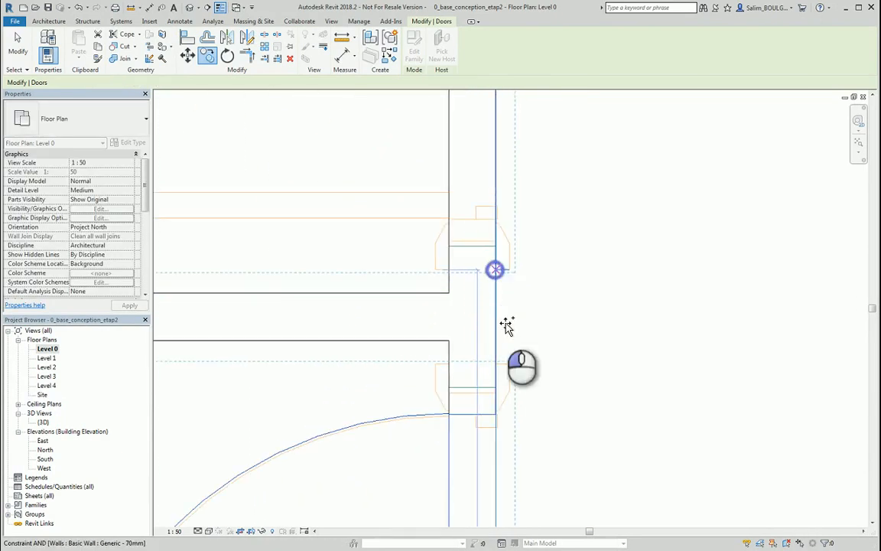
# Step: Place door copies in the following two right-hand cubicles, at the lower outer corners of their DWG frames
pyautogui.scroll(-2, 507, 321)
pyautogui.moveTo(507, 228); pyautogui.dragTo(503, 395, button='middle')
pyautogui.scroll(3, 489, 314)
pyautogui.scroll(-3, 500, 327)
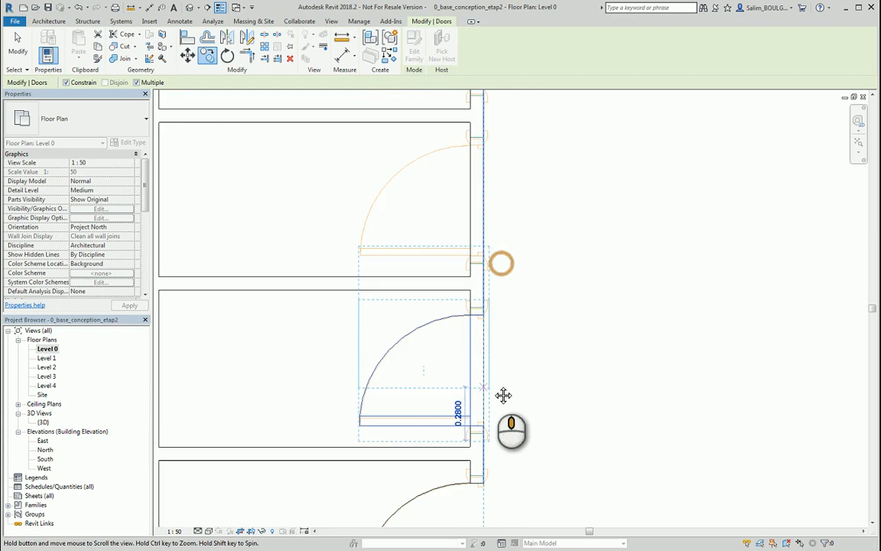
pyautogui.scroll(5, 488, 279)
pyautogui.click(491, 264)
pyautogui.scroll(-4, 505, 347)
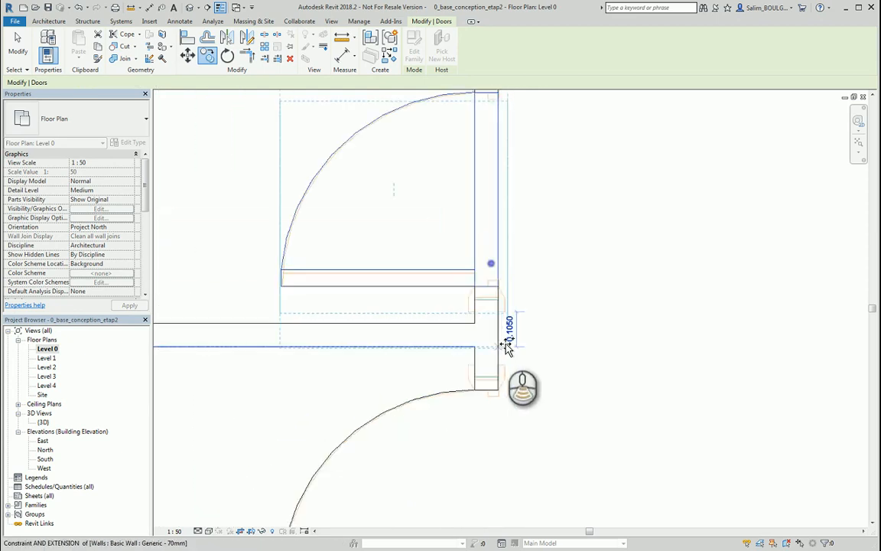
# Step: Place copies in the two northernmost right-hand cubicles at their DWG frames' lower outer corners and end the Copy command
pyautogui.moveTo(510, 256); pyautogui.dragTo(512, 431, button='middle')
pyautogui.scroll(4, 496, 273)
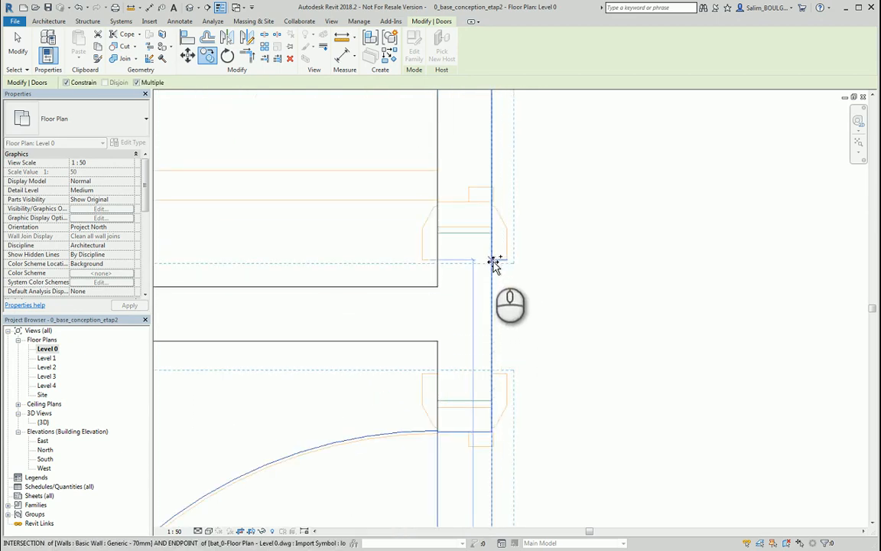
pyautogui.click(494, 264)
pyautogui.scroll(-4, 506, 338)
pyautogui.moveTo(513, 234); pyautogui.dragTo(506, 355, button='middle')
pyautogui.scroll(4, 492, 281)
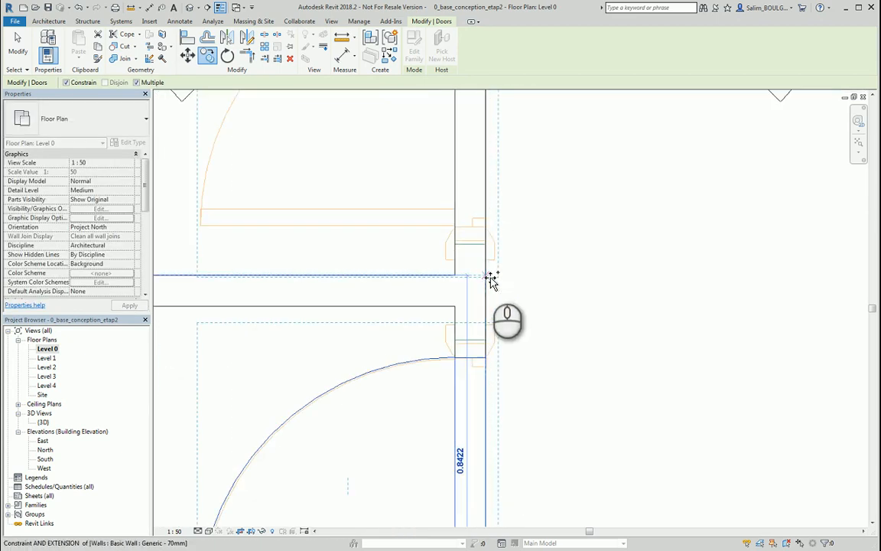
pyautogui.scroll(2, 490, 272)
pyautogui.click(481, 299)
pyautogui.scroll(-4, 486, 297)
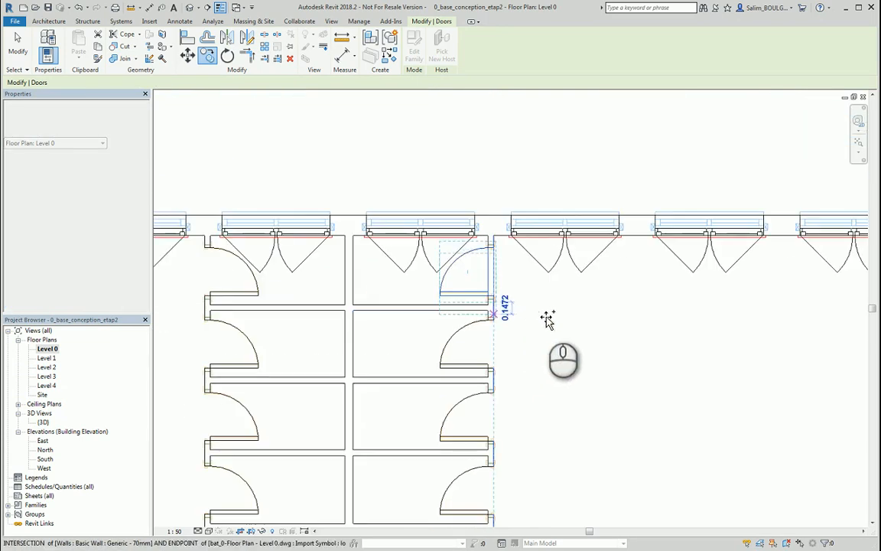
pyautogui.moveTo(548, 319); pyautogui.dragTo(475, 288, button='middle')
pyautogui.press('Escape')
# Step: Place a 0580 x 2134mm door in the southernmost cubicle of the next toilet row to the east, swinging inward over its DWG symbol
pyautogui.scroll(-4, 493, 323)
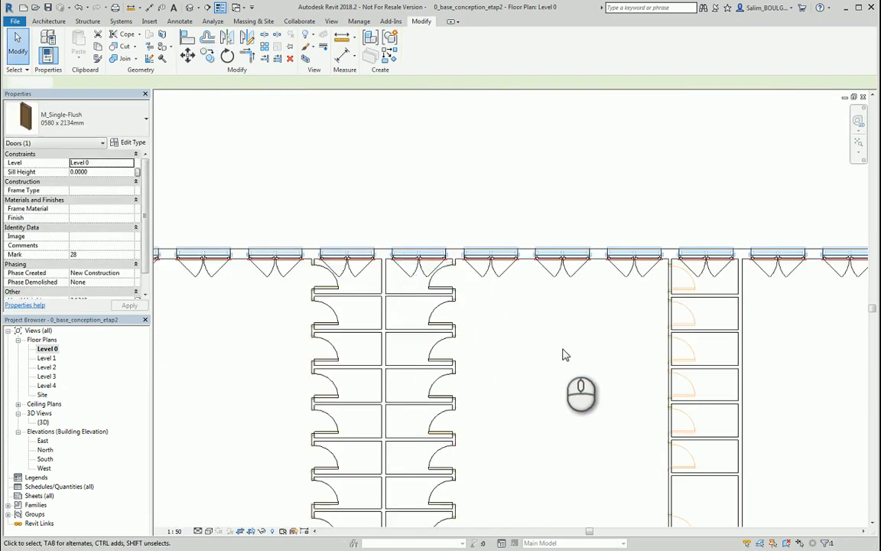
pyautogui.moveTo(545, 346); pyautogui.dragTo(403, 255, button='middle')
pyautogui.scroll(1, 458, 330)
pyautogui.scroll(3, 526, 332)
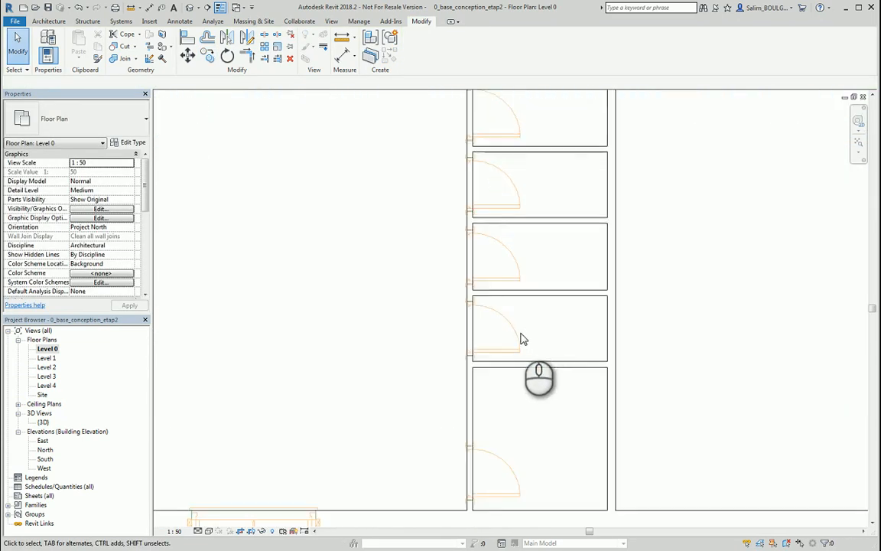
pyautogui.moveTo(520, 351); pyautogui.dragTo(521, 413, button='middle')
pyautogui.scroll(-3, 525, 424)
pyautogui.scroll(2, 498, 362)
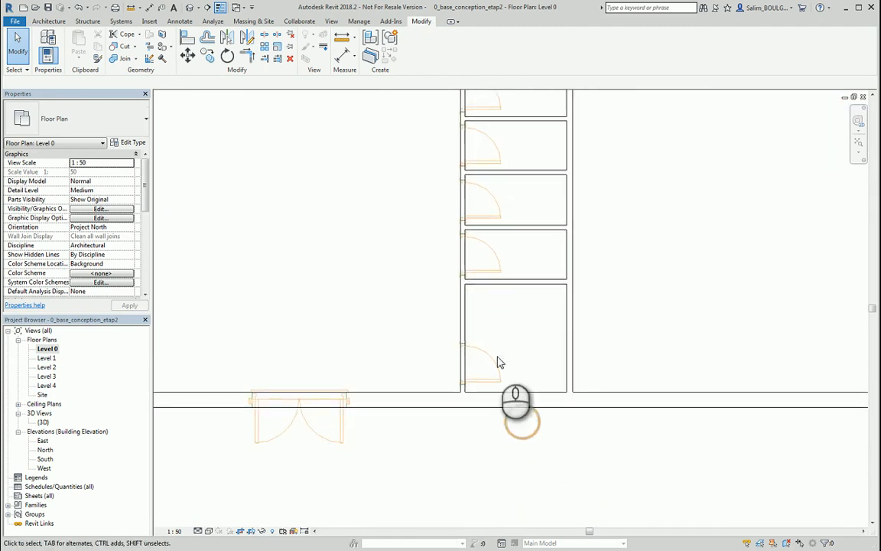
pyautogui.click(48, 21)
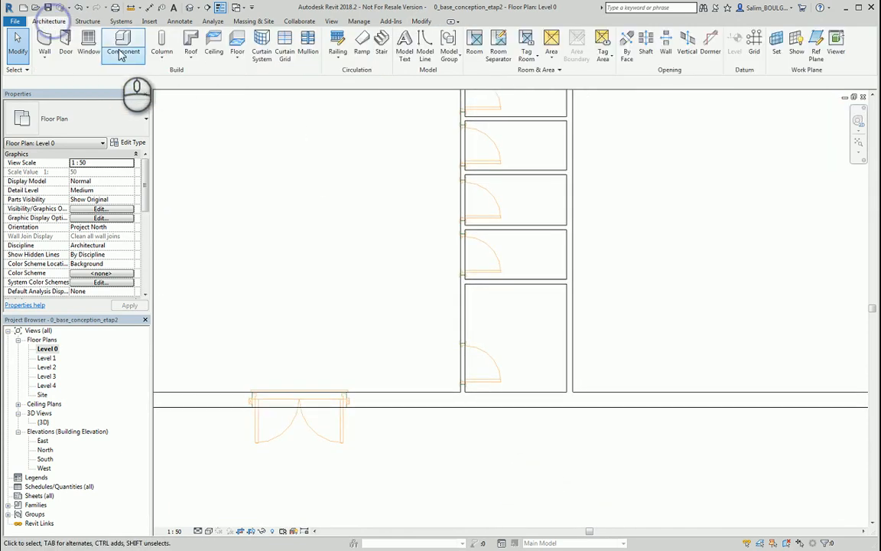
pyautogui.click(65, 38)
pyautogui.scroll(5, 489, 382)
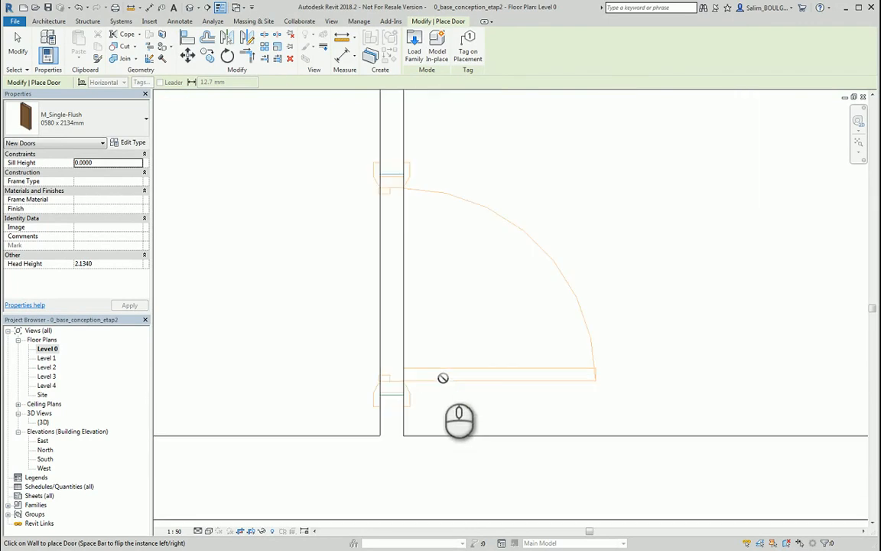
pyautogui.click(403, 266)
# Step: Place 0580 x 2134mm doors in the second and third cubicles from the south of the east row, over their DWG symbols
pyautogui.scroll(-2, 429, 333)
pyautogui.moveTo(440, 192); pyautogui.dragTo(485, 464, button='middle')
pyautogui.scroll(3, 447, 268)
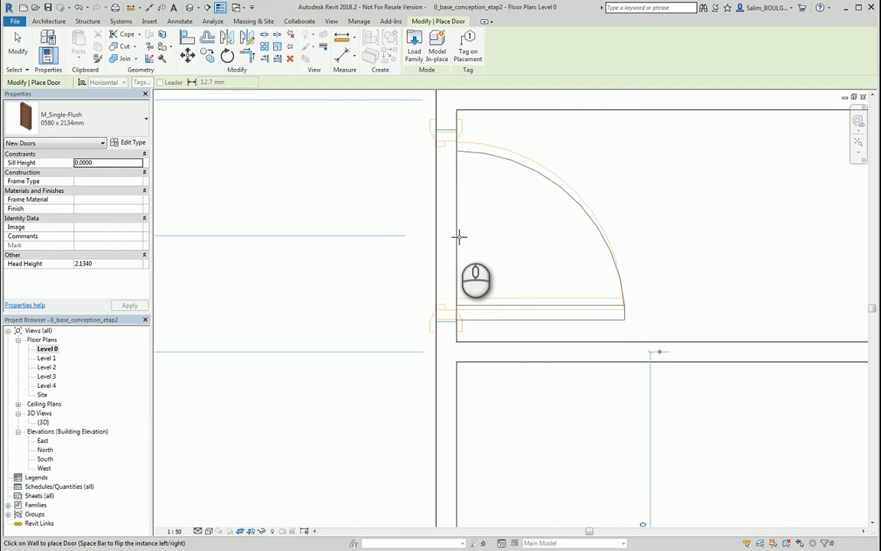
pyautogui.scroll(-2, 492, 259)
pyautogui.moveTo(491, 259); pyautogui.dragTo(501, 407, button='middle')
pyautogui.scroll(2, 474, 292)
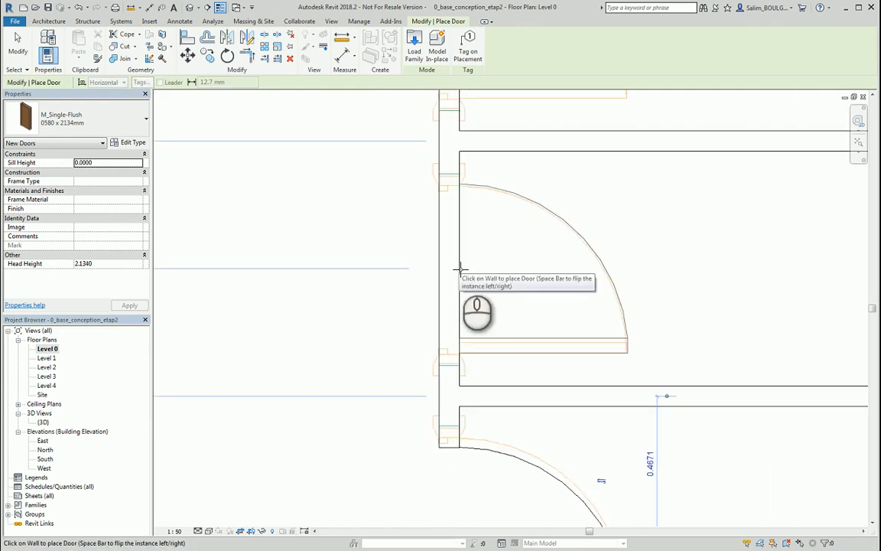
pyautogui.click(460, 268)
# Step: Place 0580 x 2134mm doors in the fourth and fifth cubicles from the south of the east row, over their DWG symbols
pyautogui.scroll(-2, 499, 195)
pyautogui.moveTo(500, 191); pyautogui.dragTo(486, 382, button='middle')
pyautogui.scroll(2, 466, 306)
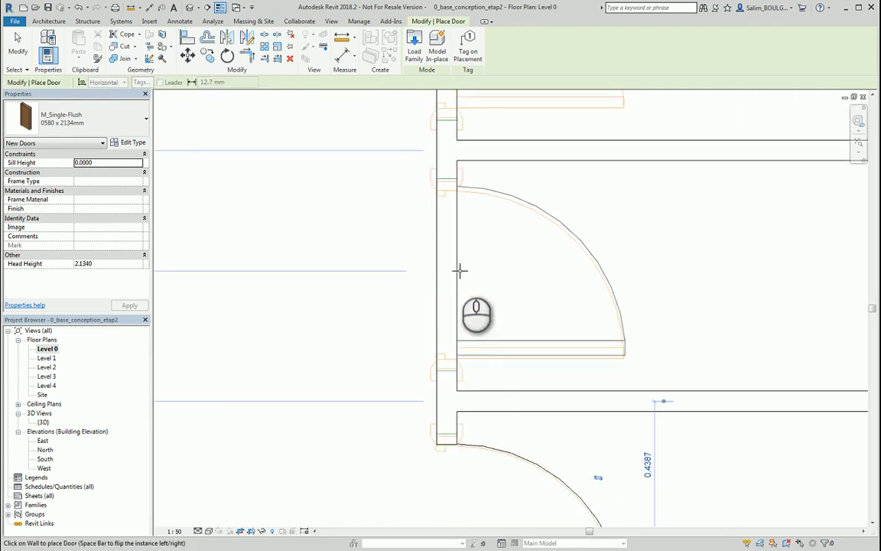
pyautogui.click(457, 266)
pyautogui.moveTo(495, 222); pyautogui.dragTo(501, 459, button='middle')
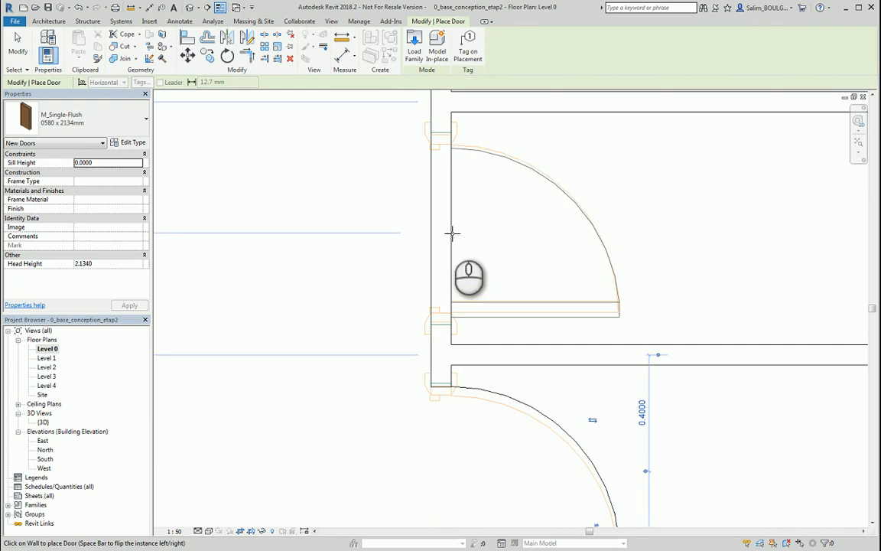
pyautogui.click(452, 232)
# Step: Place 0580 x 2134mm doors in the two northernmost cubicles of the east row, swinging inward over their DWG symbols
pyautogui.scroll(-2, 488, 212)
pyautogui.moveTo(488, 212); pyautogui.dragTo(492, 385, button='middle')
pyautogui.scroll(2, 456, 261)
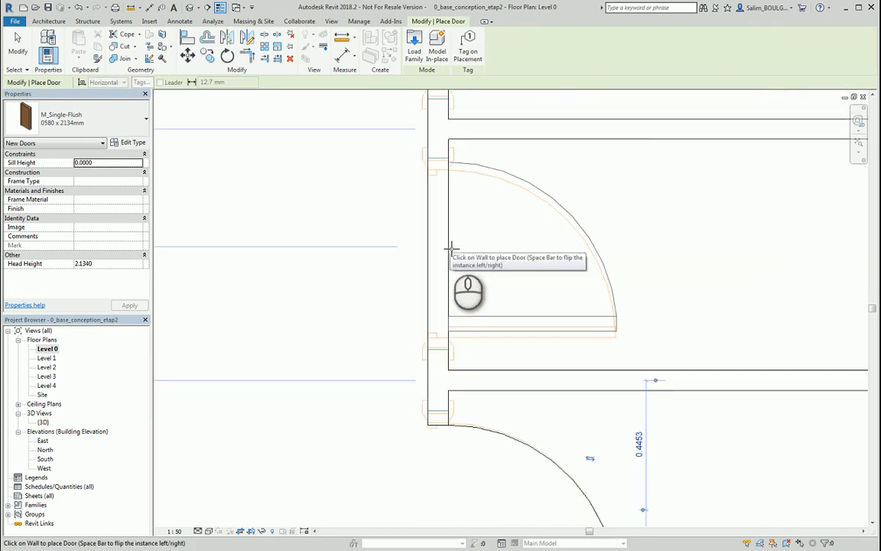
pyautogui.scroll(-2, 452, 248)
pyautogui.scroll(2, 467, 328)
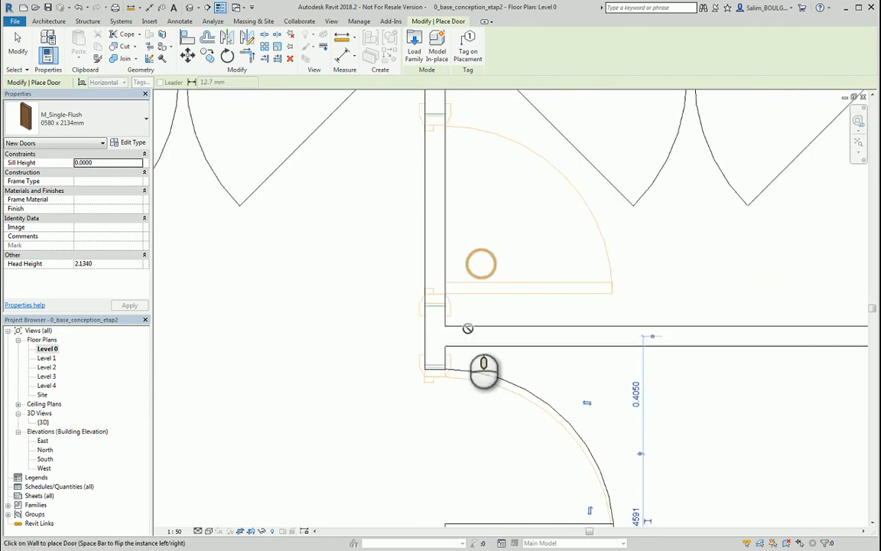
pyautogui.click(444, 205)
pyautogui.scroll(-4, 556, 381)
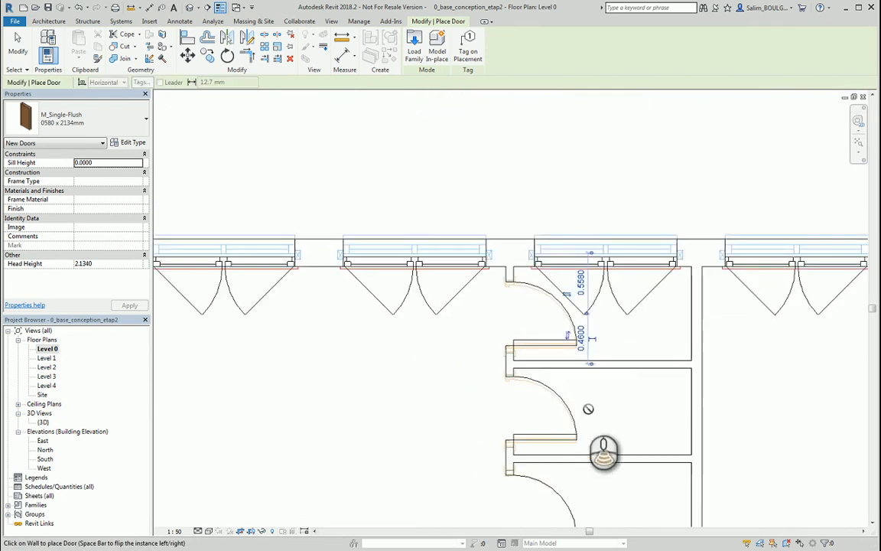
# Step: Place a 0580 x 2134mm door in the top wall of the upper small room east of the diagonal wall, swinging down over its DWG symbol
pyautogui.moveTo(571, 402); pyautogui.dragTo(391, 131, button='middle')
pyautogui.scroll(-1, 474, 274)
pyautogui.scroll(-2, 534, 339)
pyautogui.moveTo(541, 345); pyautogui.dragTo(353, 290, button='middle')
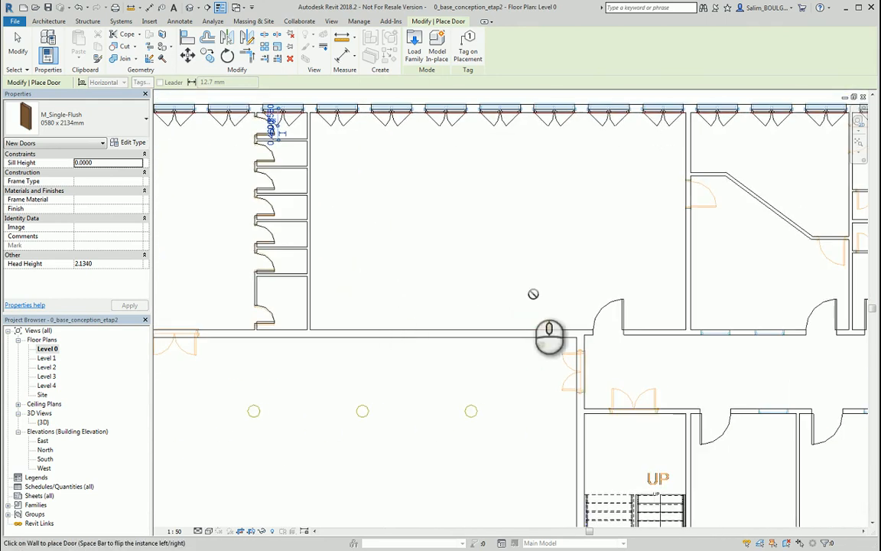
pyautogui.moveTo(612, 271); pyautogui.dragTo(467, 273, button='middle')
pyautogui.moveTo(658, 289); pyautogui.dragTo(417, 309, button='middle')
pyautogui.scroll(6, 473, 243)
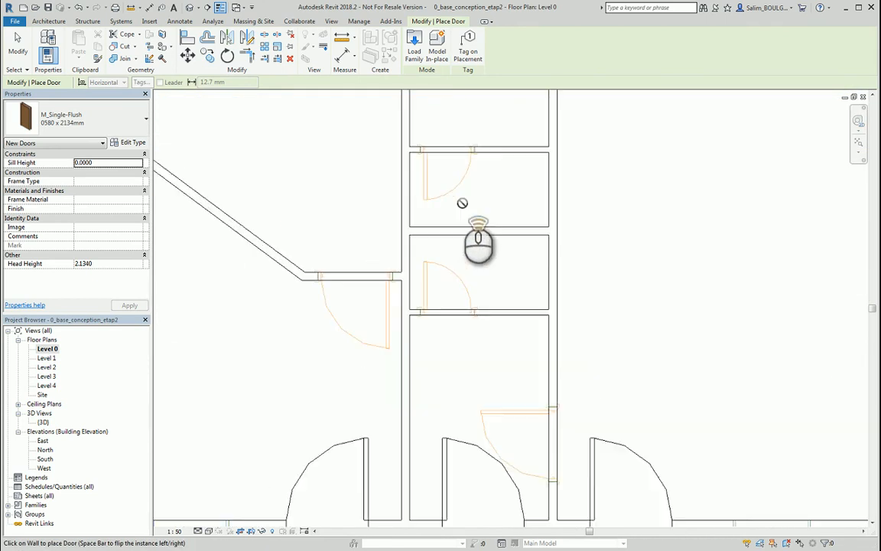
pyautogui.moveTo(465, 218); pyautogui.dragTo(493, 361, button='middle')
pyautogui.scroll(1, 474, 249)
pyautogui.moveTo(472, 240); pyautogui.dragTo(493, 244, button='middle')
pyautogui.scroll(6, 475, 268)
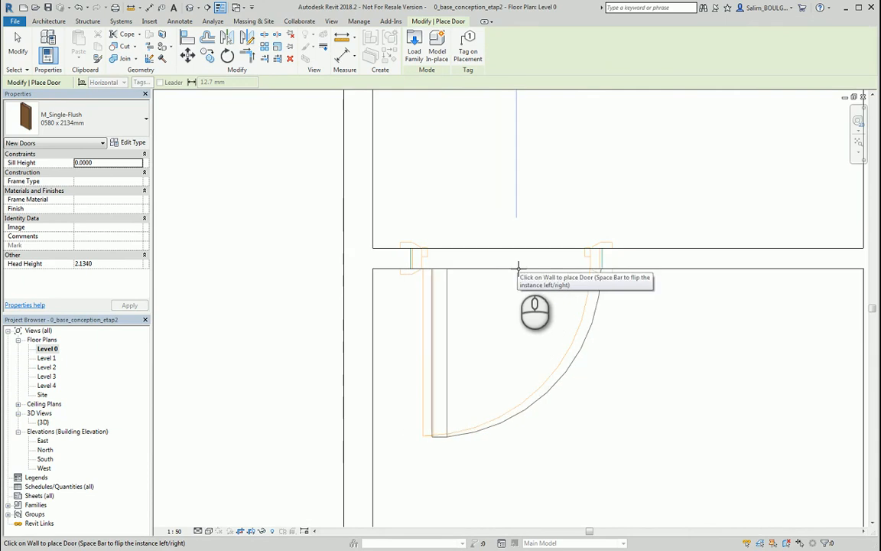
pyautogui.scroll(-5, 517, 266)
# Step: Place 0580 x 2134mm doors over the DWG symbols in the left and right walls of the narrow room beneath the windows
pyautogui.moveTo(515, 239); pyautogui.dragTo(497, 372, button='middle')
pyautogui.scroll(3, 456, 263)
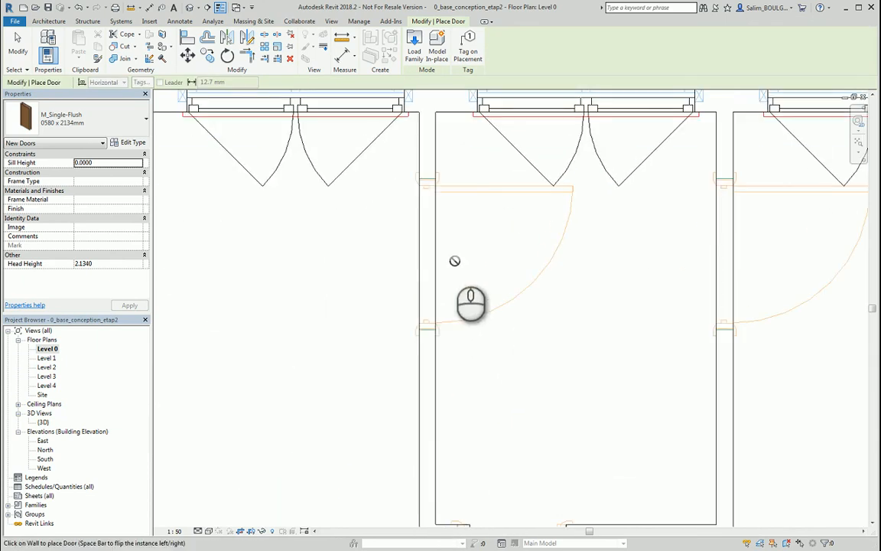
pyautogui.click(454, 267)
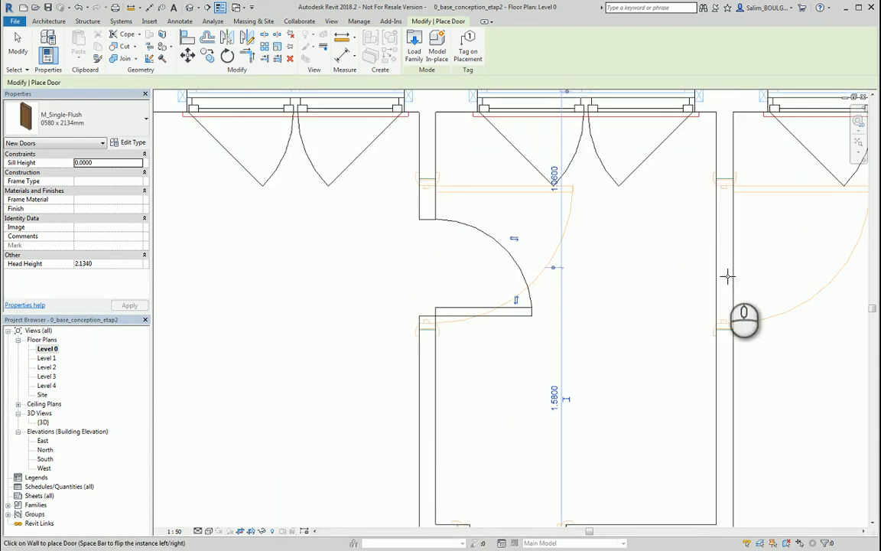
pyautogui.scroll(-3, 657, 269)
# Step: Place 0580 x 2134mm doors in the short horizontal wall beside the diagonal wall and in the lower small room's bottom wall, over their DWG symbols
pyautogui.moveTo(612, 310); pyautogui.dragTo(541, 195, button='middle')
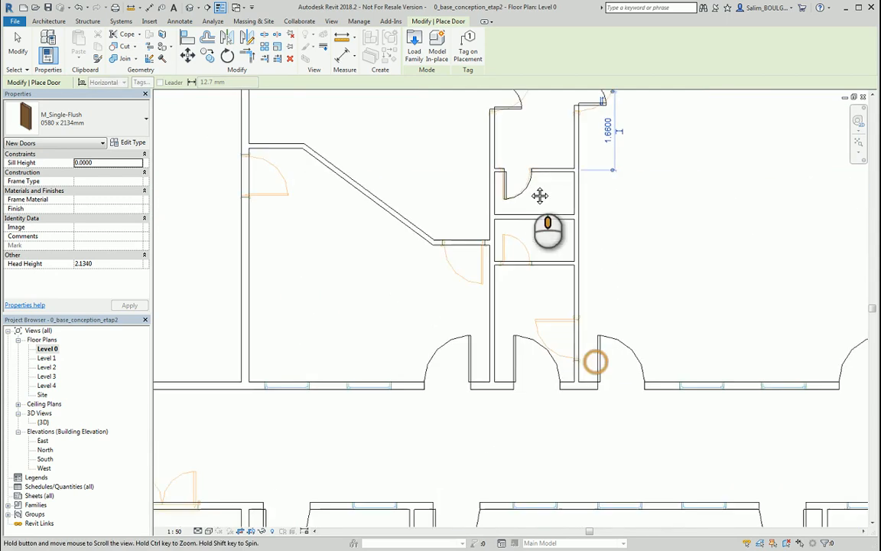
pyautogui.scroll(3, 464, 269)
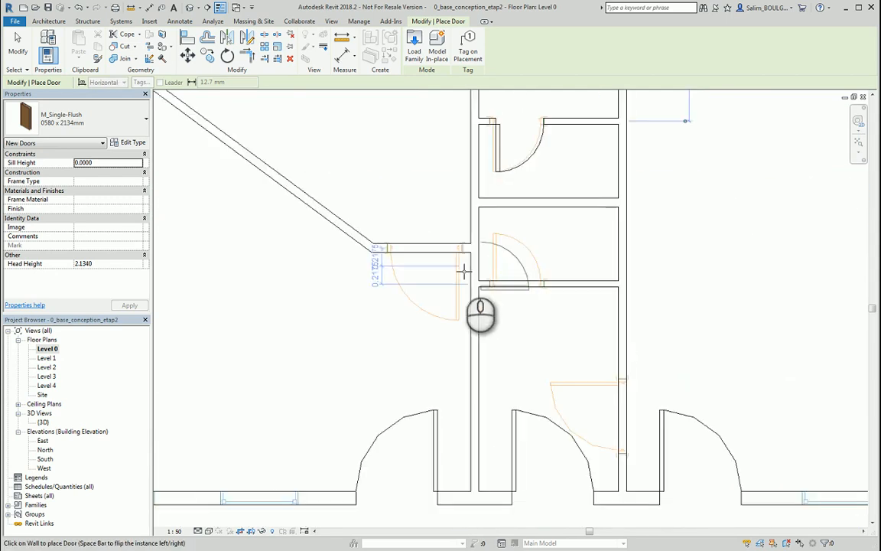
pyautogui.click(424, 252)
pyautogui.scroll(3, 527, 319)
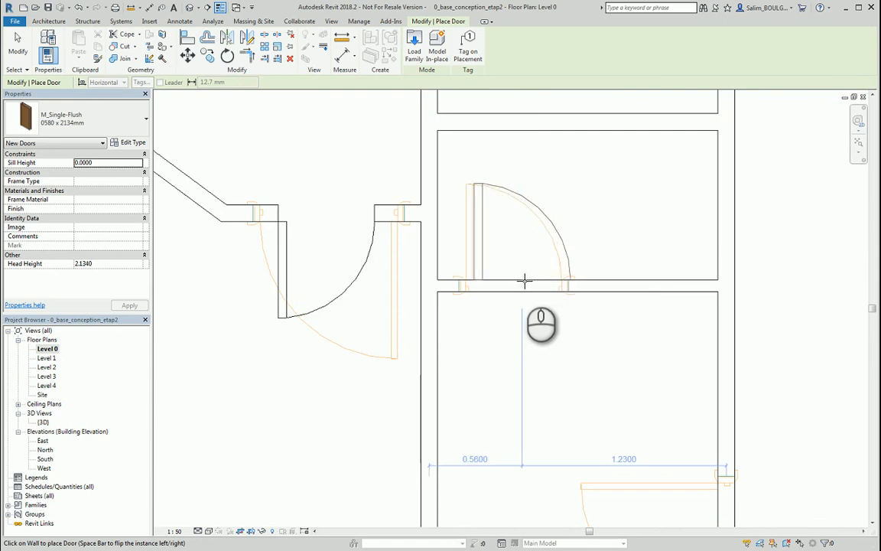
pyautogui.click(526, 280)
# Step: Place a 0580 x 2134mm door in the east wall of the room below the lower small room, swinging inward over its DWG symbol
pyautogui.scroll(-2, 525, 304)
pyautogui.moveTo(531, 373); pyautogui.dragTo(461, 234, button='middle')
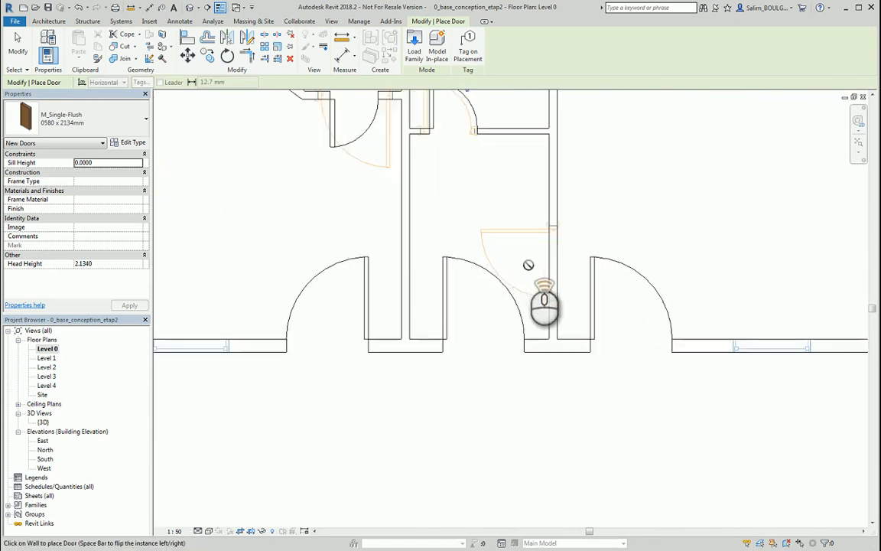
pyautogui.scroll(2, 529, 272)
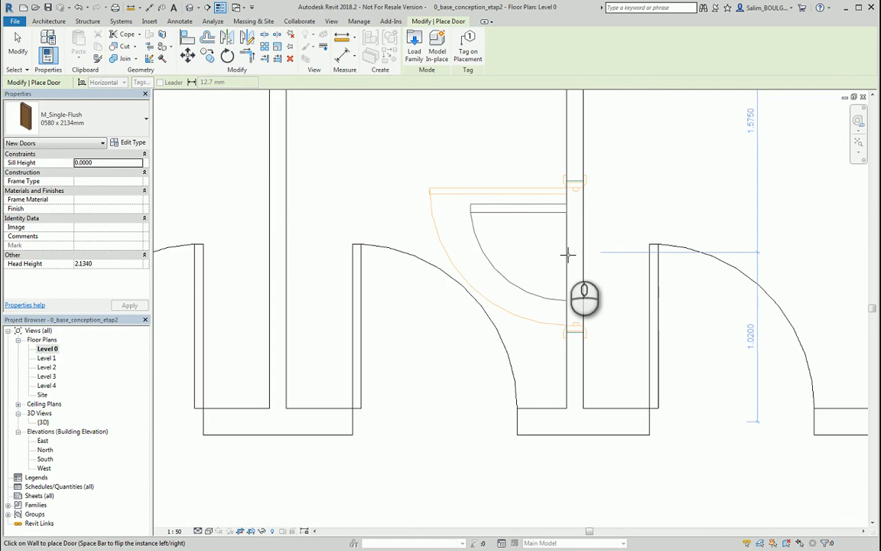
pyautogui.scroll(-4, 613, 287)
# Step: Place a 0580 x 2134mm door over the DWG symbol in the west wall of the diagonal-wall room and end door placement
pyautogui.moveTo(626, 272); pyautogui.dragTo(585, 240, button='middle')
pyautogui.scroll(1, 682, 271)
pyautogui.scroll(1, 476, 210)
pyautogui.scroll(1, 443, 217)
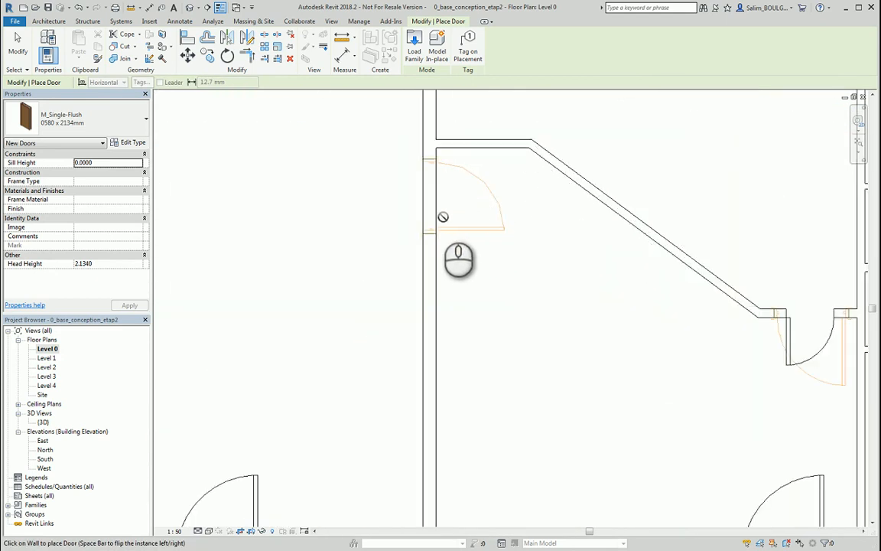
pyautogui.click(438, 194)
pyautogui.scroll(-3, 474, 235)
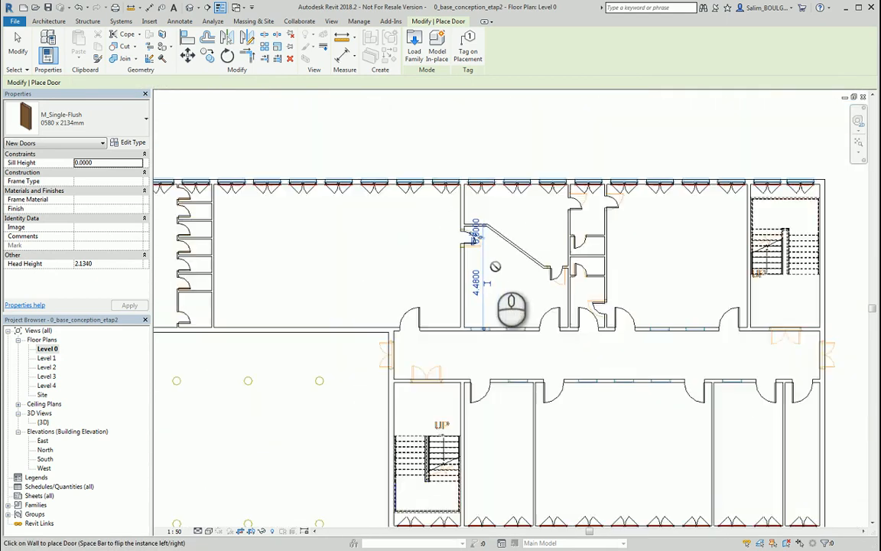
pyautogui.moveTo(474, 321); pyautogui.dragTo(800, 286, button='middle')
pyautogui.moveTo(287, 233)
pyautogui.mouseDown(button='middle')
pyautogui.moveTo(649, 241)
pyautogui.moveTo(281, 238)
pyautogui.mouseUp(button='middle')
pyautogui.moveTo(540, 245); pyautogui.dragTo(433, 245, button='middle')
pyautogui.moveTo(662, 230); pyautogui.dragTo(517, 238, button='middle')
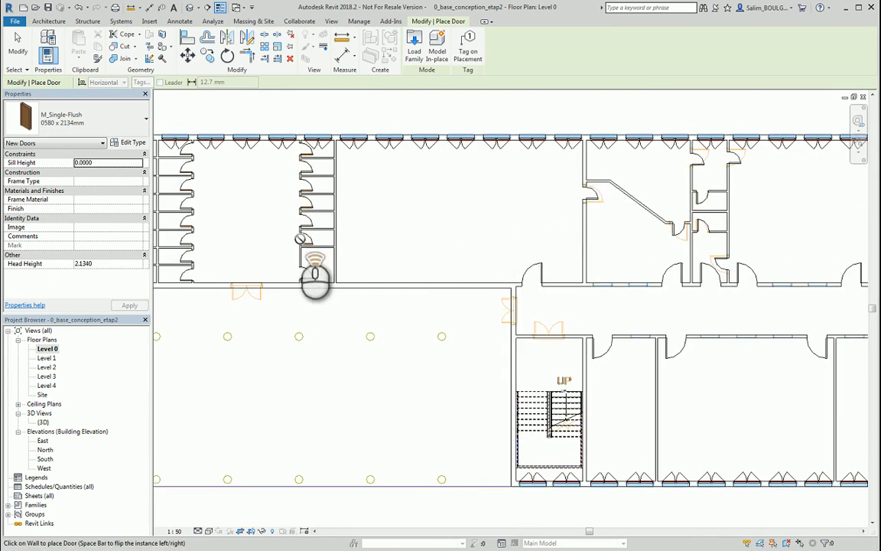
pyautogui.scroll(8, 312, 229)
pyautogui.press('Escape')
# Step: Align the northernmost cubicle door of the east row to the leaf line of its DWG door symbol
pyautogui.scroll(2, 312, 197)
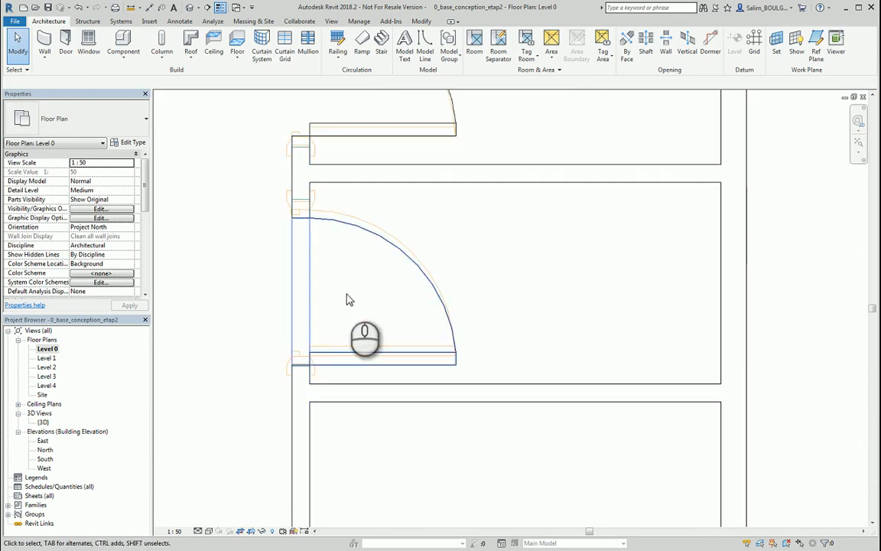
pyautogui.click(421, 20)
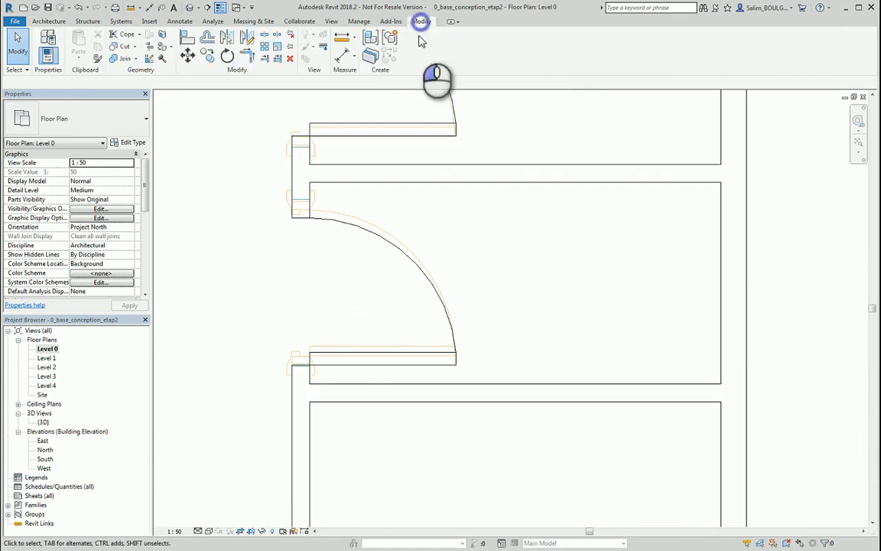
pyautogui.click(193, 35)
pyautogui.scroll(-5, 344, 417)
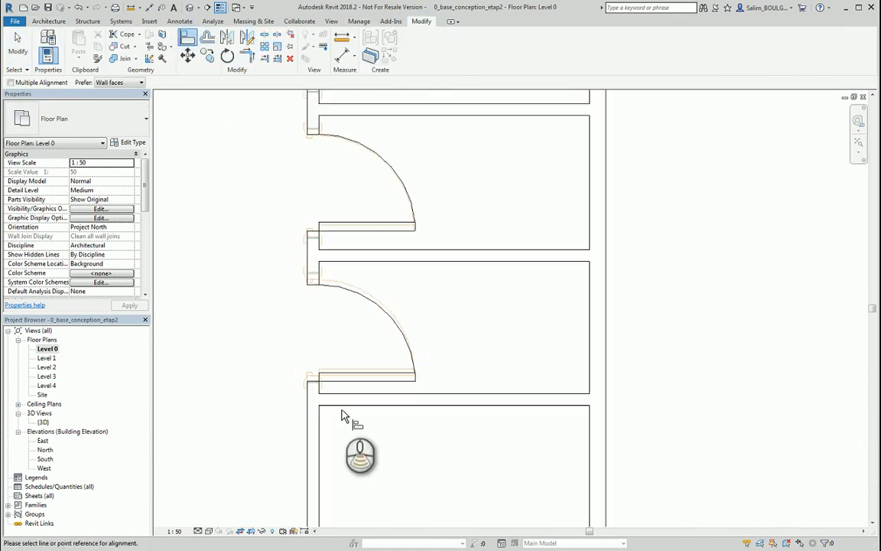
pyautogui.moveTo(383, 447); pyautogui.dragTo(459, 176, button='middle')
pyautogui.scroll(6, 439, 252)
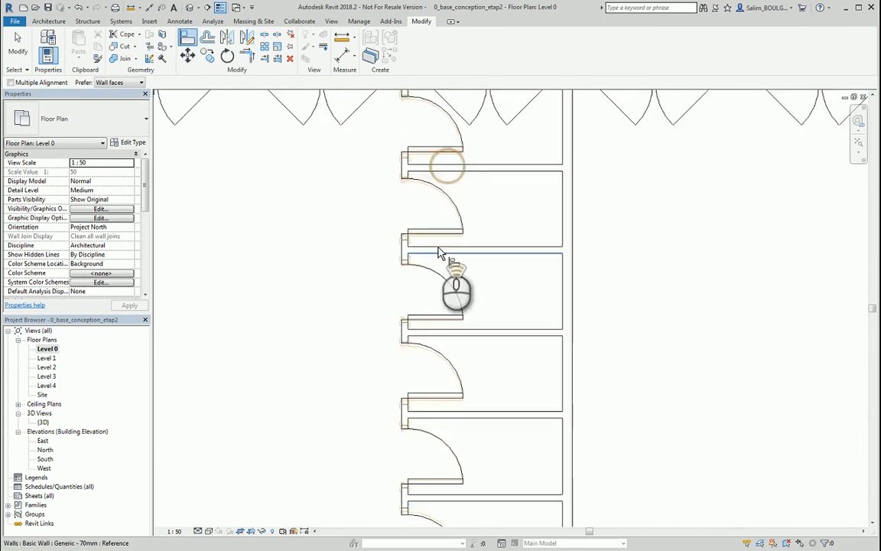
pyautogui.scroll(-6, 426, 242)
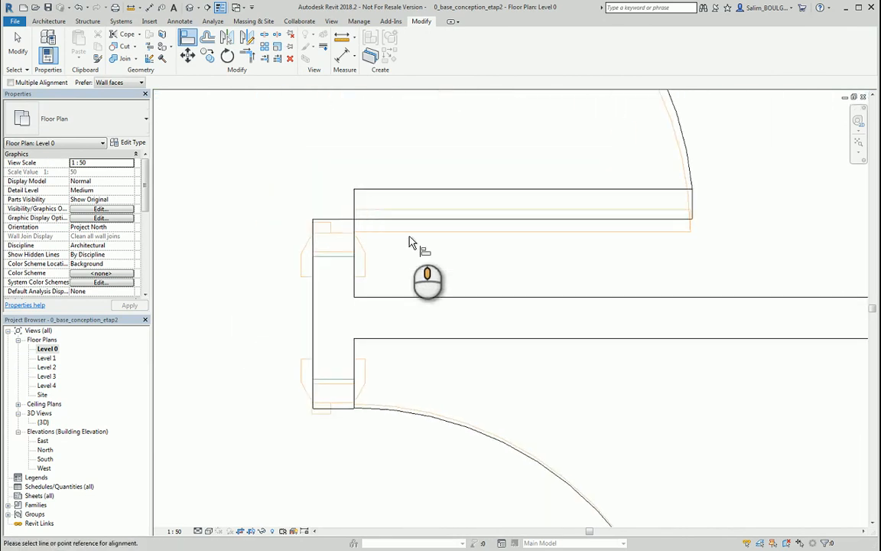
pyautogui.scroll(-1, 410, 189)
pyautogui.moveTo(417, 189)
pyautogui.mouseDown(button='middle')
pyautogui.moveTo(431, 351)
pyautogui.moveTo(413, 207)
pyautogui.mouseUp(button='middle')
pyautogui.scroll(7, 407, 268)
pyautogui.click(409, 260)
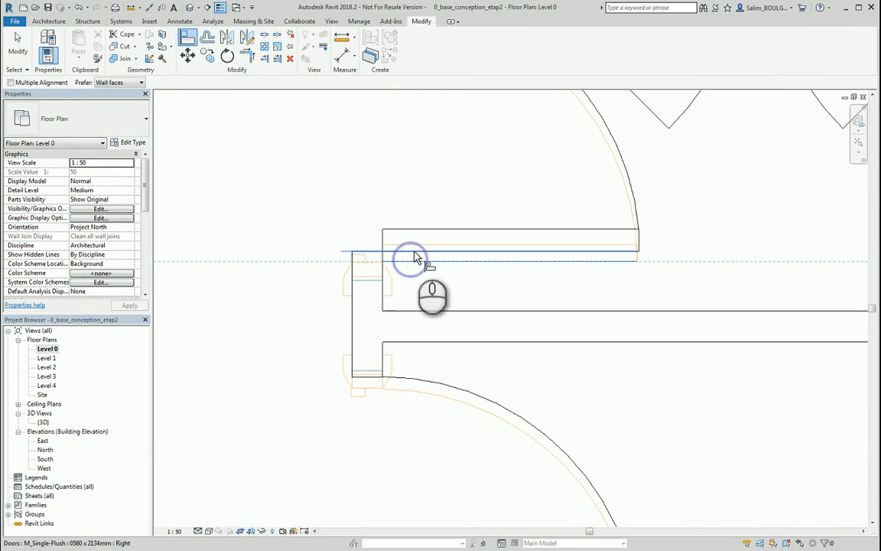
# Step: Align the second and third cubicle doors from the north in the east row to their DWG leaf lines
pyautogui.scroll(-4, 428, 277)
pyautogui.moveTo(434, 388); pyautogui.dragTo(437, 300, button='middle')
pyautogui.scroll(5, 433, 281)
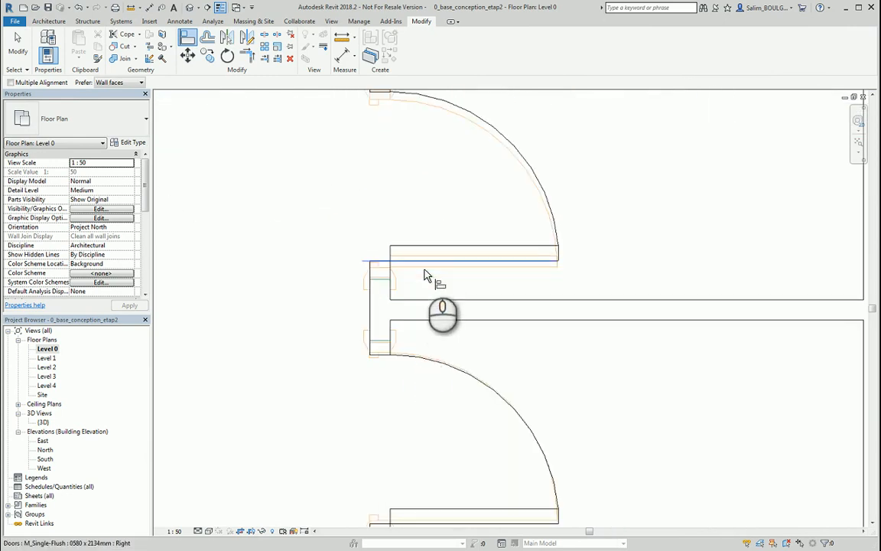
pyautogui.click(425, 264)
pyautogui.scroll(-3, 437, 210)
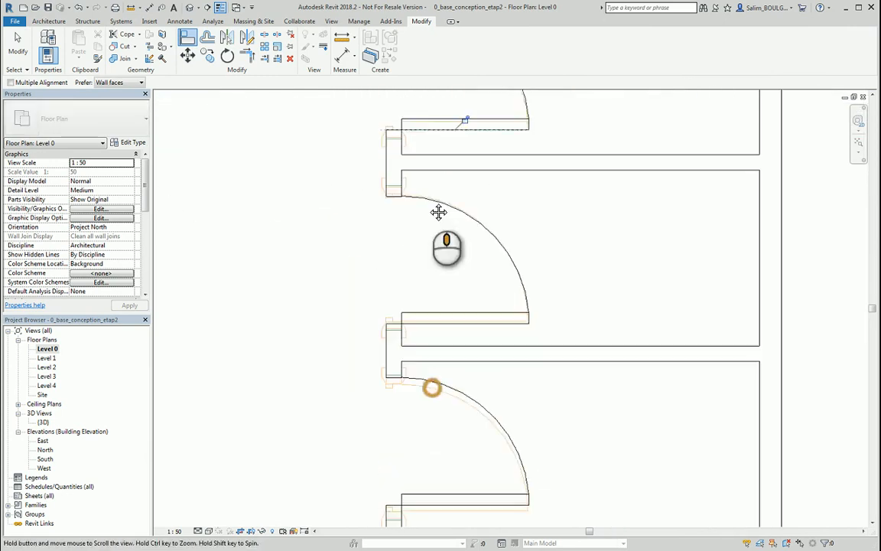
pyautogui.scroll(3, 436, 255)
pyautogui.click(427, 247)
pyautogui.scroll(-3, 428, 289)
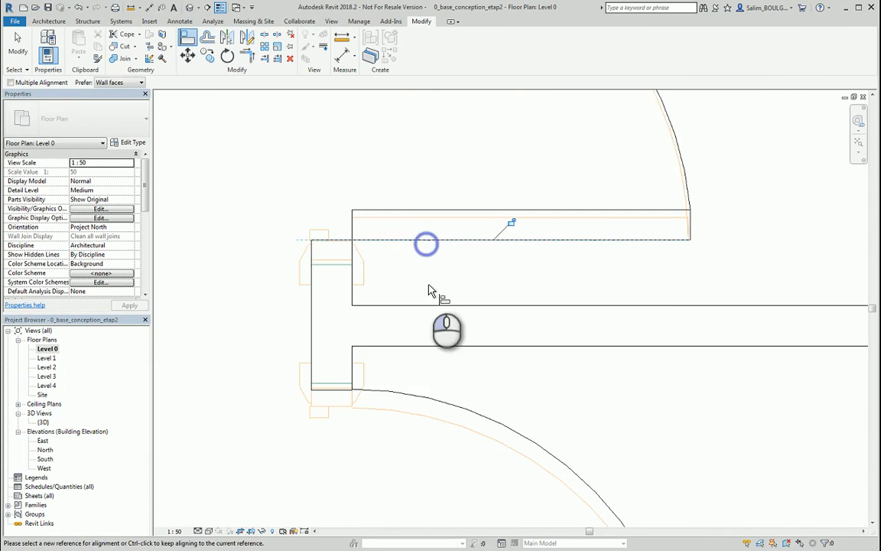
# Step: Align the fourth and fifth cubicle doors from the north in the east row to their DWG leaf lines
pyautogui.scroll(3, 432, 283)
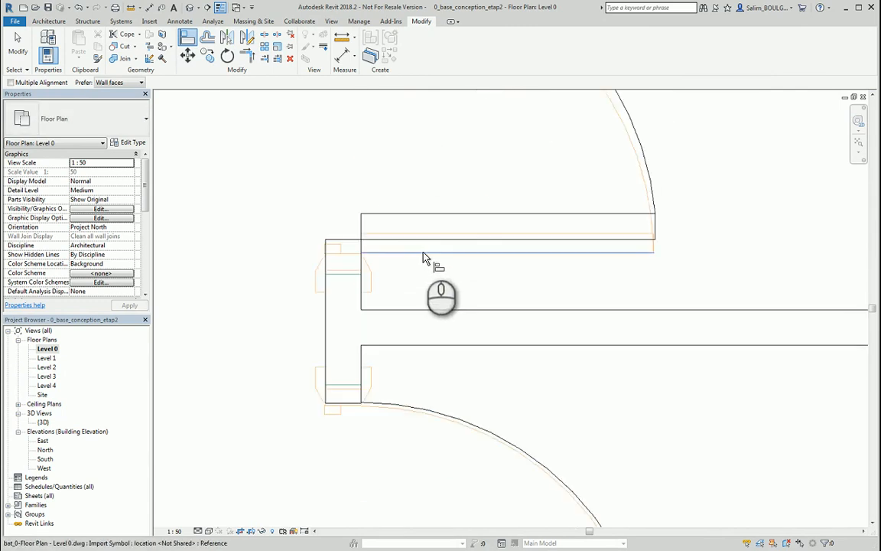
pyautogui.click(423, 245)
pyautogui.scroll(-3, 421, 252)
pyautogui.scroll(3, 413, 222)
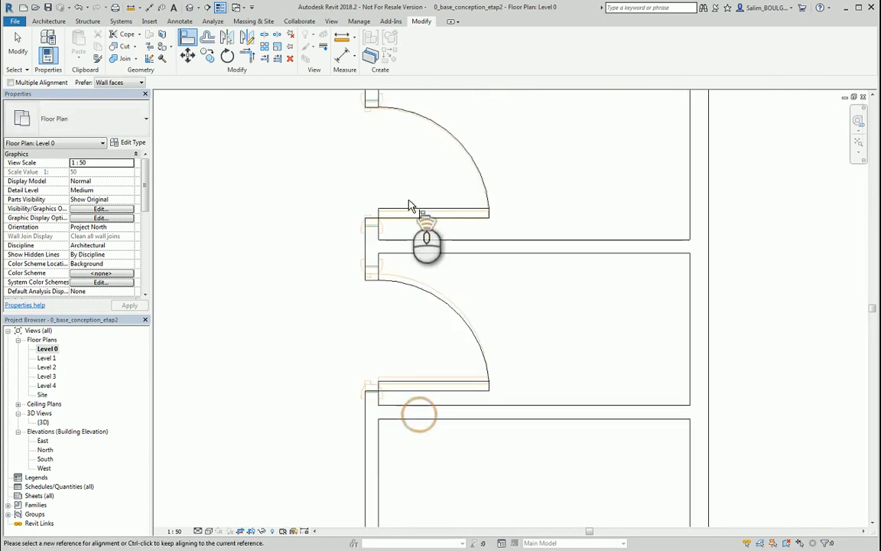
pyautogui.scroll(4, 404, 250)
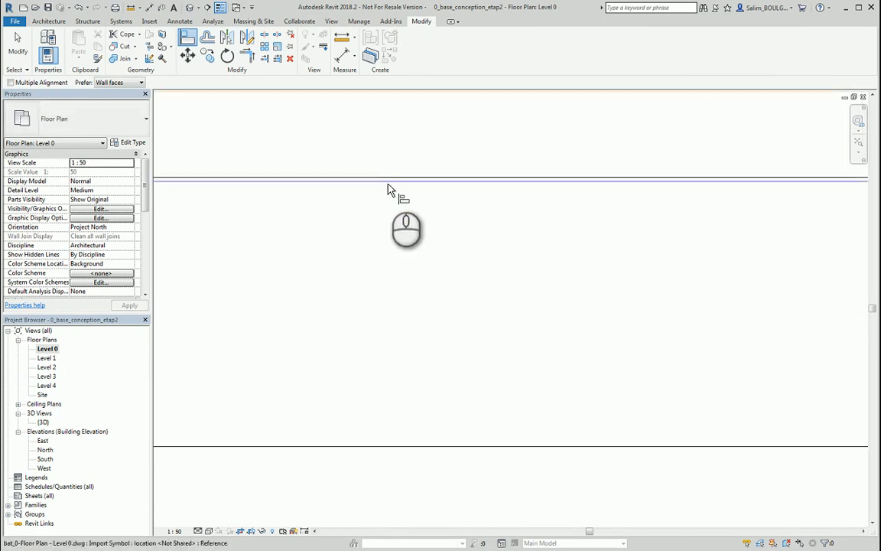
pyautogui.click(387, 180)
# Step: Align the sixth cubicle door and the door of the larger southernmost compartment to their DWG leaf lines
pyautogui.scroll(-3, 397, 230)
pyautogui.scroll(4, 397, 278)
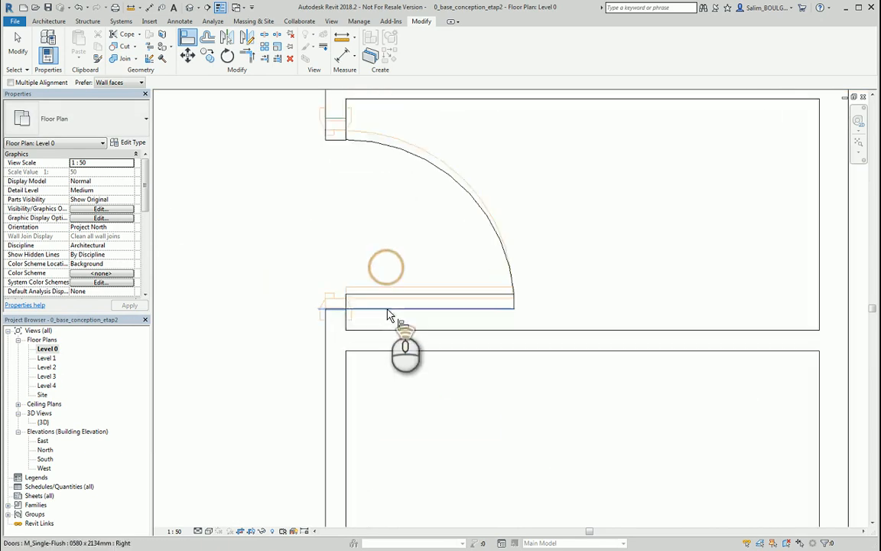
pyautogui.click(367, 308)
pyautogui.scroll(-7, 380, 230)
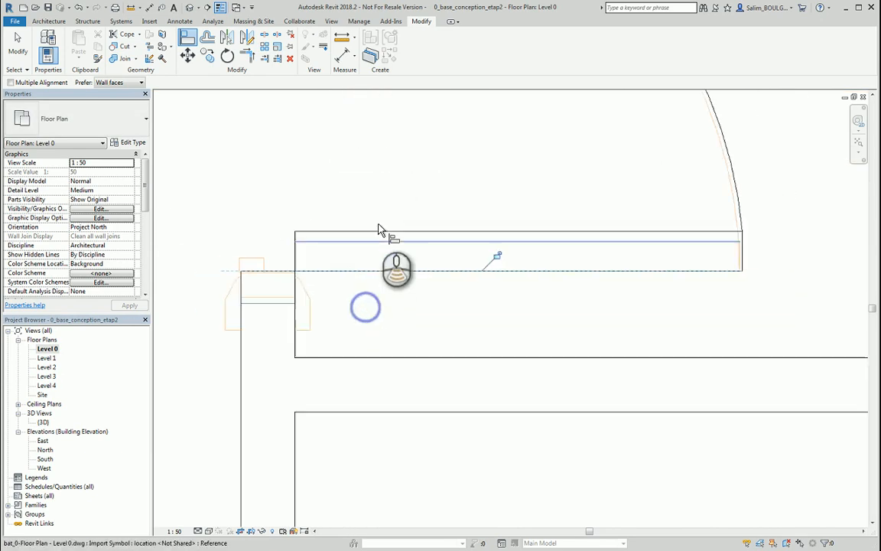
pyautogui.moveTo(390, 337); pyautogui.dragTo(392, 247, button='middle')
pyautogui.scroll(2, 392, 287)
pyautogui.scroll(3, 386, 291)
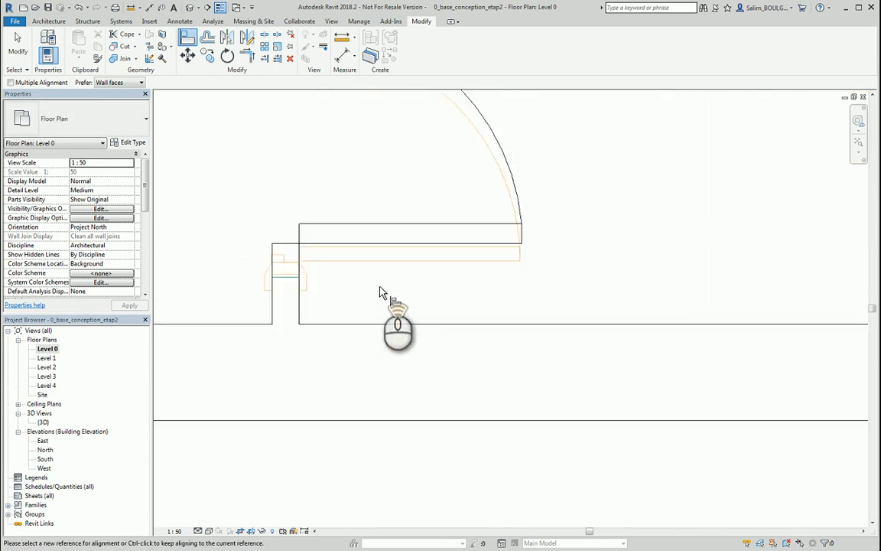
pyautogui.click(368, 244)
# Step: Align the door in the bottom wall of the lower small room east of the diagonal wall to its DWG leaf line
pyautogui.scroll(-7, 384, 271)
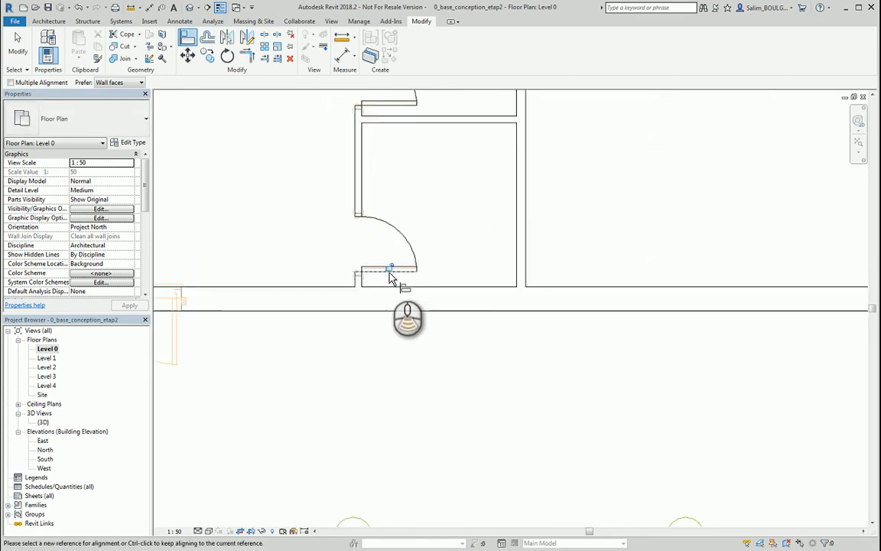
pyautogui.moveTo(527, 247); pyautogui.dragTo(251, 294, button='middle')
pyautogui.moveTo(675, 273); pyautogui.dragTo(361, 250, button='middle')
pyautogui.moveTo(618, 256); pyautogui.dragTo(411, 249, button='middle')
pyautogui.scroll(4, 572, 243)
pyautogui.scroll(5, 536, 233)
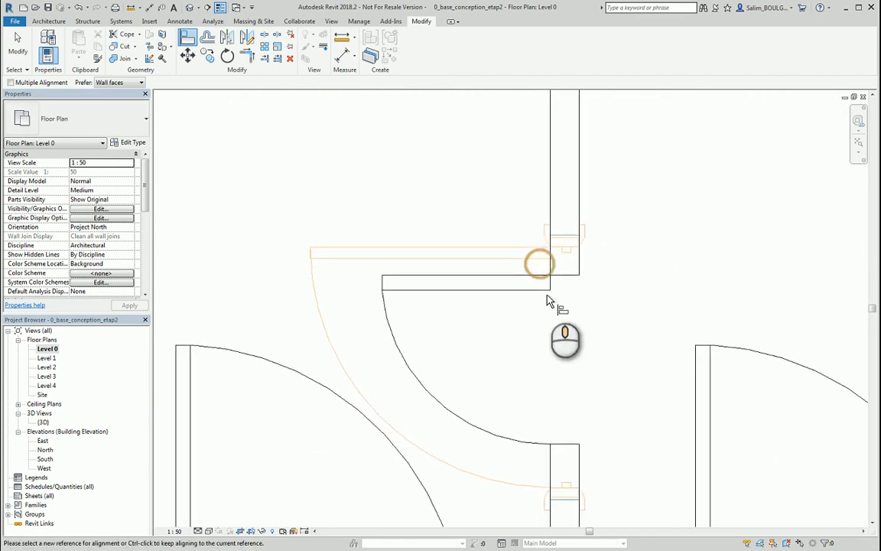
pyautogui.scroll(-7, 539, 267)
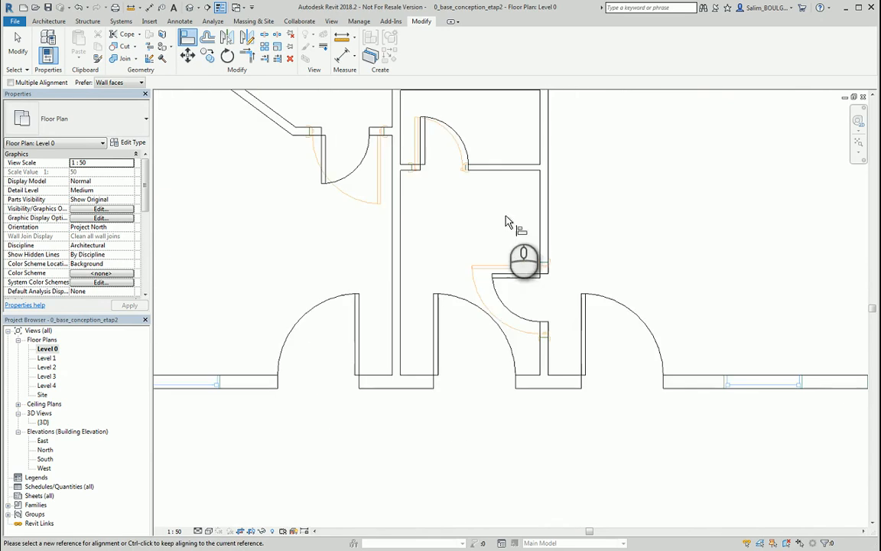
pyautogui.moveTo(456, 137); pyautogui.dragTo(504, 216, button='middle')
pyautogui.scroll(-1, 503, 239)
pyautogui.scroll(5, 477, 243)
pyautogui.scroll(2, 453, 258)
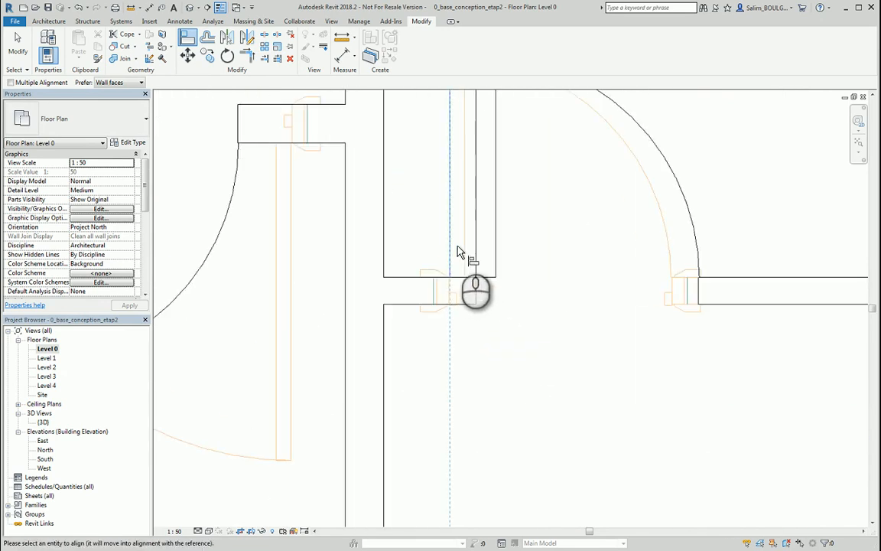
pyautogui.click(474, 257)
# Step: Align the door in the top wall of the upper small room to its DWG leaf line and end the alignment
pyautogui.scroll(-5, 488, 300)
pyautogui.moveTo(503, 208); pyautogui.dragTo(503, 350, button='middle')
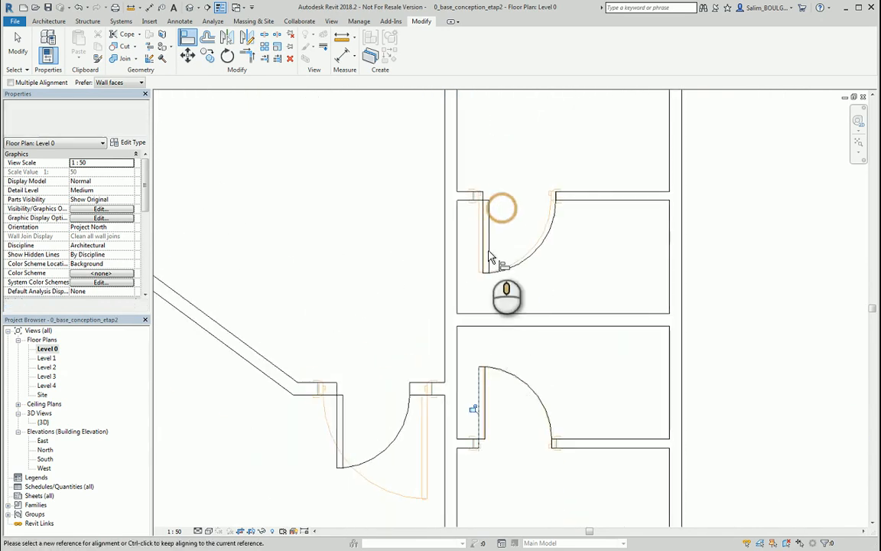
pyautogui.scroll(5, 487, 228)
pyautogui.scroll(1, 482, 226)
pyautogui.click(465, 231)
pyautogui.click(480, 238)
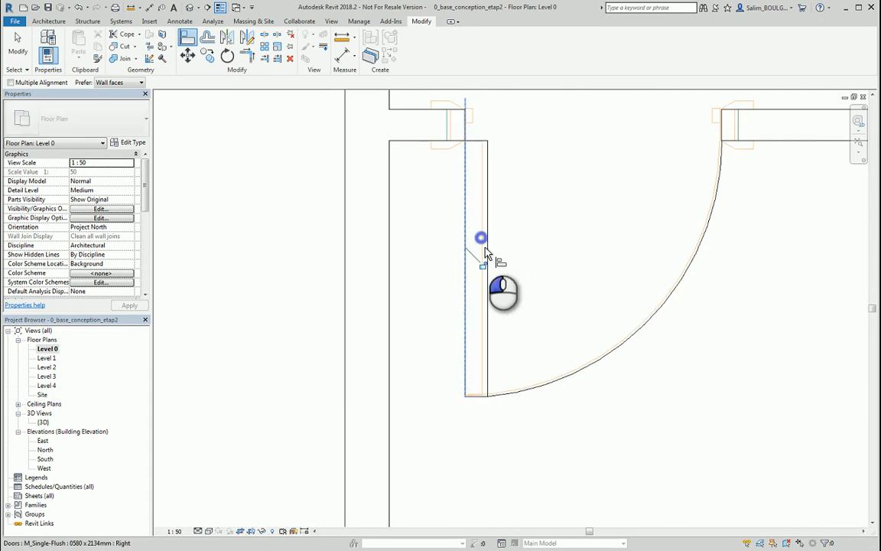
pyautogui.scroll(-8, 500, 285)
pyautogui.scroll(-6, 499, 289)
pyautogui.scroll(2, 566, 237)
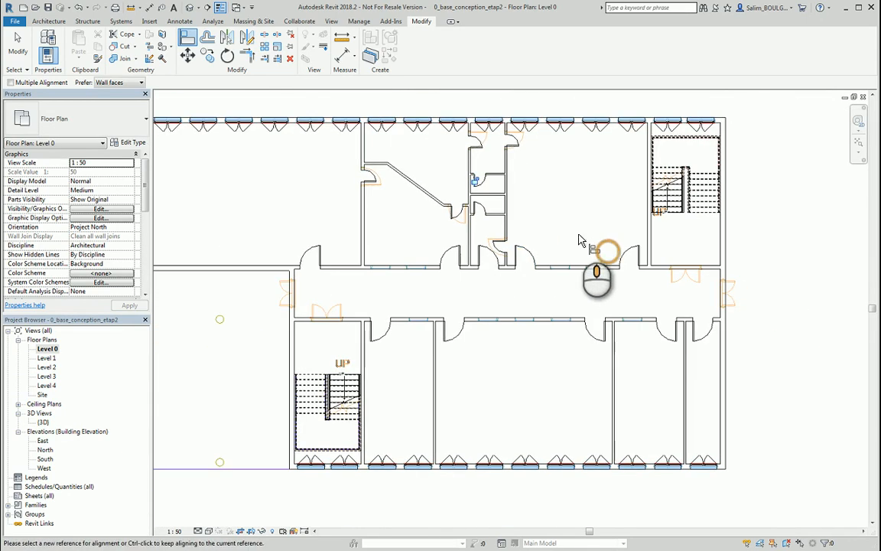
pyautogui.press('Escape')
# Step: Flip the hinge side of both doors in the west and east walls of the narrow room beneath the windows to match the DWG
pyautogui.scroll(6, 482, 230)
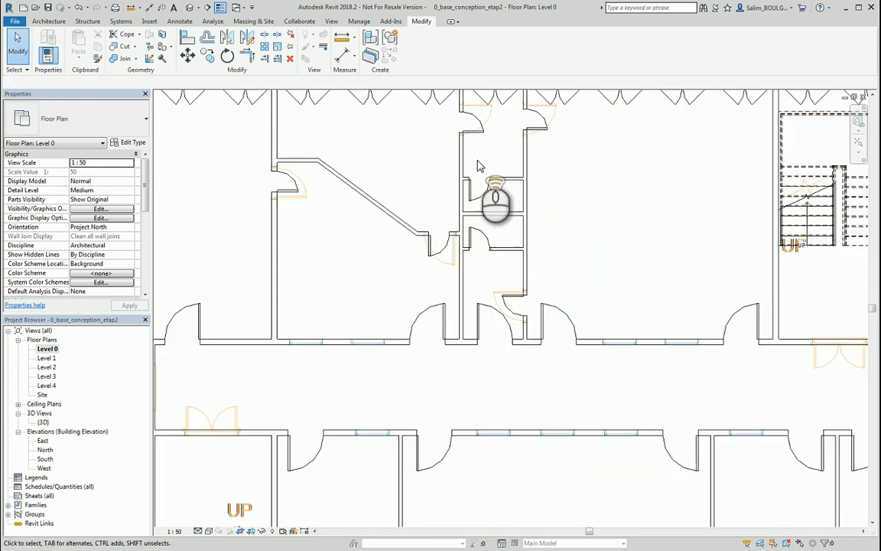
pyautogui.click(484, 243)
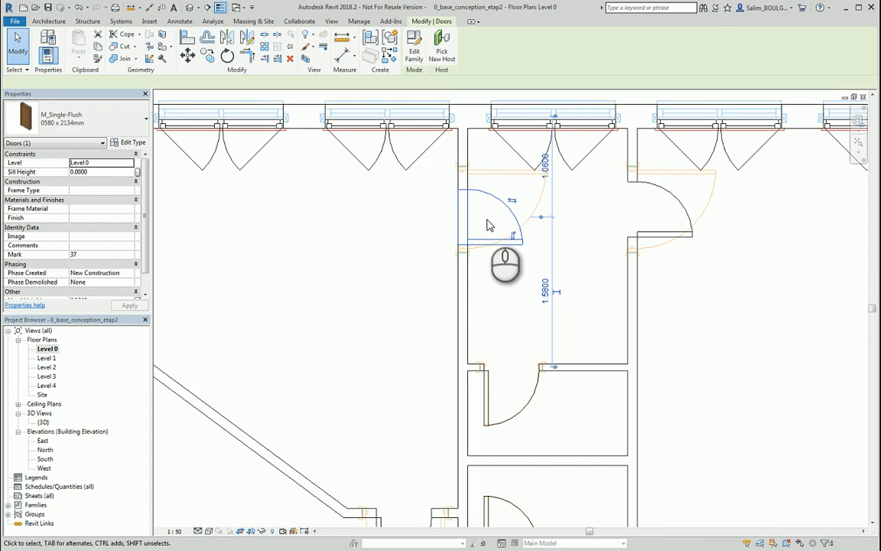
pyautogui.click(514, 238)
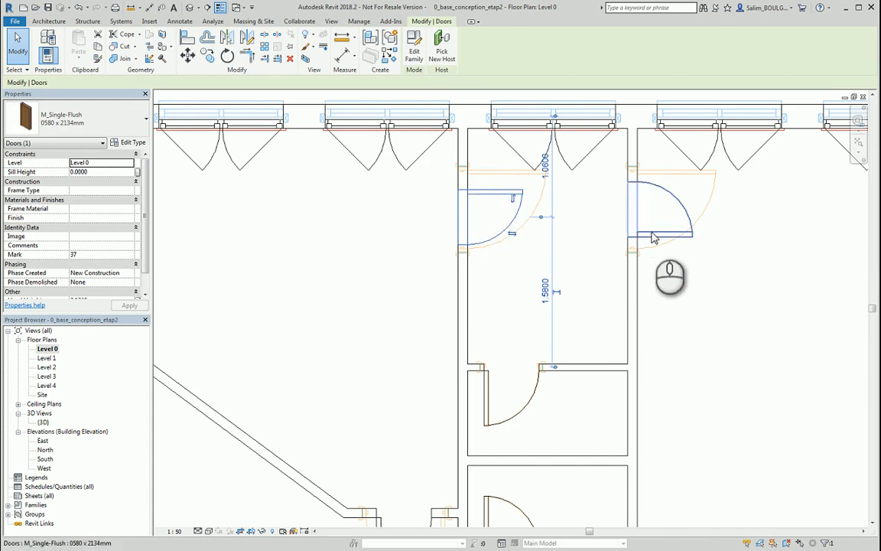
pyautogui.click(654, 238)
# Step: Flip the hinge side of the door in the short horizontal wall beside the diagonal wall to match its DWG symbol
pyautogui.moveTo(563, 354); pyautogui.dragTo(566, 173, button='middle')
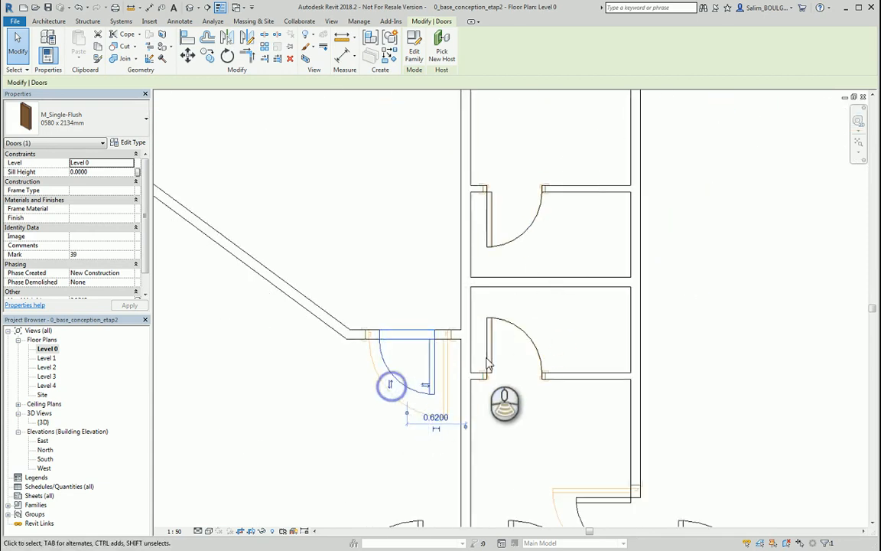
pyautogui.scroll(-3, 390, 383)
pyautogui.moveTo(368, 331); pyautogui.dragTo(437, 294, button='middle')
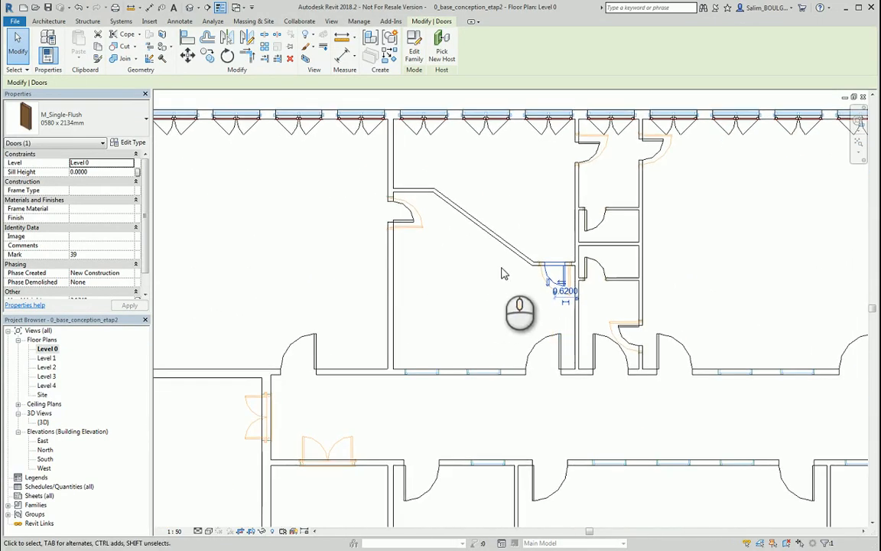
pyautogui.moveTo(501, 269); pyautogui.dragTo(464, 298, button='middle')
pyautogui.press('Escape')
# Step: Change the five 0580 x 2134mm doors around the diagonal wall and narrow rooms to the 0990 x 2134mm type
pyautogui.moveTo(396, 272); pyautogui.dragTo(411, 286, button='middle')
pyautogui.scroll(3, 412, 286)
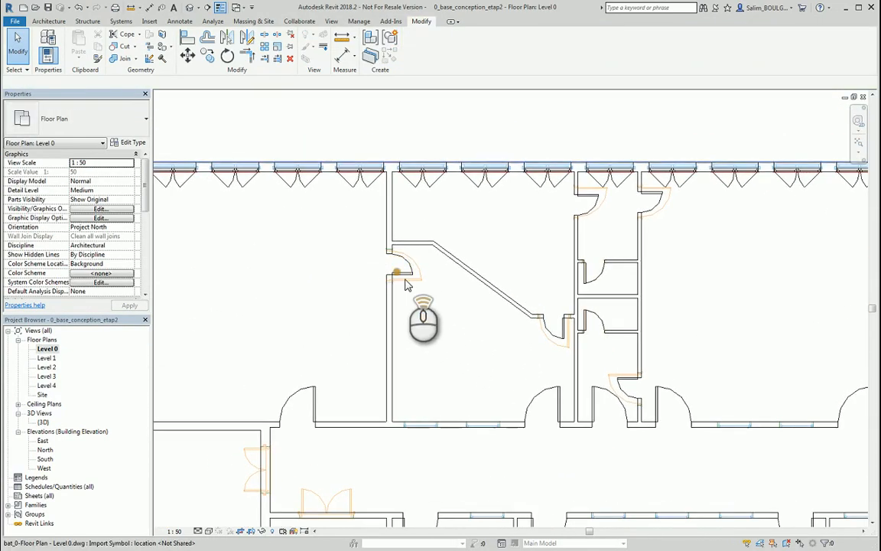
pyautogui.click(398, 262)
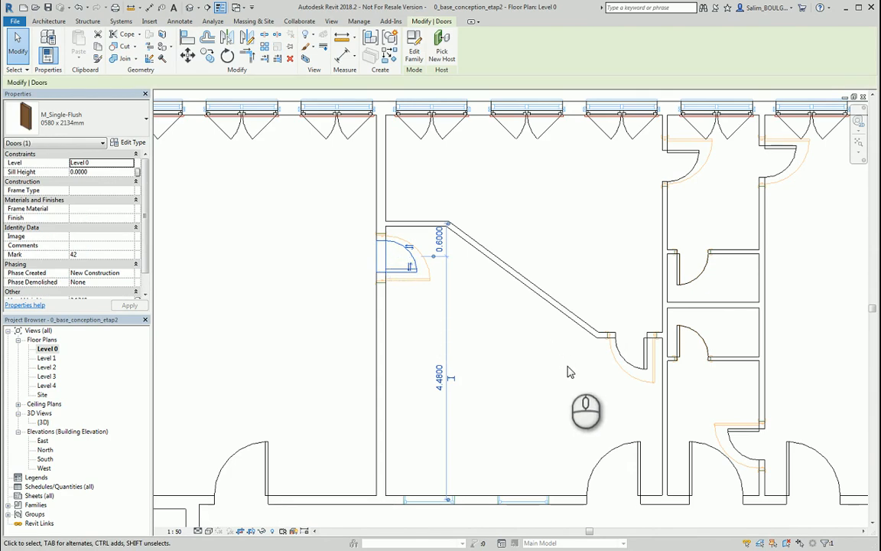
pyautogui.keyDown('ctrl'); pyautogui.click(638, 367); pyautogui.keyUp('ctrl')
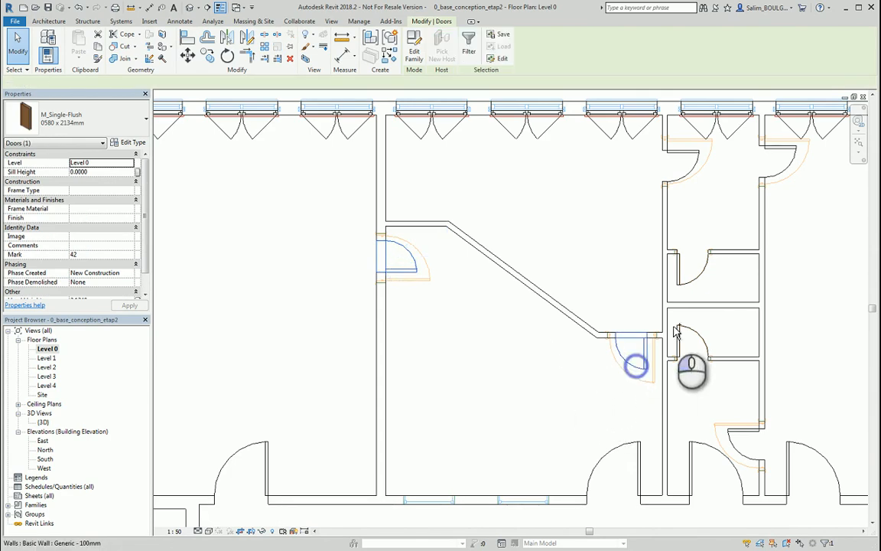
pyautogui.keyDown('ctrl'); pyautogui.click(687, 173); pyautogui.keyUp('ctrl')
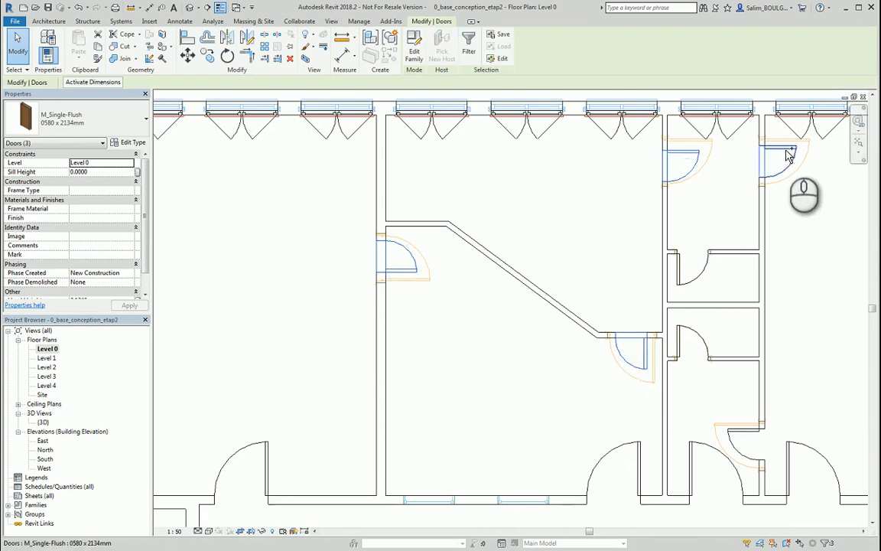
pyautogui.keyDown('ctrl'); pyautogui.click(787, 154); pyautogui.keyUp('ctrl')
pyautogui.keyDown('ctrl'); pyautogui.click(733, 436); pyautogui.keyUp('ctrl')
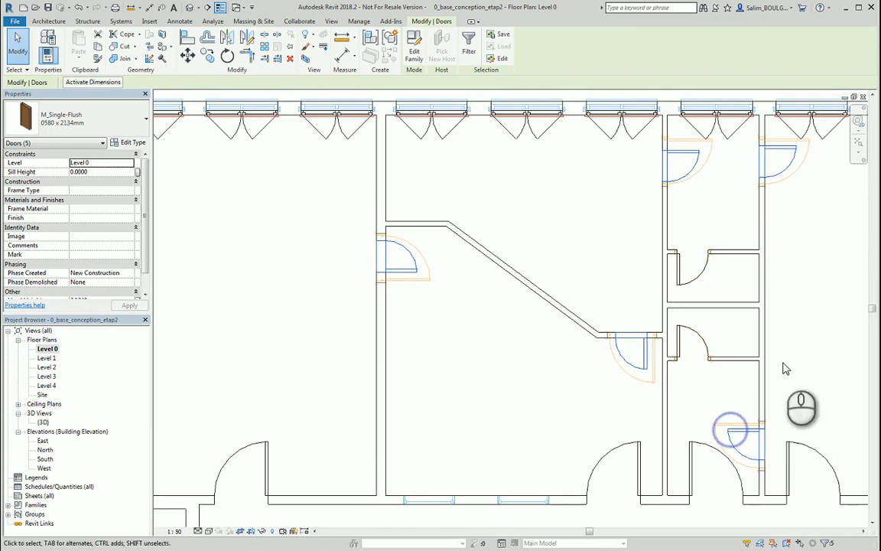
pyautogui.scroll(-3, 784, 365)
pyautogui.moveTo(786, 361); pyautogui.dragTo(557, 296, button='middle')
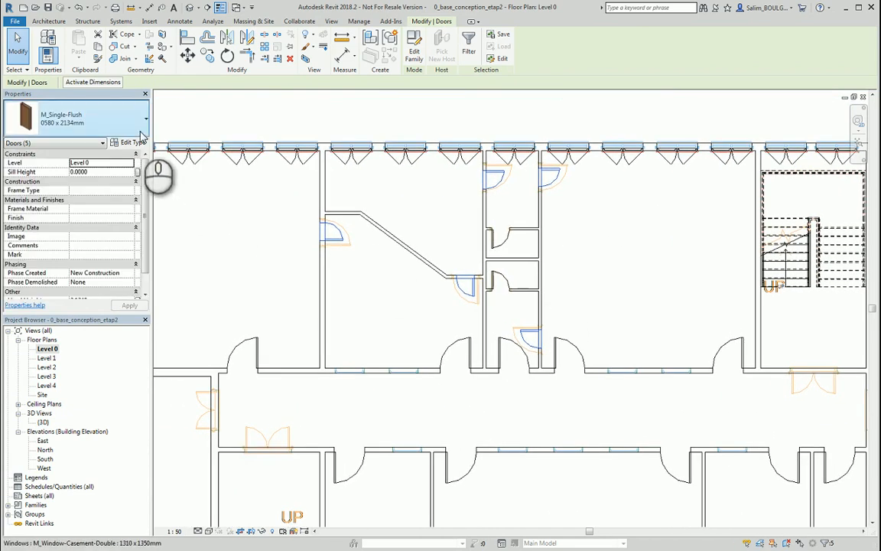
pyautogui.click(128, 128)
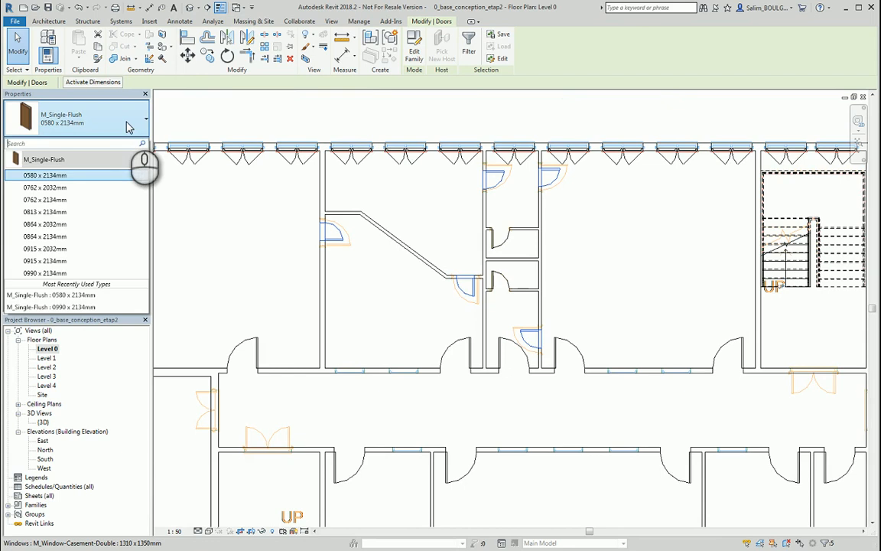
pyautogui.click(63, 274)
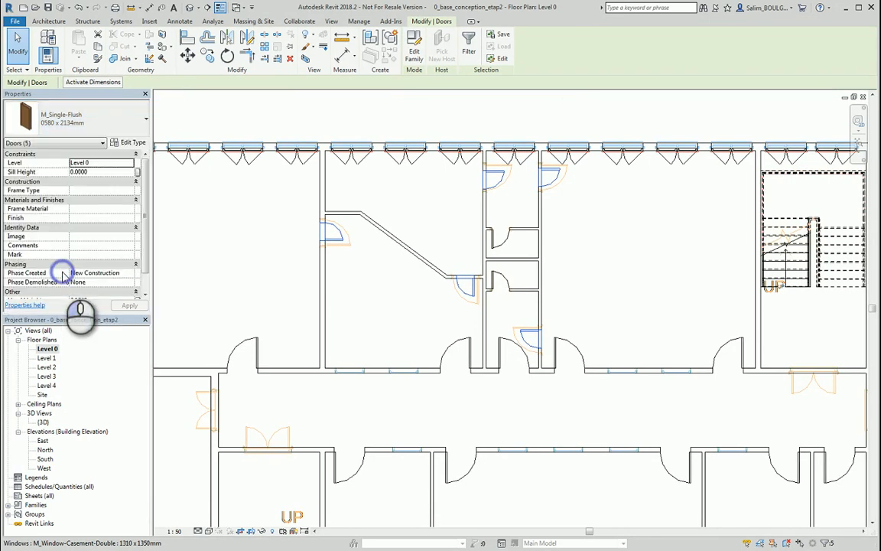
# Step: Compare the size of the five changed doors with their DWG door symbols
pyautogui.scroll(2, 335, 238)
pyautogui.scroll(5, 334, 238)
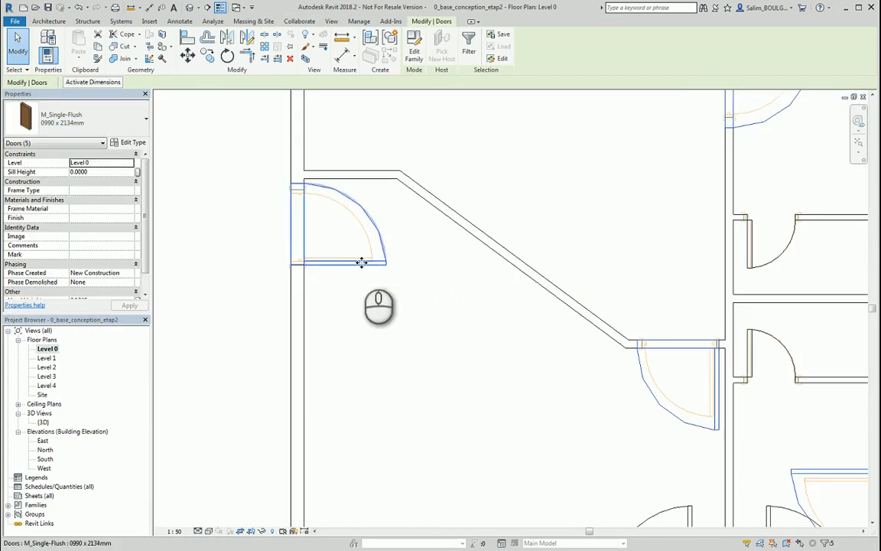
pyautogui.scroll(-3, 411, 308)
pyautogui.moveTo(380, 303); pyautogui.dragTo(441, 357, button='middle')
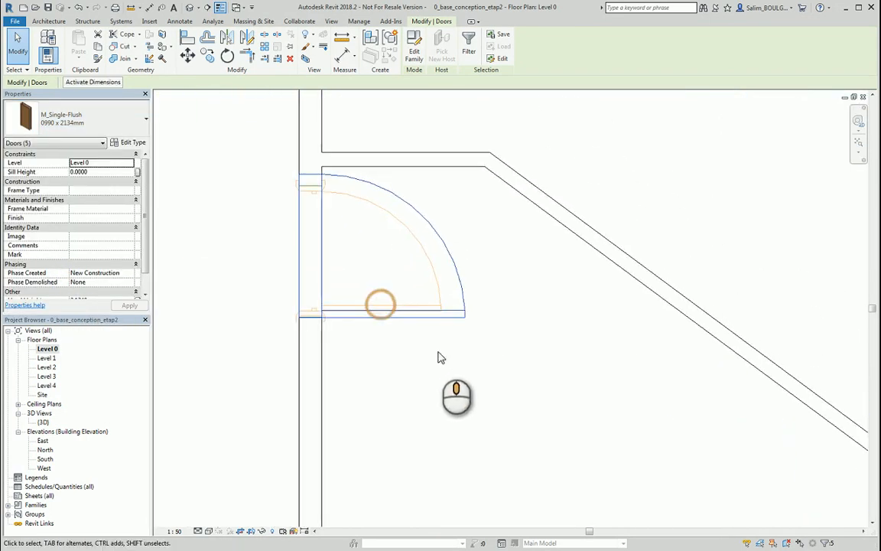
pyautogui.click(412, 307)
pyautogui.scroll(2, 365, 218)
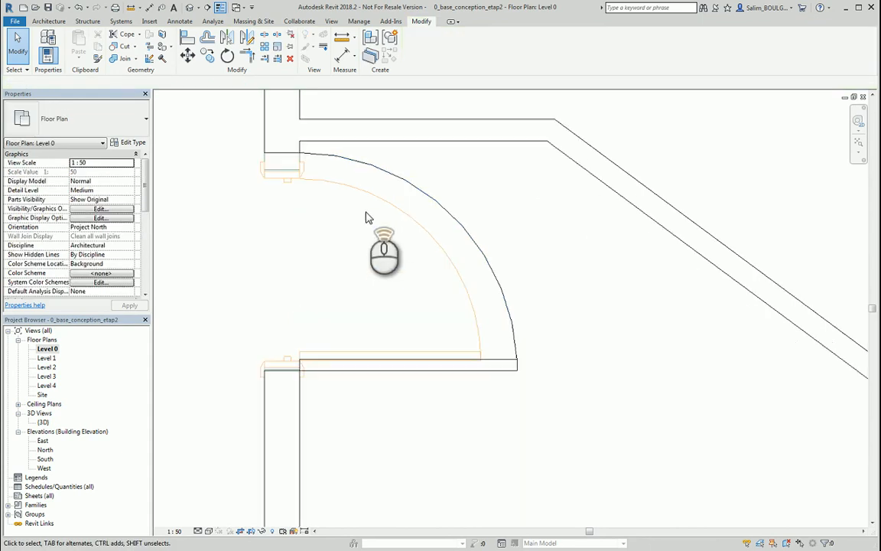
pyautogui.scroll(-1, 368, 230)
pyautogui.scroll(-7, 444, 311)
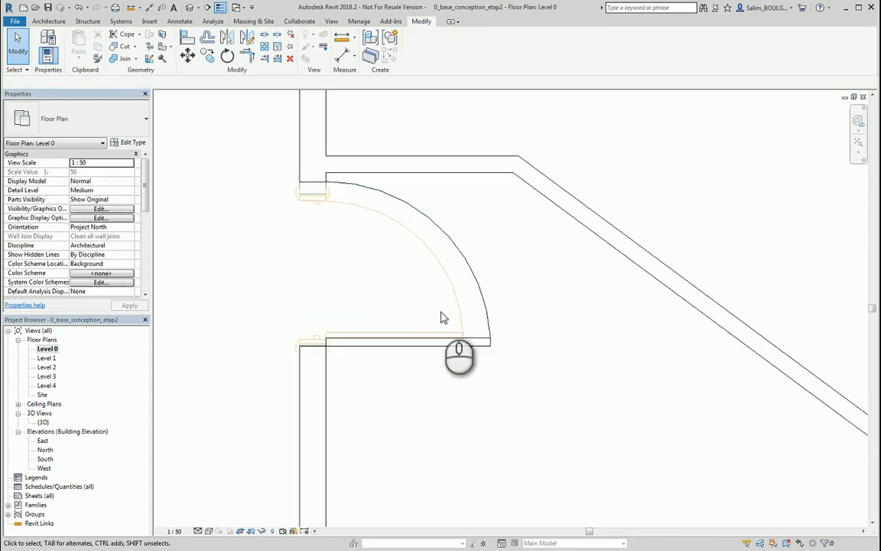
pyautogui.scroll(-3, 570, 307)
pyautogui.moveTo(597, 301); pyautogui.dragTo(408, 271, button='middle')
pyautogui.scroll(1, 623, 167)
pyautogui.scroll(2, 622, 172)
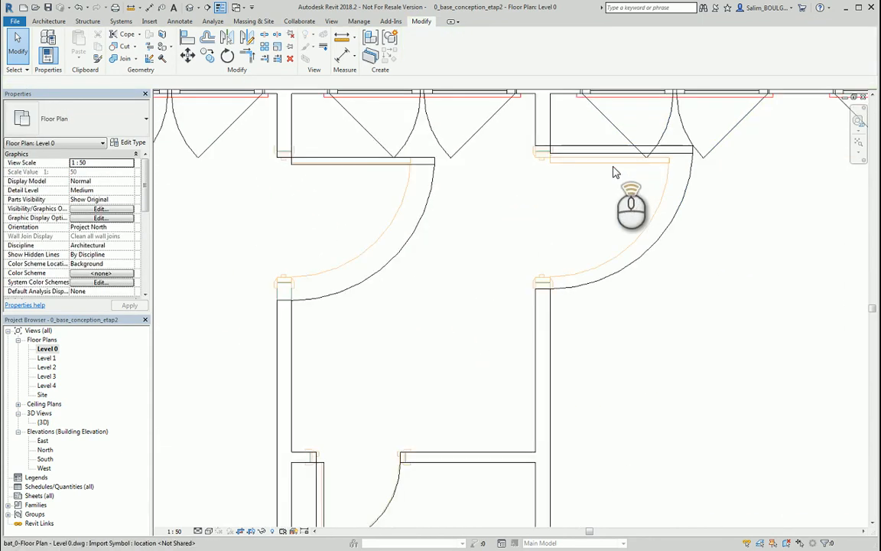
pyautogui.scroll(-3, 605, 220)
pyautogui.scroll(-2, 585, 261)
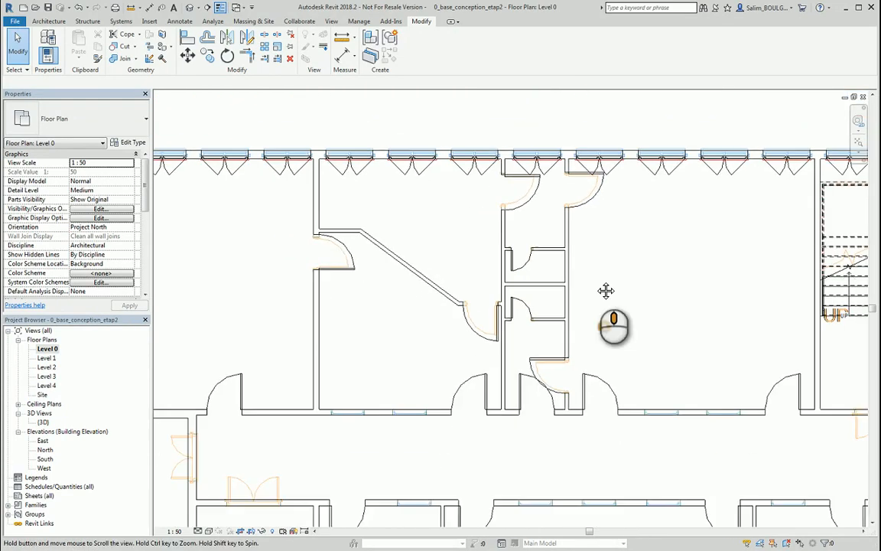
pyautogui.moveTo(325, 289); pyautogui.dragTo(348, 304, button='middle')
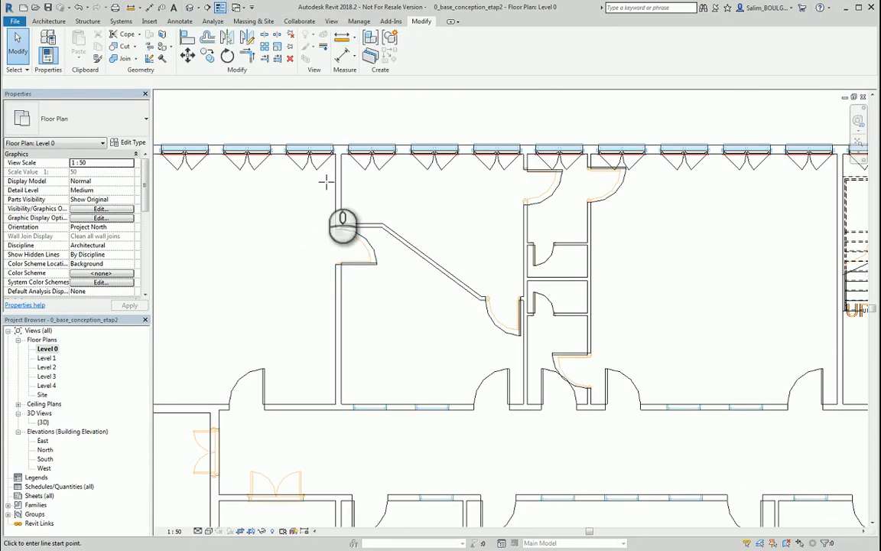
# Step: Measure the DWG door opening between its jambs in the vertical wall west of the diagonal wall
pyautogui.scroll(10, 326, 182)
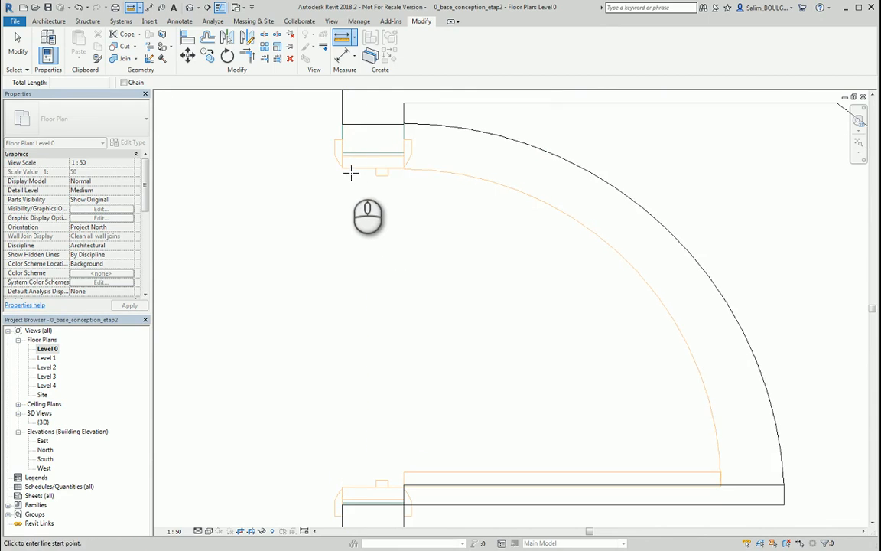
pyautogui.click(346, 172)
pyautogui.scroll(-5, 351, 173)
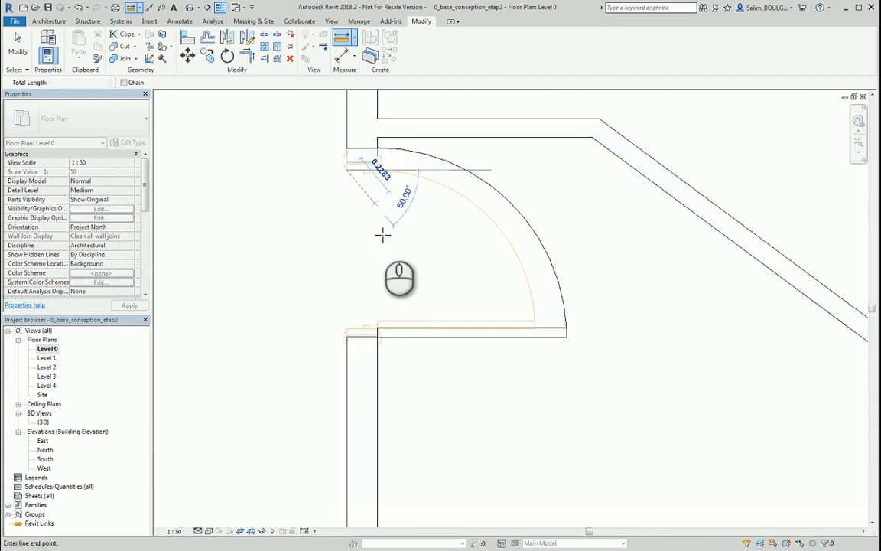
pyautogui.scroll(3, 363, 290)
pyautogui.scroll(3, 344, 335)
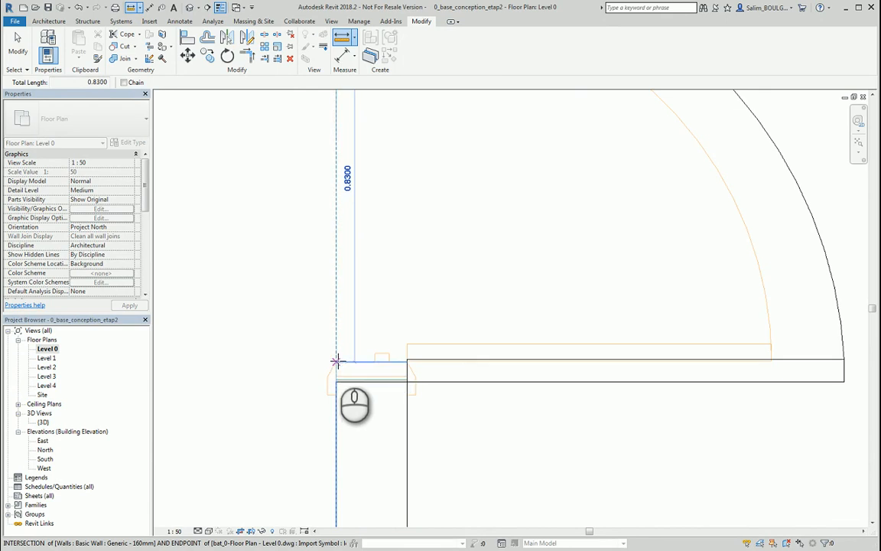
pyautogui.scroll(2, 337, 361)
pyautogui.press('Escape')
pyautogui.press('Escape')
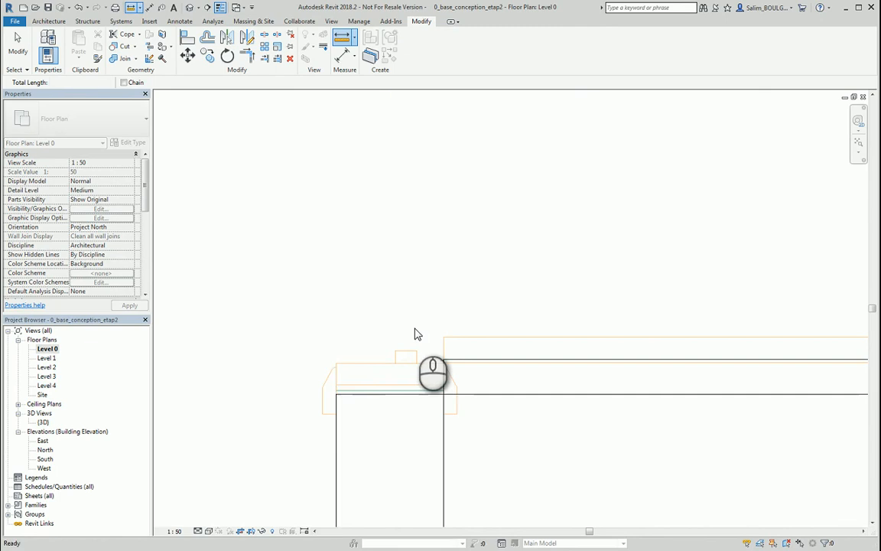
# Step: Duplicate the type of the door west of the diagonal wall as 0830 x 2134mm and set its width to 0.83
pyautogui.scroll(-5, 415, 333)
pyautogui.moveTo(426, 296); pyautogui.dragTo(419, 324, button='middle')
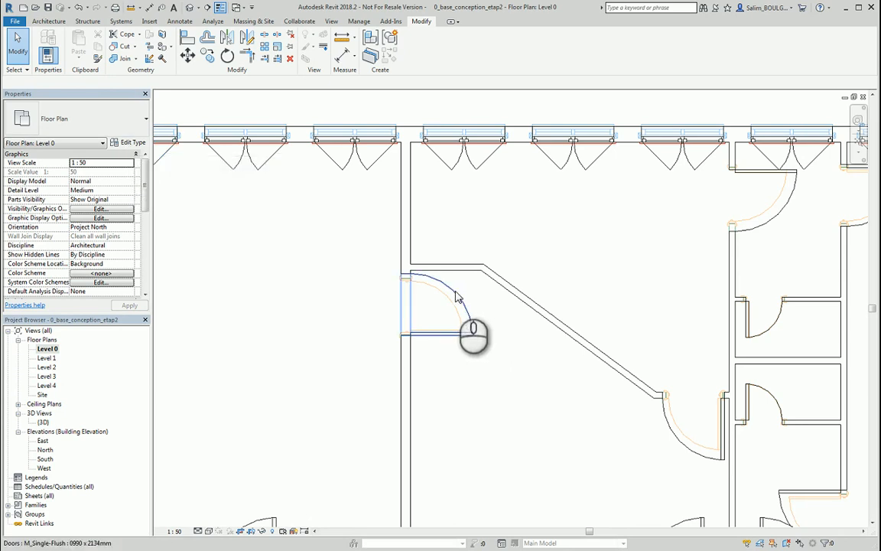
pyautogui.click(456, 297)
pyautogui.click(132, 142)
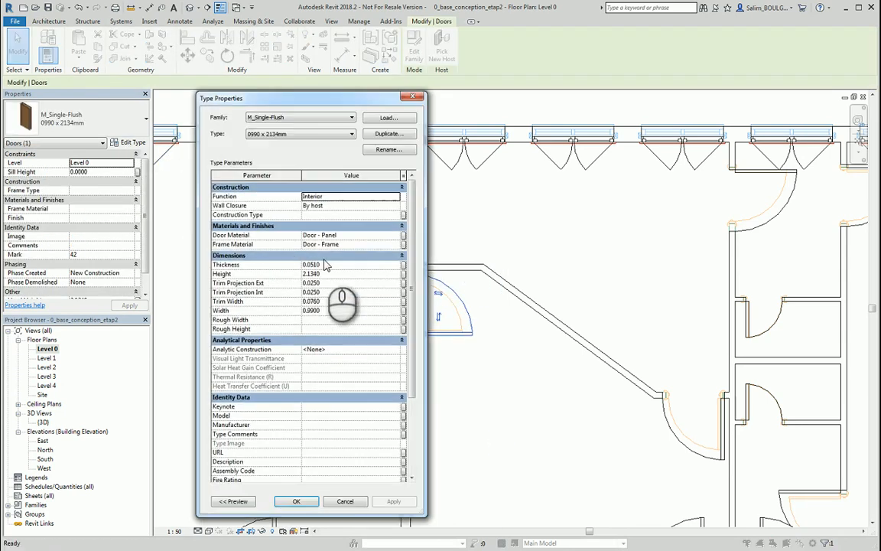
pyautogui.click(390, 134)
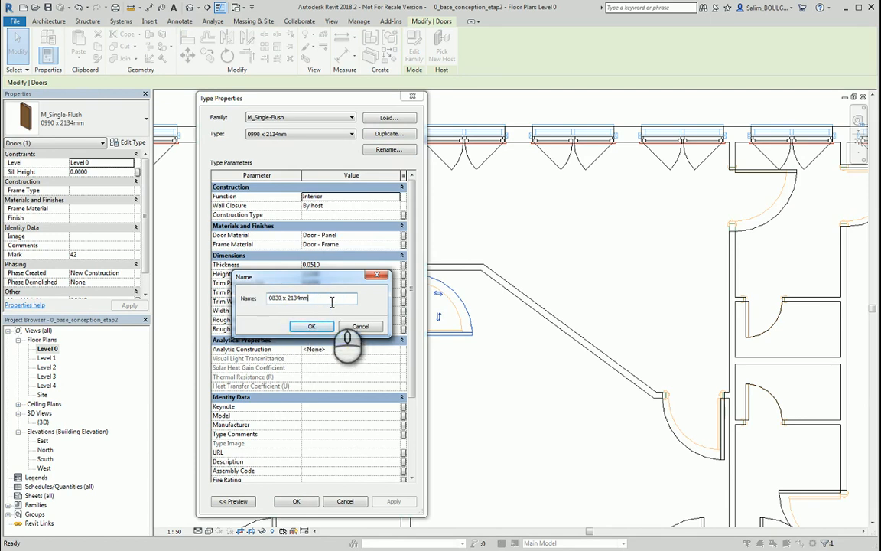
pyautogui.click(327, 327)
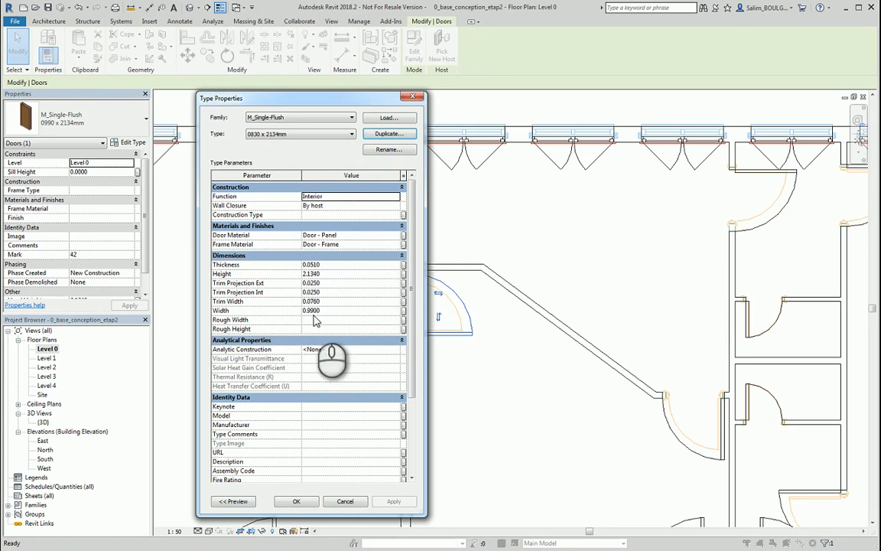
pyautogui.moveTo(306, 310); pyautogui.dragTo(440, 320)
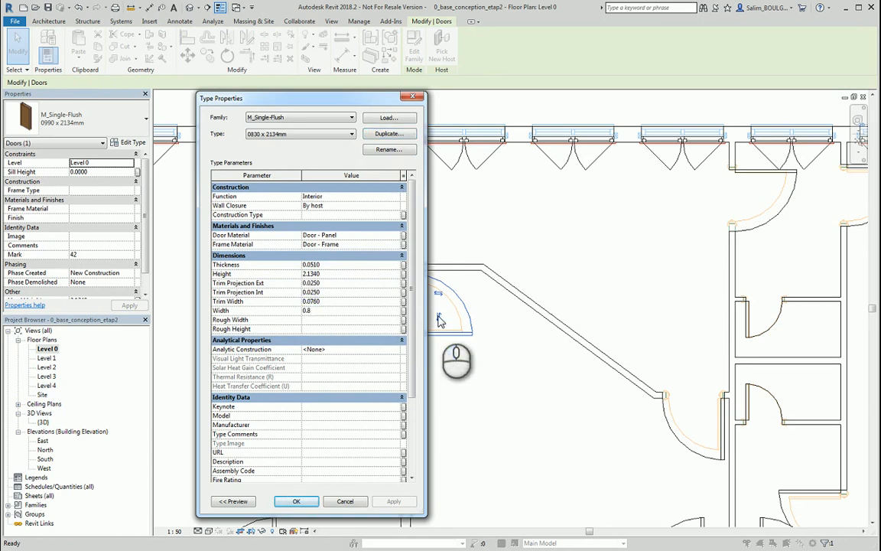
pyautogui.click(297, 502)
# Step: Align the door in the vertical wall west of the diagonal wall to its DWG leaf line
pyautogui.scroll(5, 425, 338)
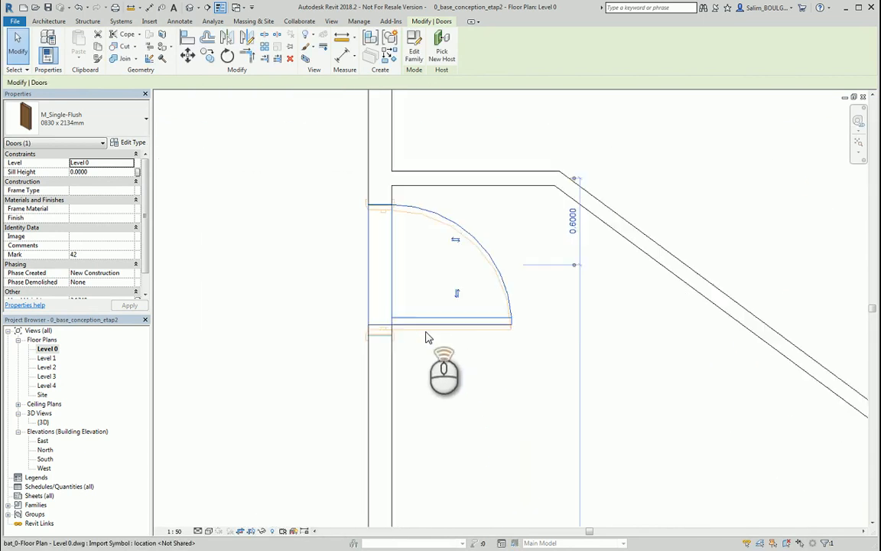
pyautogui.scroll(1, 429, 338)
pyautogui.press('Escape')
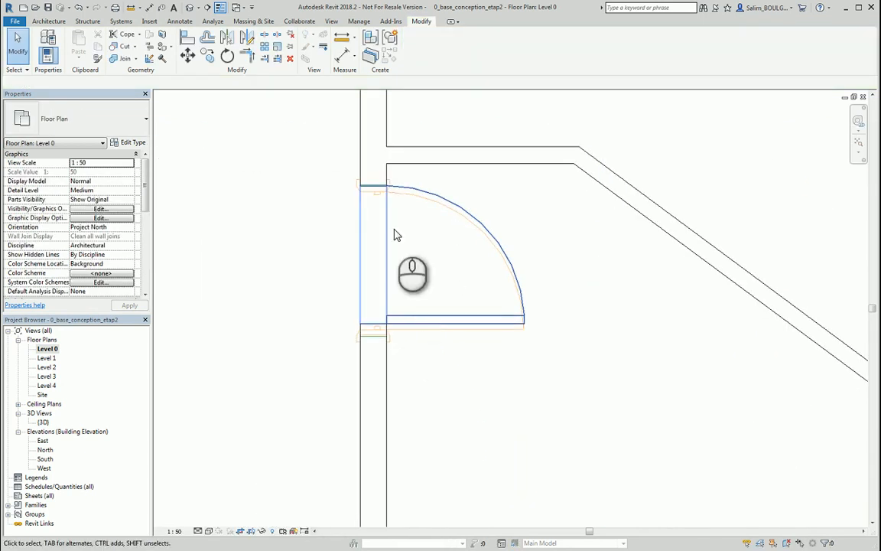
pyautogui.click(187, 38)
pyautogui.scroll(5, 391, 352)
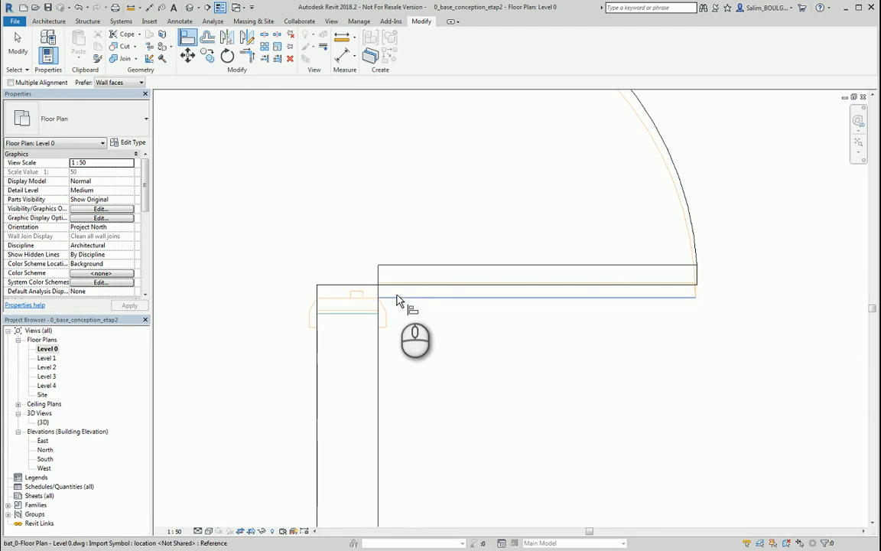
pyautogui.click(396, 294)
pyautogui.scroll(-4, 395, 302)
pyautogui.scroll(5, 397, 161)
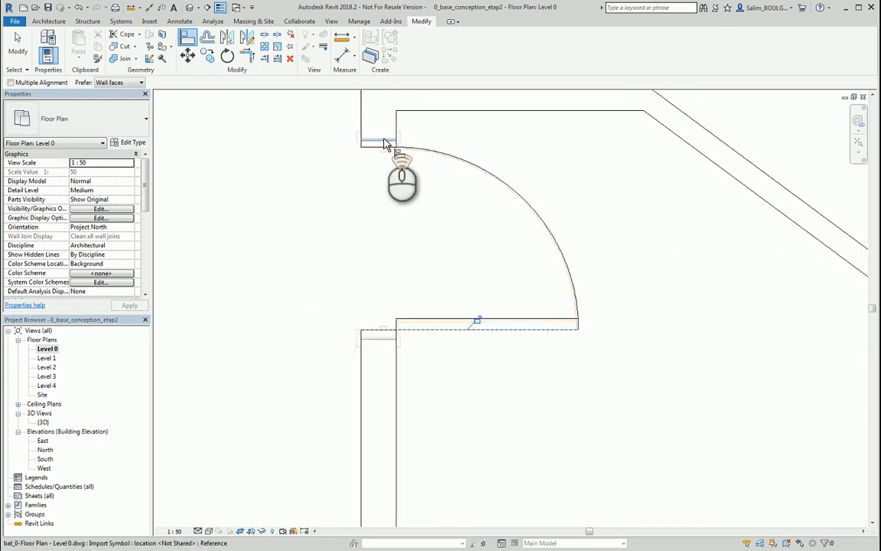
pyautogui.scroll(-5, 407, 168)
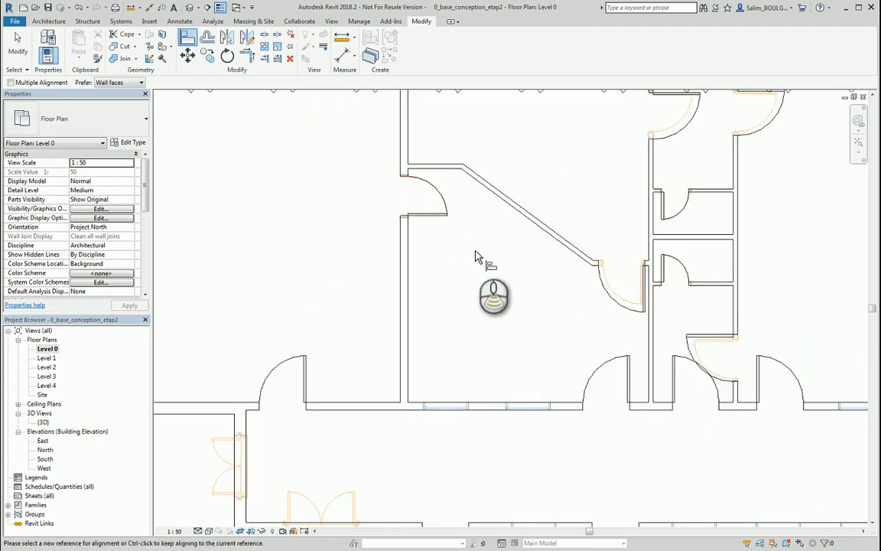
pyautogui.scroll(-6, 473, 259)
pyautogui.press('Escape')
pyautogui.press('Escape')
# Step: Change the two northern doors, the door at the diagonal wall's east end and the small-room door near the corridor to type 0830 x 2134mm
pyautogui.scroll(6, 528, 237)
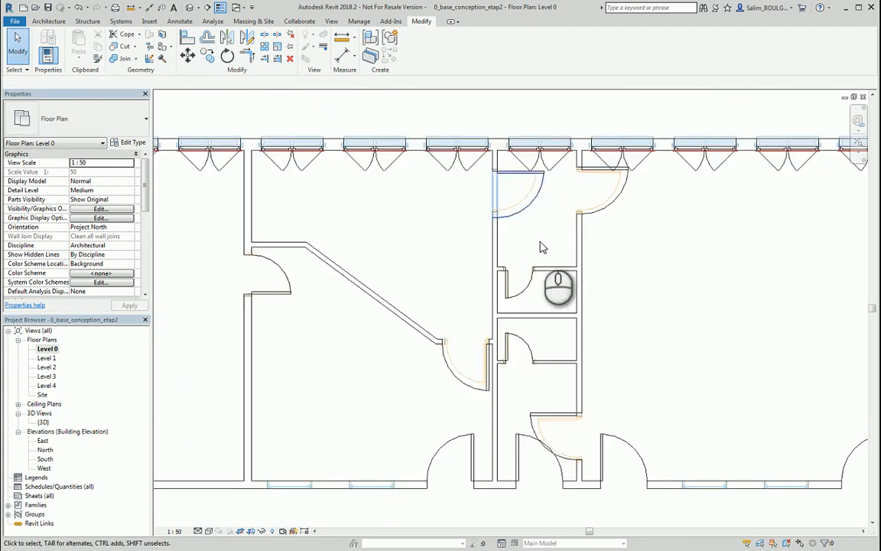
pyautogui.scroll(2, 540, 247)
pyautogui.click(504, 261)
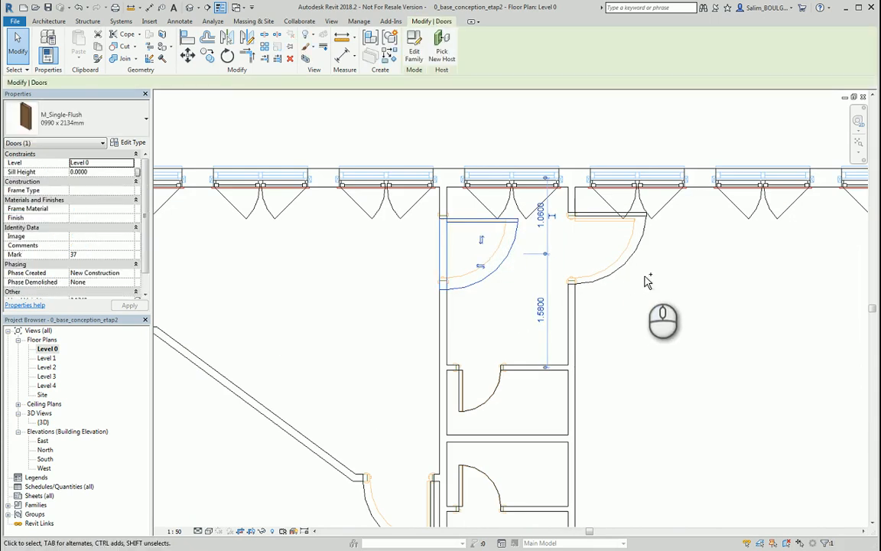
pyautogui.keyDown('ctrl'); pyautogui.click(633, 261); pyautogui.keyUp('ctrl')
pyautogui.scroll(-4, 624, 375)
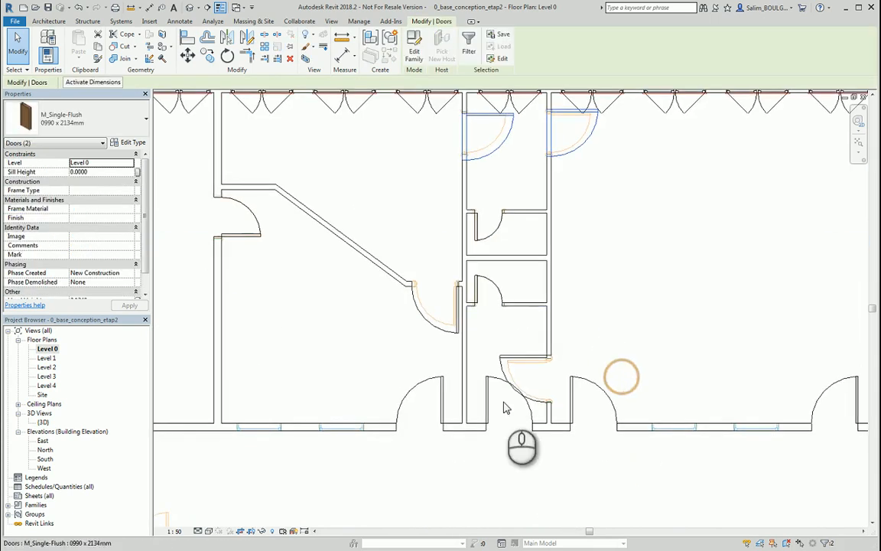
pyautogui.scroll(4, 516, 374)
pyautogui.scroll(1, 520, 364)
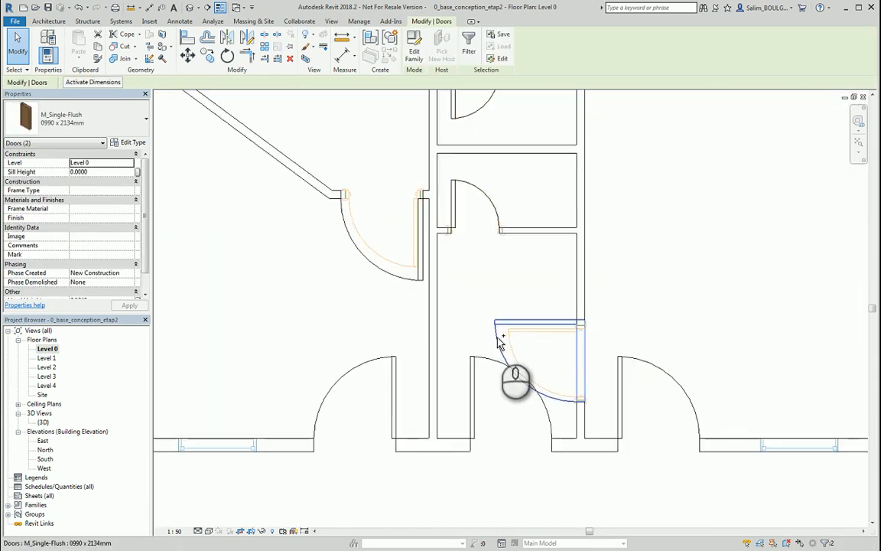
pyautogui.keyDown('ctrl'); pyautogui.click(387, 274); pyautogui.keyUp('ctrl')
pyautogui.scroll(-3, 438, 331)
pyautogui.scroll(1, 533, 341)
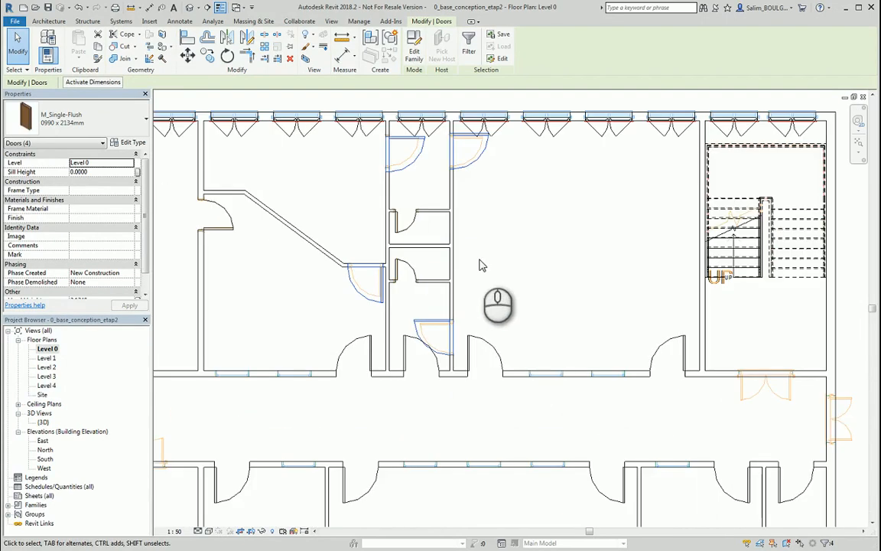
pyautogui.moveTo(620, 330); pyautogui.dragTo(685, 339, button='middle')
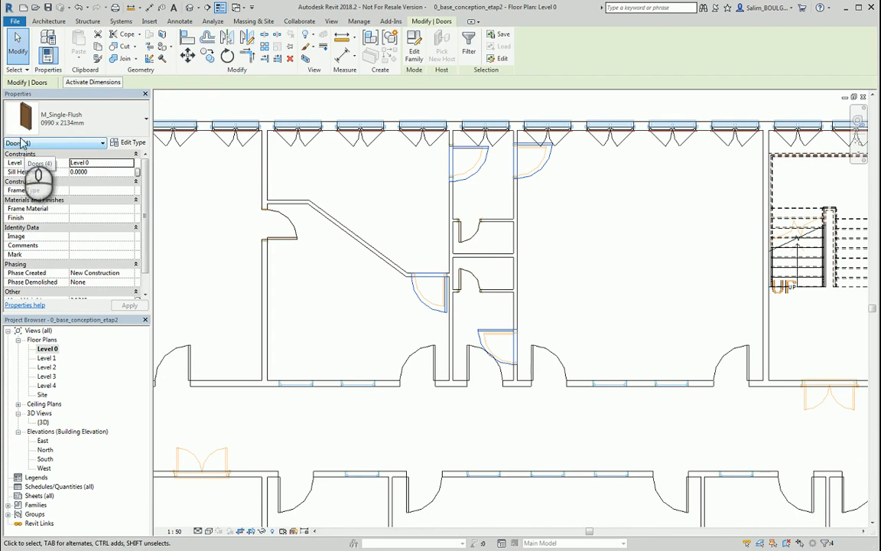
pyautogui.click(105, 121)
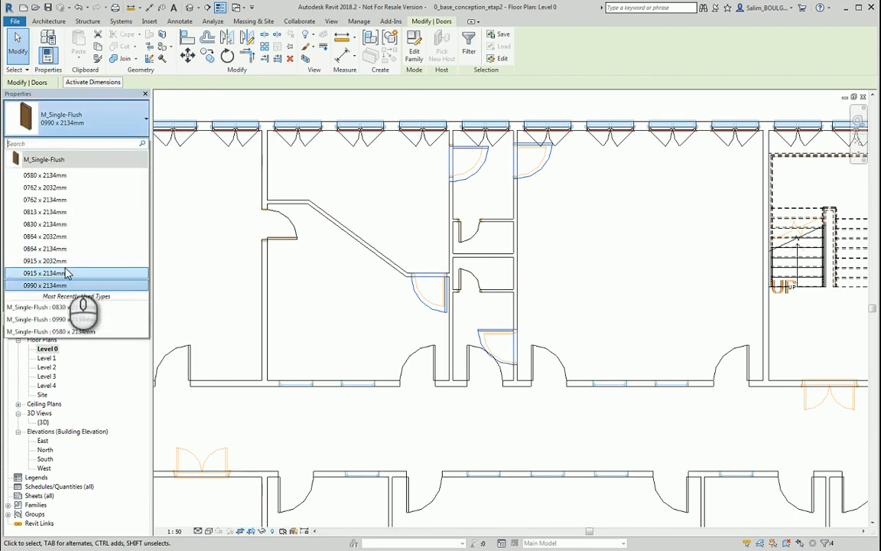
pyautogui.click(61, 224)
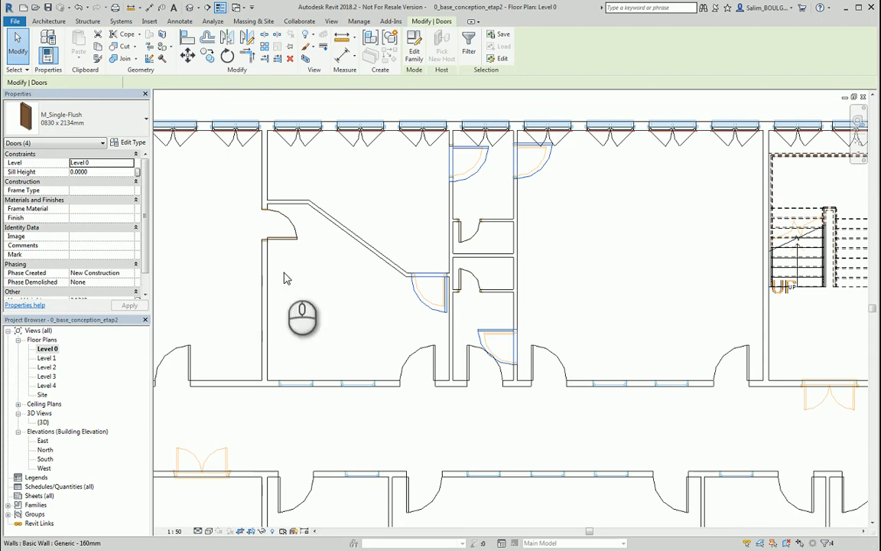
# Step: Align the door at the diagonal wall's east end to its DWG leaf line
pyautogui.scroll(2, 505, 343)
pyautogui.scroll(2, 510, 342)
pyautogui.click(593, 348)
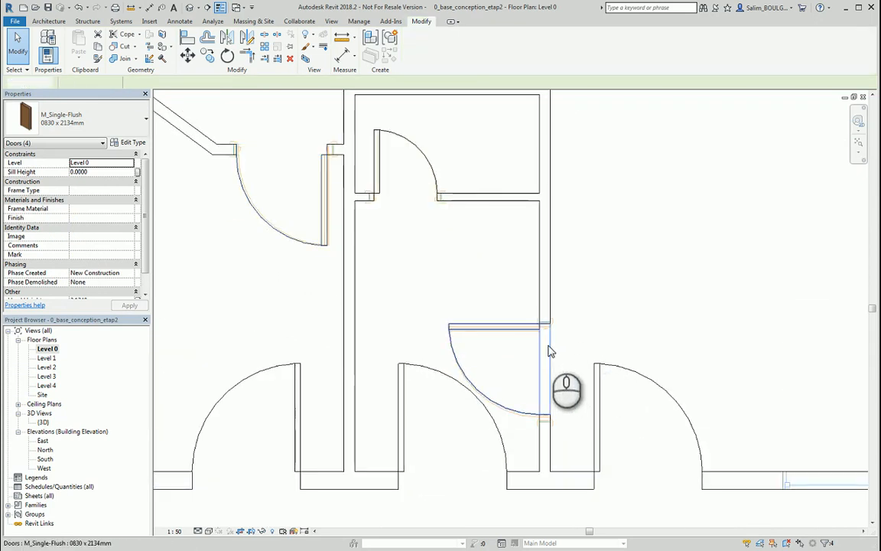
pyautogui.scroll(2, 546, 345)
pyautogui.scroll(-3, 329, 224)
pyautogui.moveTo(176, 114); pyautogui.dragTo(318, 218, button='middle')
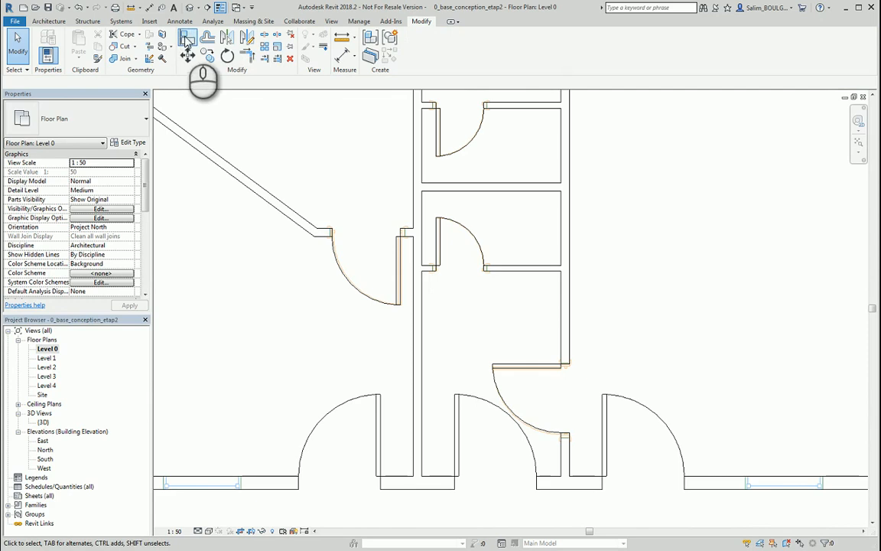
pyautogui.click(187, 39)
pyautogui.scroll(5, 403, 256)
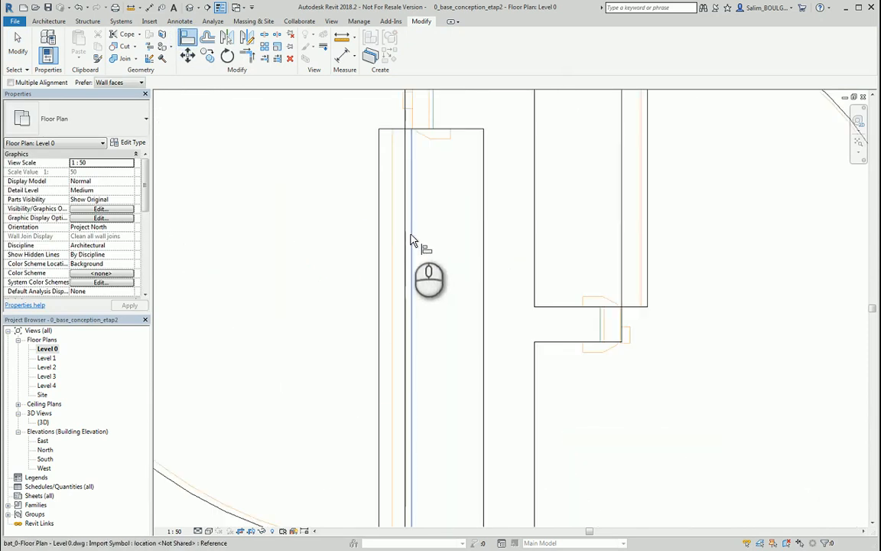
pyautogui.click(403, 235)
pyautogui.scroll(-8, 399, 208)
pyautogui.moveTo(504, 373); pyautogui.dragTo(407, 253, button='middle')
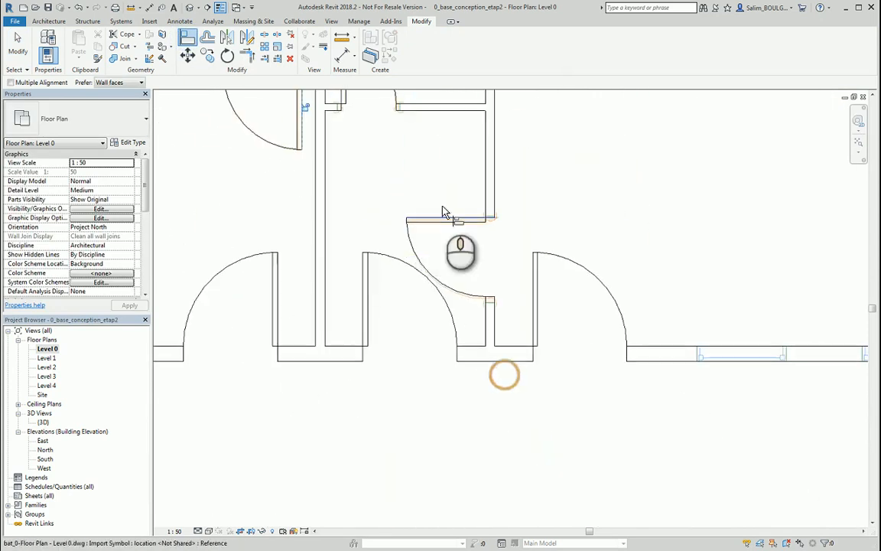
# Step: Align the door in the small rooms' east wall, near the corridor, to its DWG leaf line
pyautogui.scroll(4, 453, 220)
pyautogui.scroll(2, 470, 241)
pyautogui.click(524, 211)
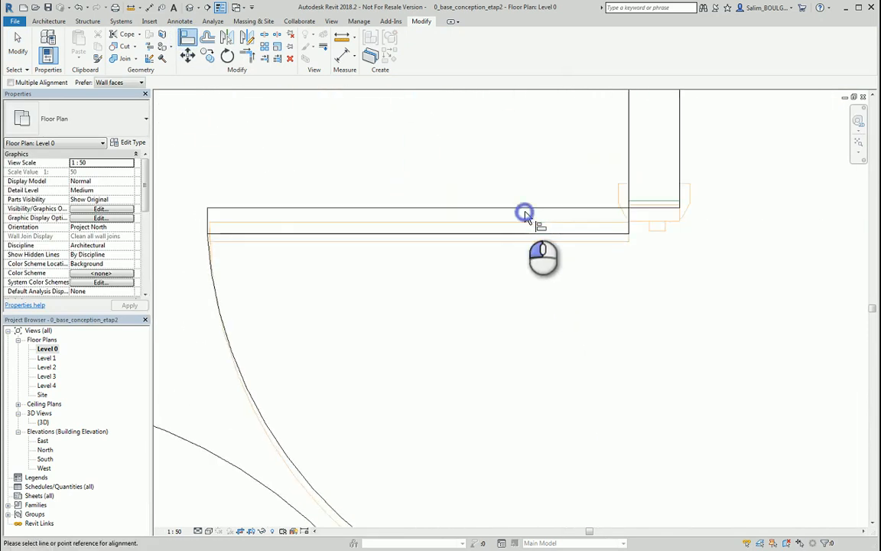
pyautogui.click(519, 186)
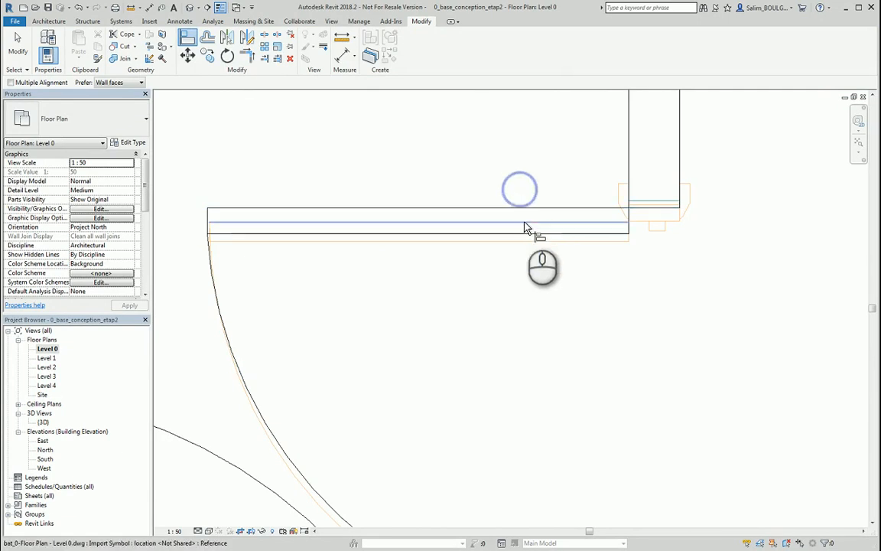
pyautogui.click(522, 215)
pyautogui.scroll(-6, 521, 252)
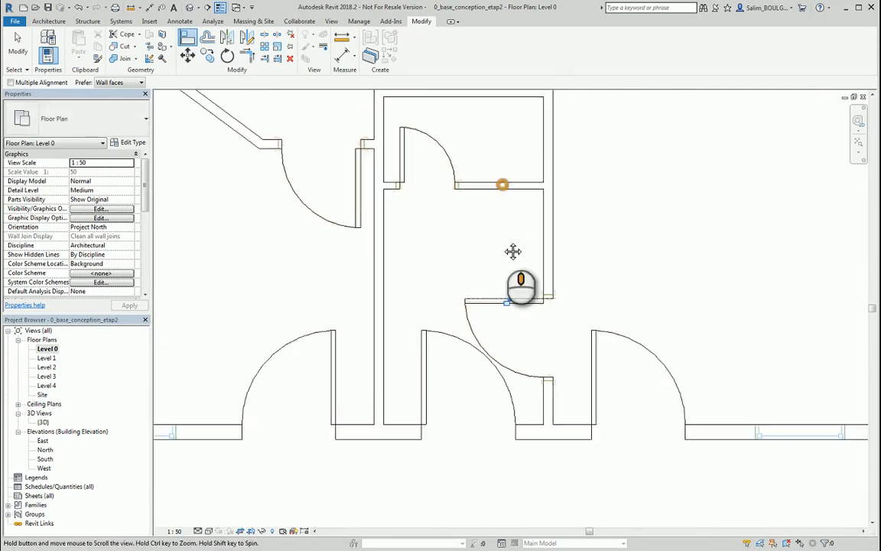
# Step: Align the western of the two northern doors below the window row to its DWG leaf line
pyautogui.scroll(5, 459, 221)
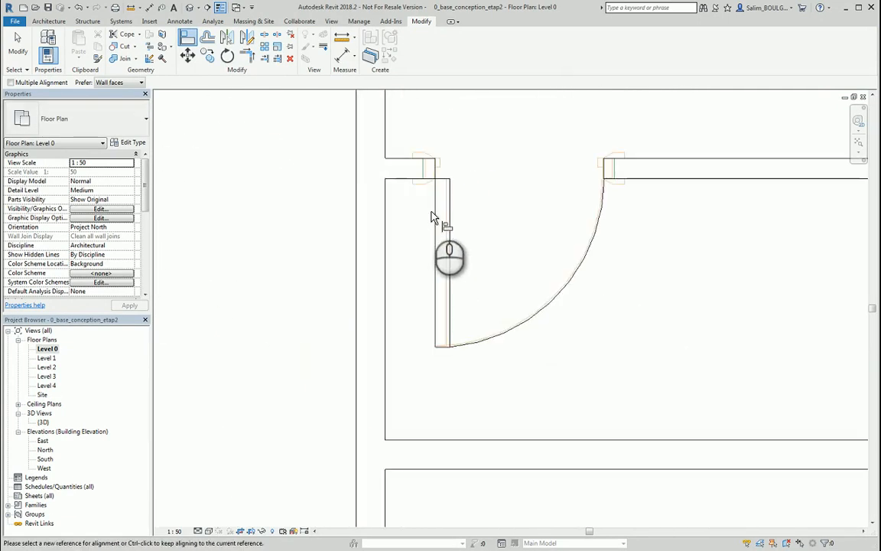
pyautogui.scroll(-6, 449, 212)
pyautogui.scroll(-2, 448, 208)
pyautogui.moveTo(468, 175); pyautogui.dragTo(481, 306, button='middle')
pyautogui.scroll(7, 466, 227)
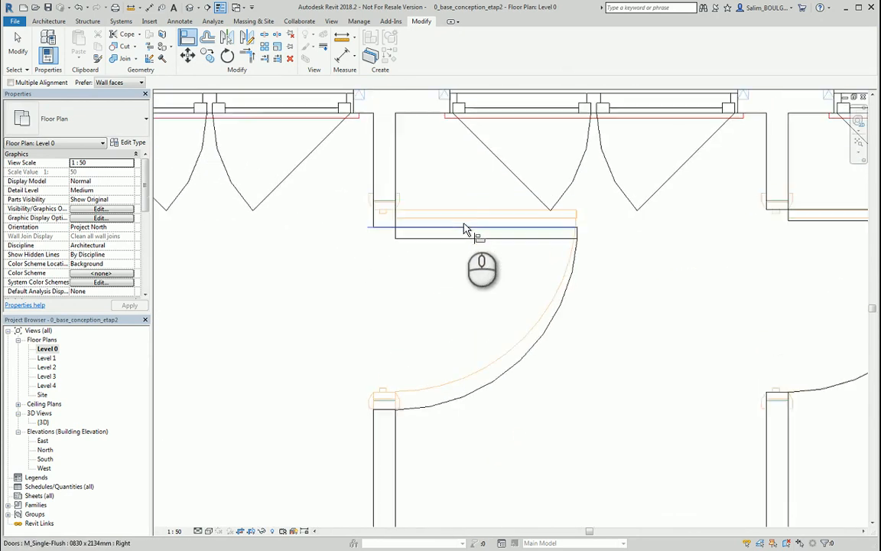
pyautogui.click(470, 210)
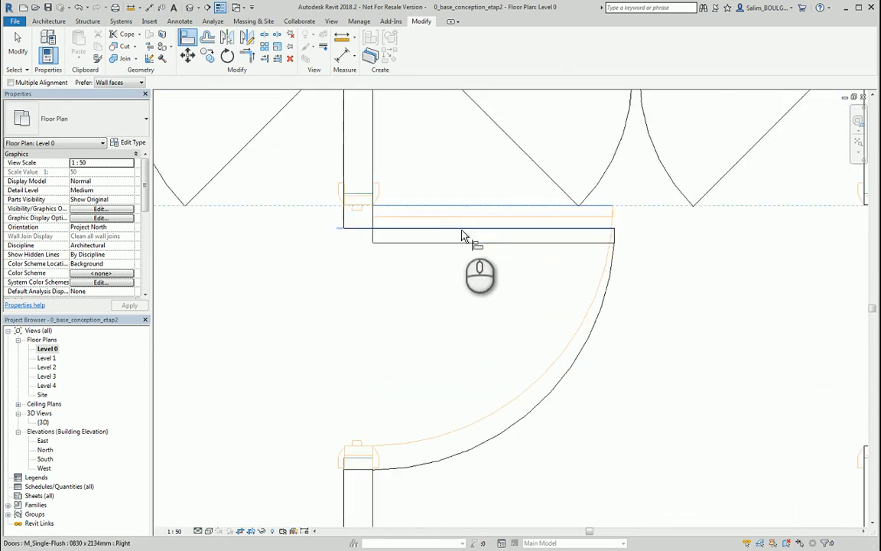
pyautogui.click(461, 230)
# Step: Align the eastern of the two northern doors below the window row to its DWG leaf line
pyautogui.scroll(-4, 600, 304)
pyautogui.scroll(9, 488, 255)
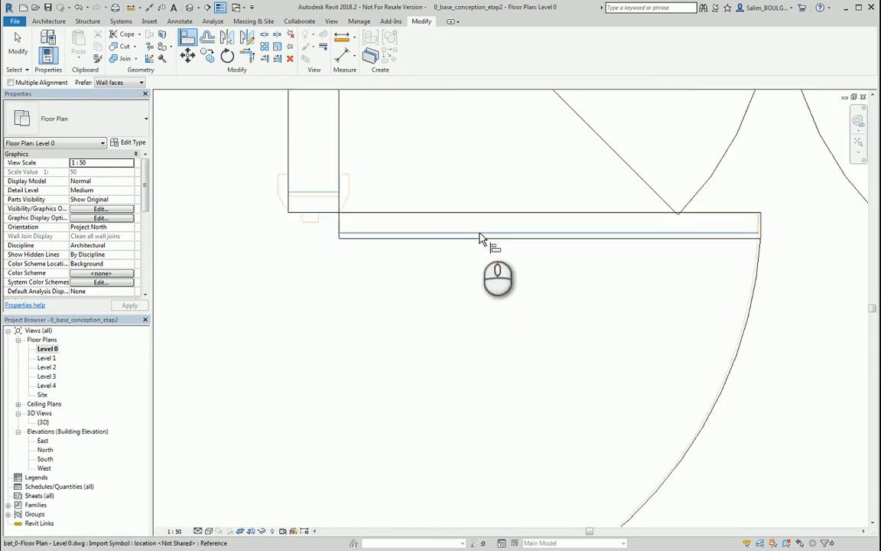
pyautogui.scroll(2, 475, 211)
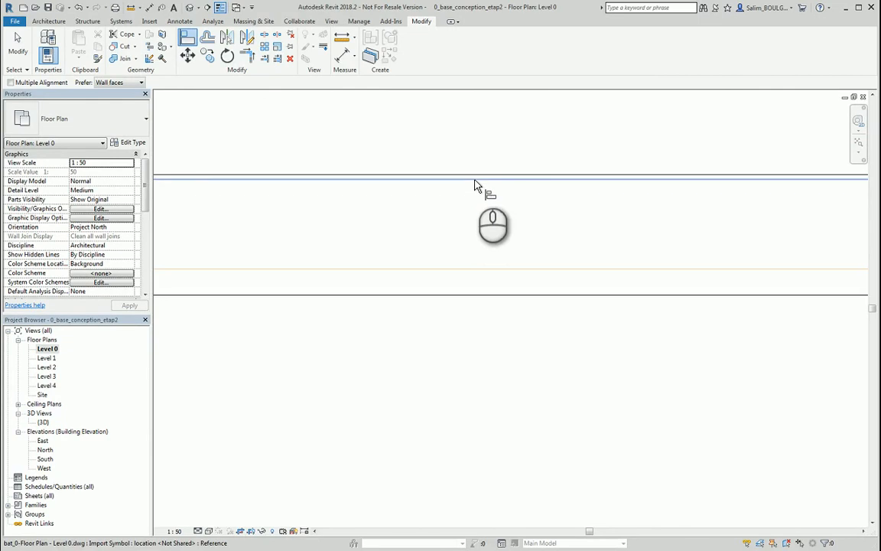
pyautogui.click(474, 180)
pyautogui.click(474, 175)
pyautogui.scroll(-4, 485, 239)
pyautogui.scroll(-7, 485, 252)
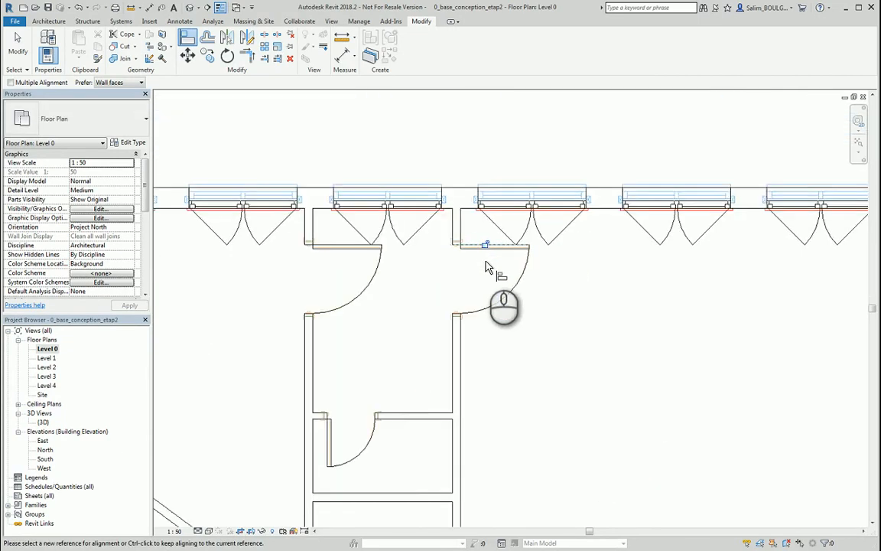
pyautogui.moveTo(511, 293); pyautogui.dragTo(534, 206, button='middle')
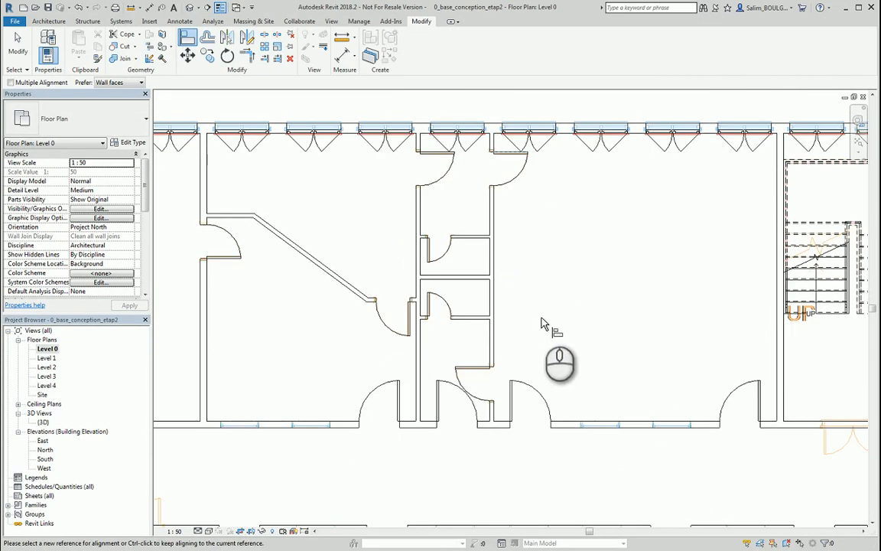
pyautogui.press('Escape')
# Step: Load the M_Door-Double-Flush_Panel door family from the Doors library folder with the type 1700 x 2000mm
pyautogui.scroll(-5, 535, 344)
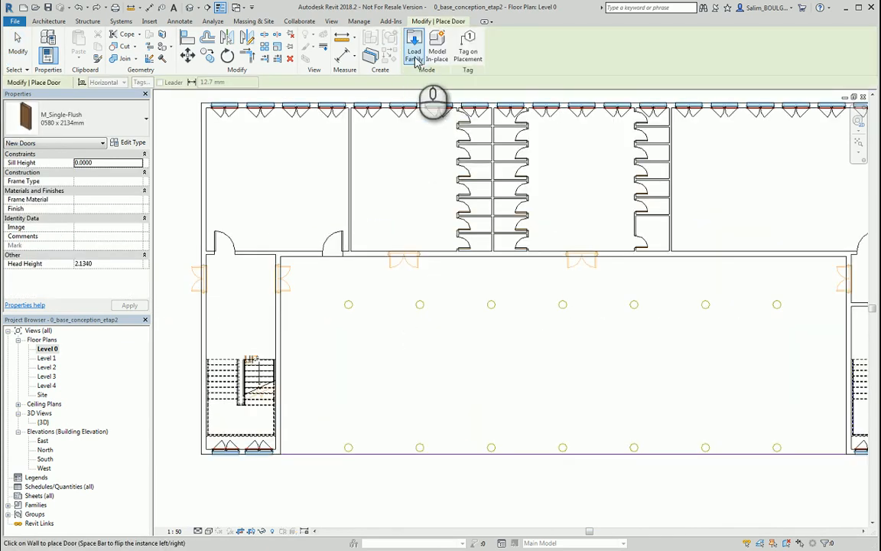
pyautogui.click(417, 65)
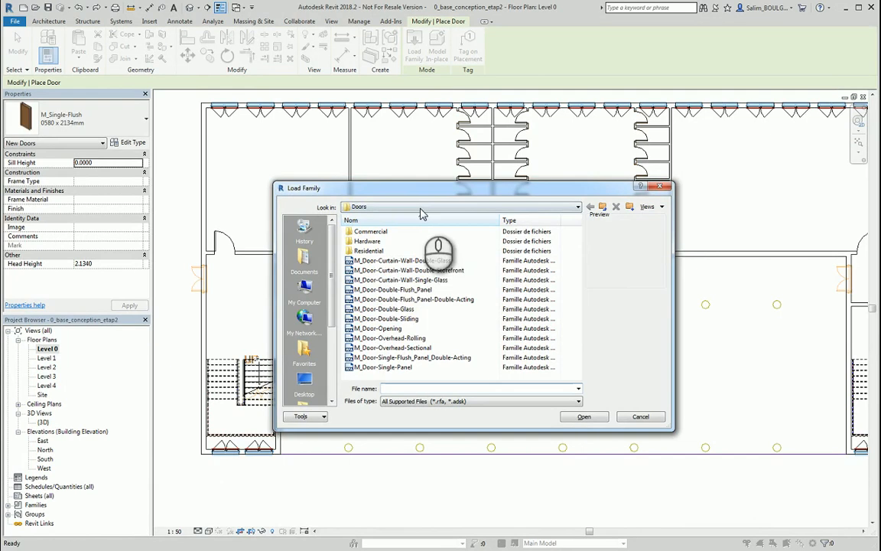
pyautogui.click(425, 206)
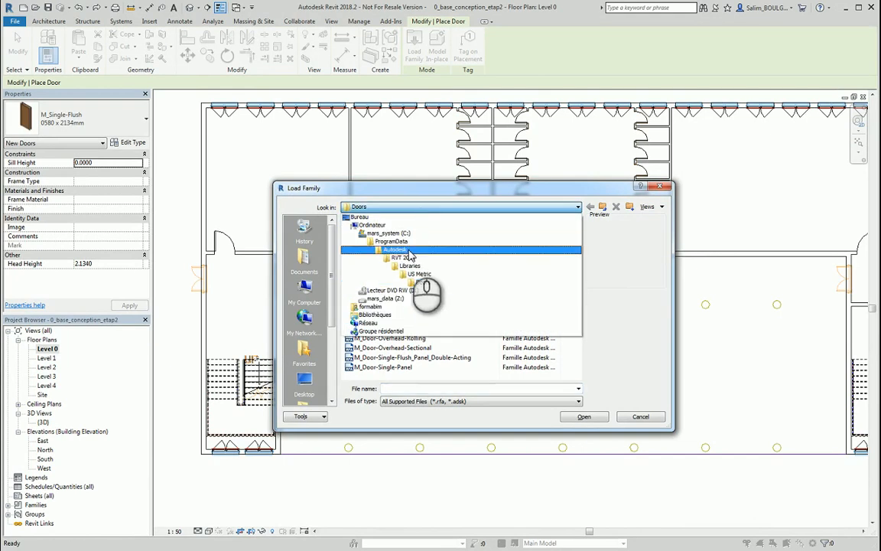
pyautogui.click(435, 282)
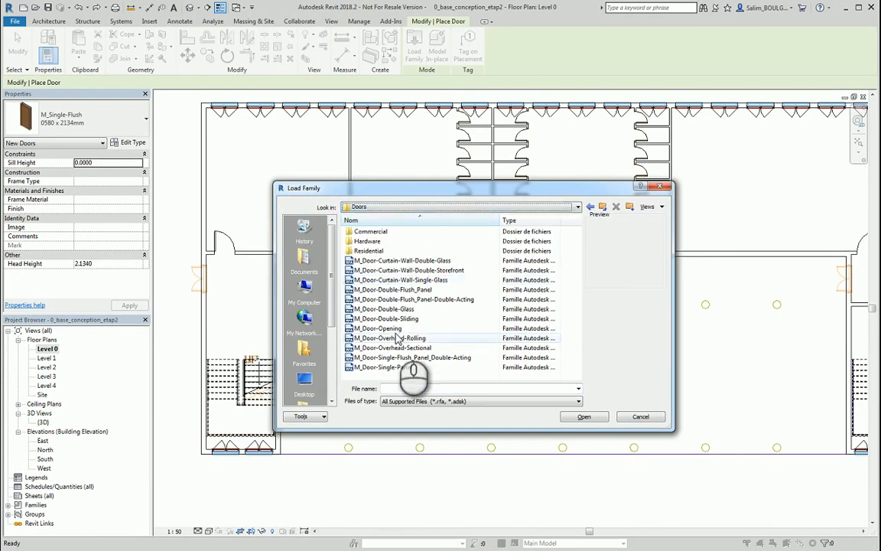
pyautogui.click(365, 291)
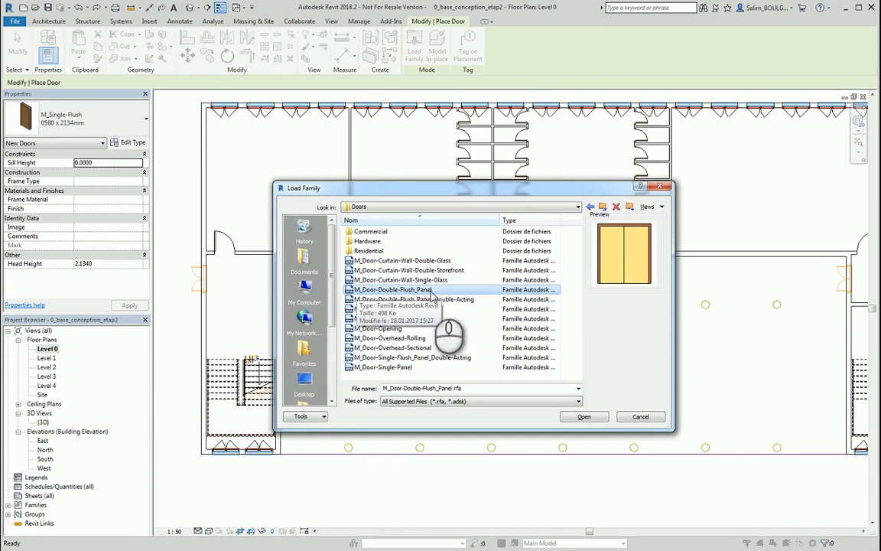
pyautogui.click(586, 417)
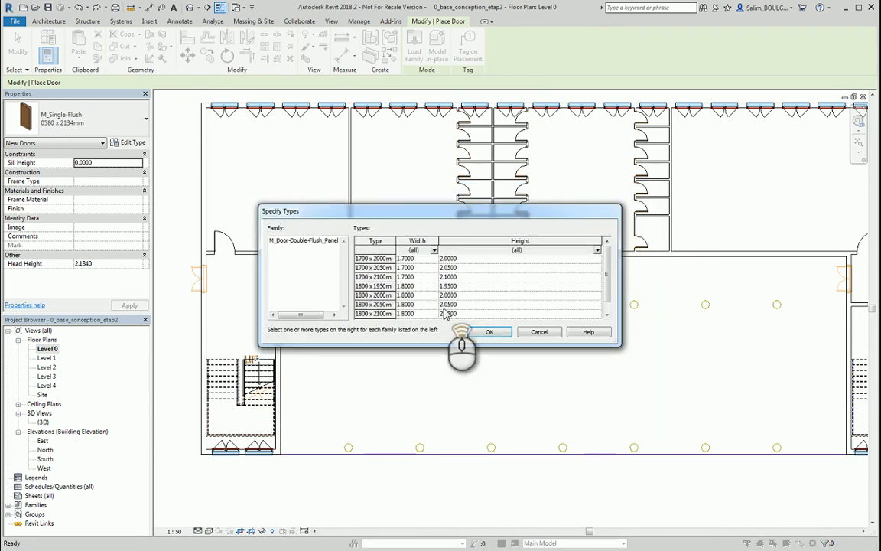
pyautogui.click(381, 259)
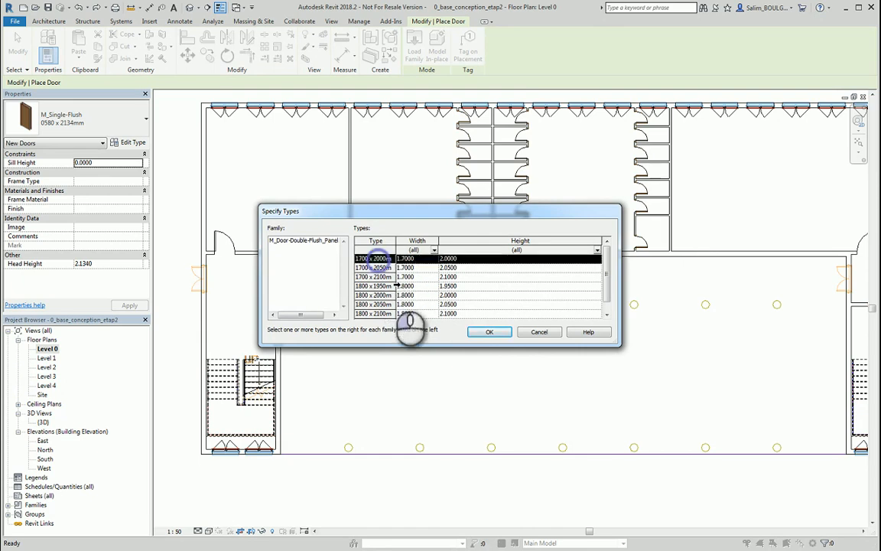
pyautogui.click(493, 332)
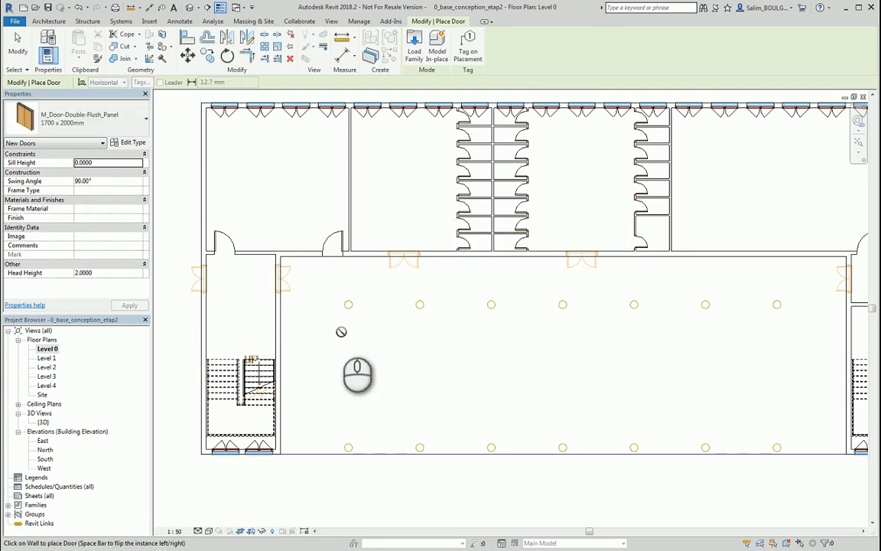
# Step: Place a 1700 x 2000mm double-flush door over the DWG double-door symbol in the west exterior wall, with its leaves swinging outward
pyautogui.click(127, 142)
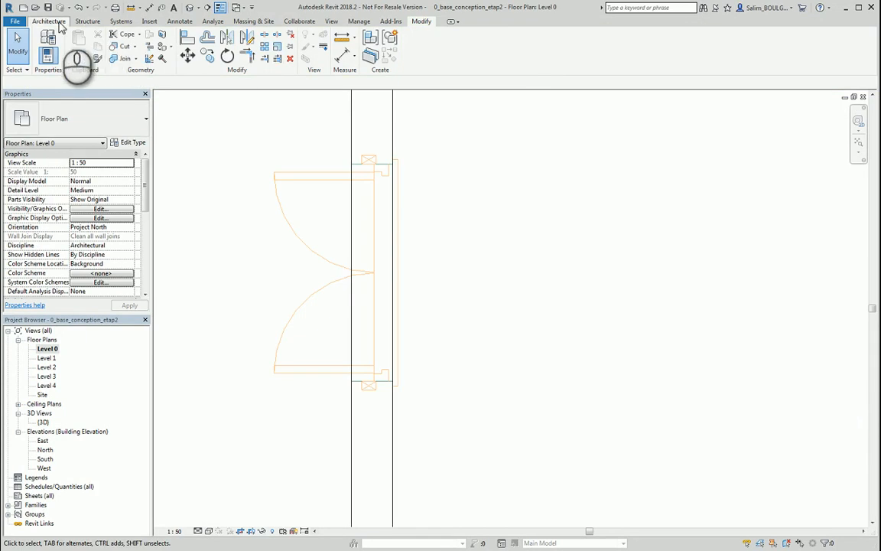
pyautogui.click(48, 21)
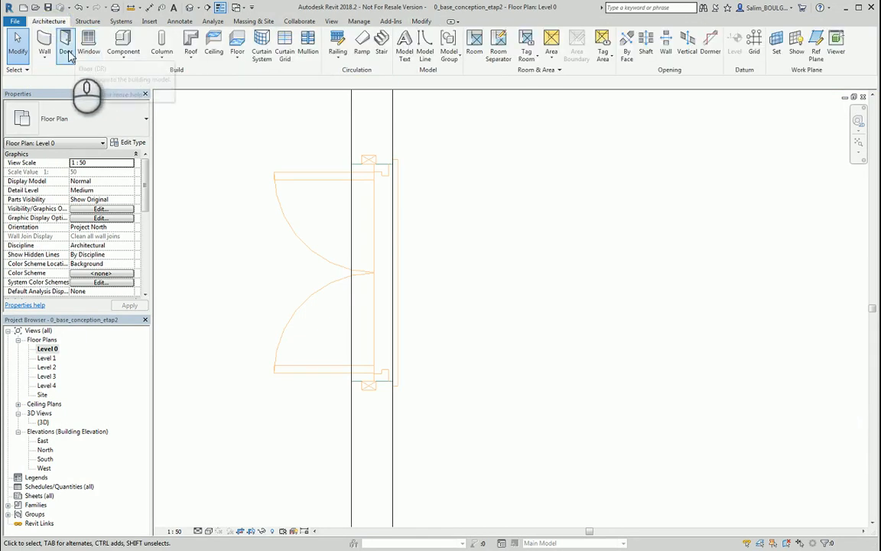
pyautogui.click(66, 44)
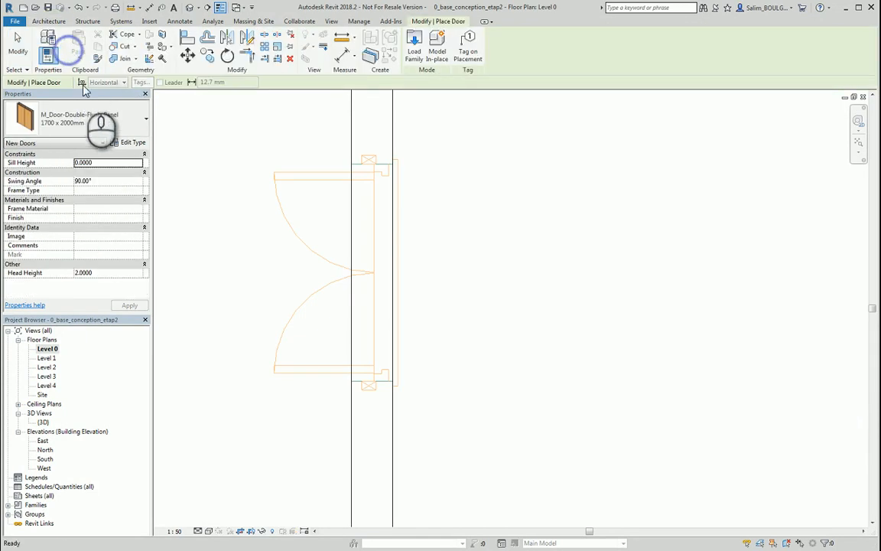
pyautogui.click(355, 274)
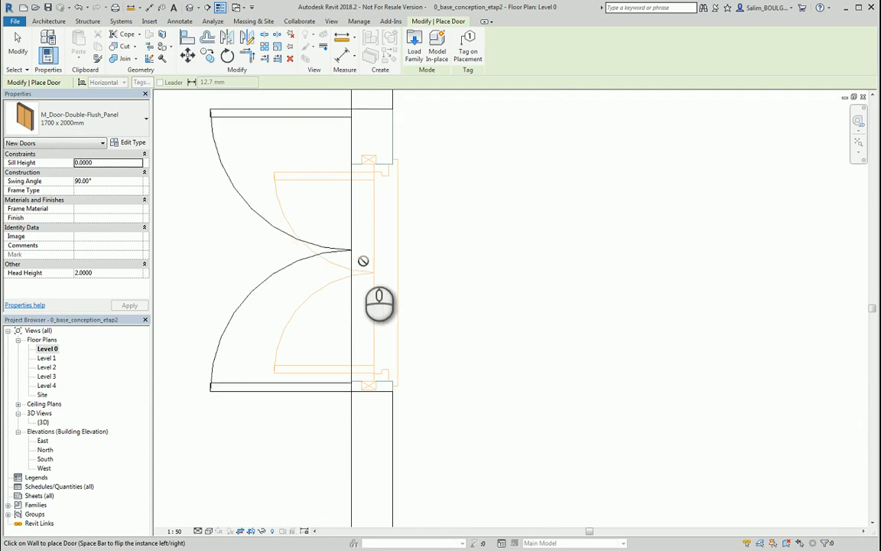
pyautogui.scroll(-2, 363, 261)
pyautogui.press('Escape')
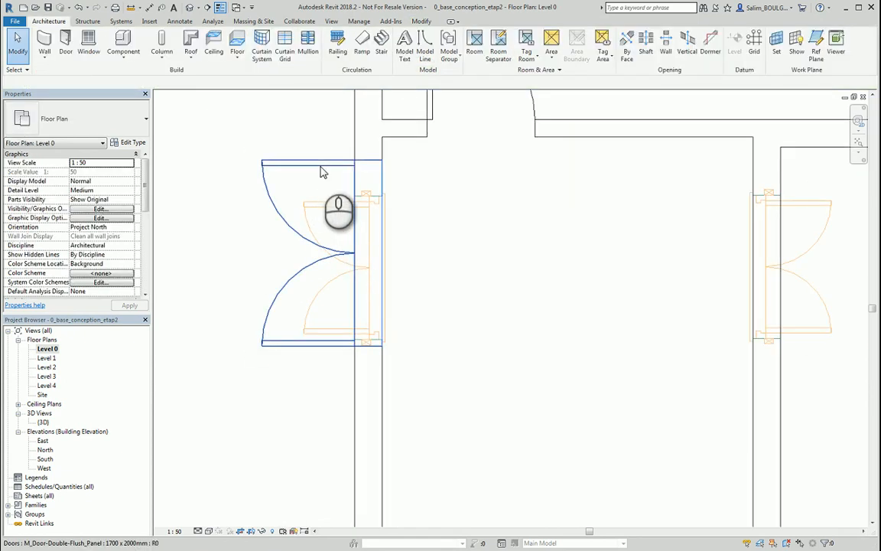
# Step: Measure the clear width of the double-flush door placed in the west exterior wall, between its two outer leaf ends
pyautogui.click(322, 170)
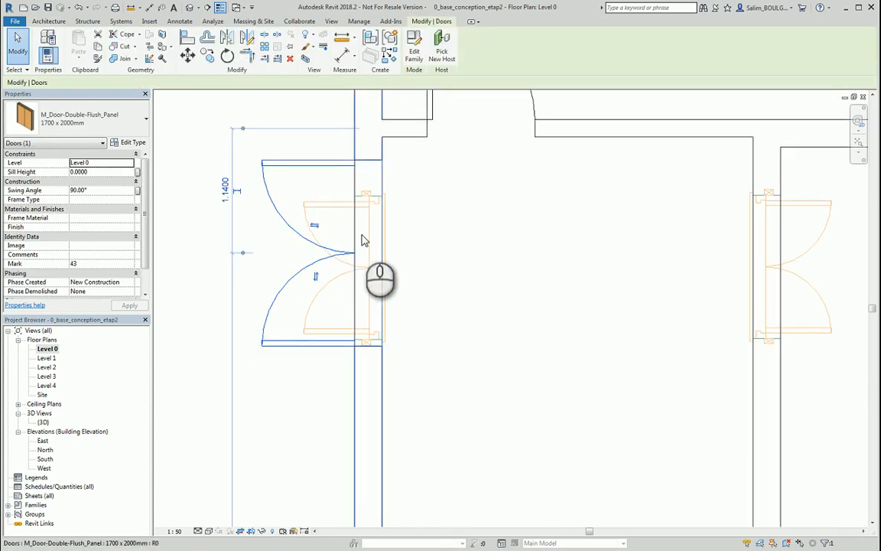
pyautogui.click(320, 211)
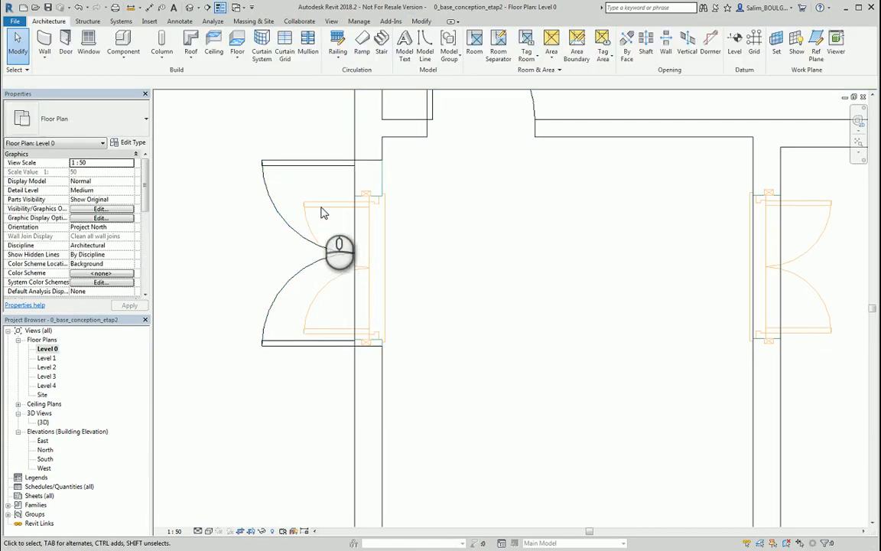
pyautogui.click(316, 166)
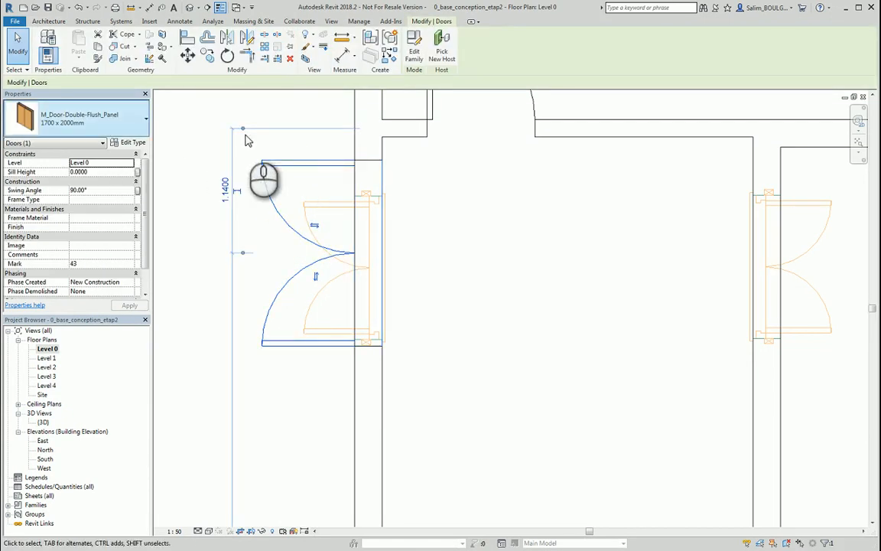
pyautogui.click(341, 53)
pyautogui.scroll(3, 354, 176)
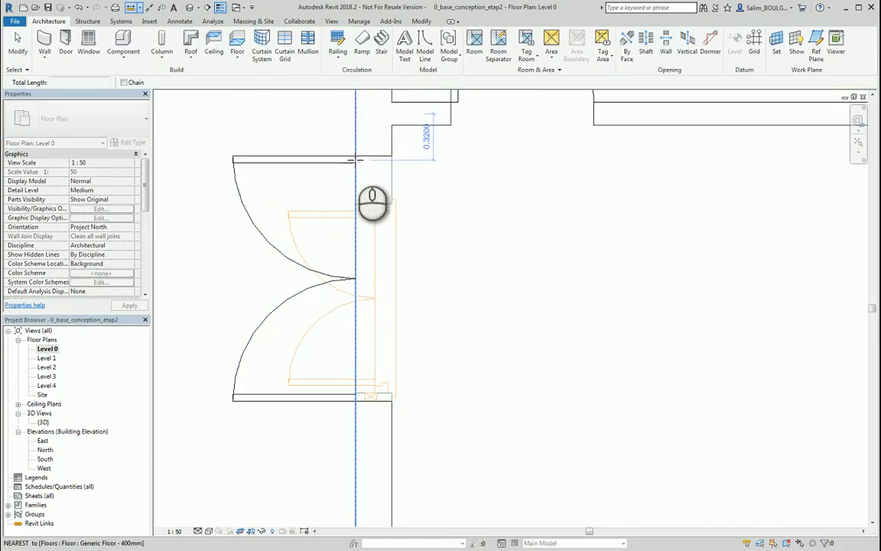
pyautogui.click(354, 159)
pyautogui.click(356, 398)
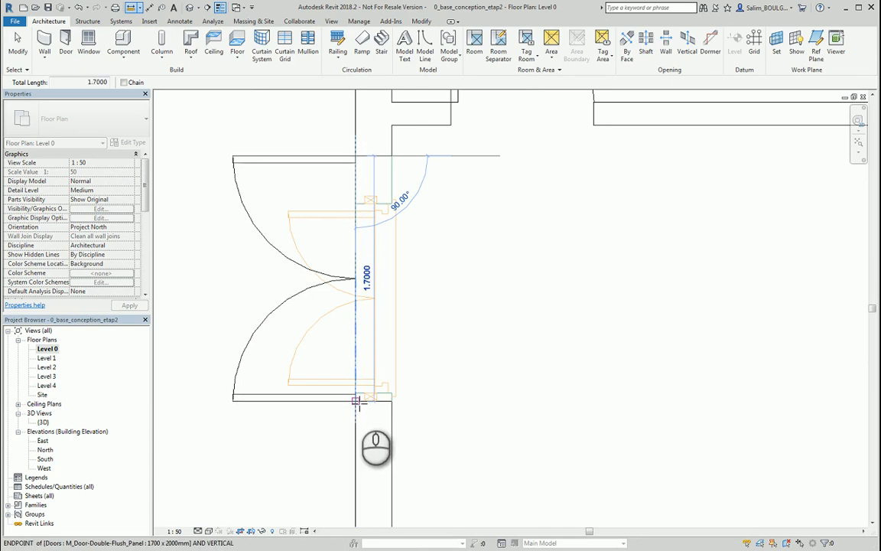
pyautogui.press('Escape')
pyautogui.press('Escape')
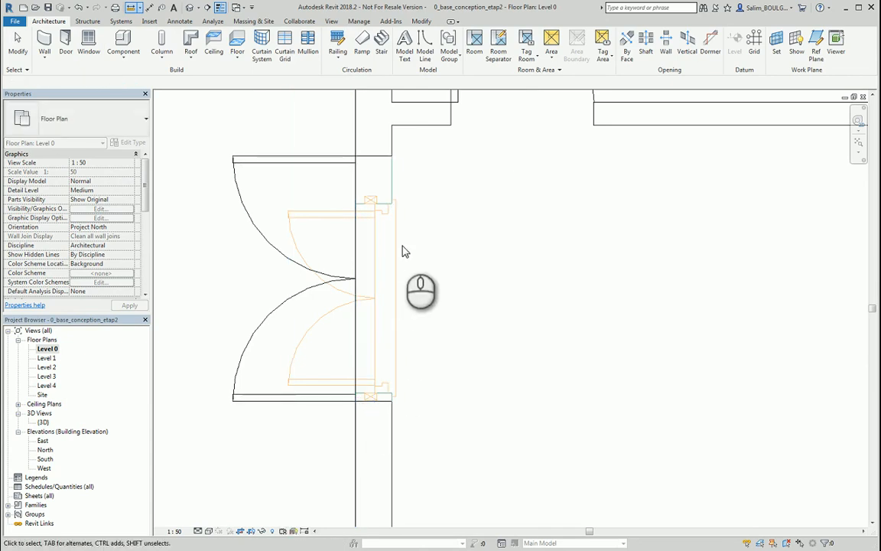
# Step: Measure the opening width of the DWG double-door symbol in the west exterior wall along its closed-leaf line
pyautogui.scroll(3, 406, 251)
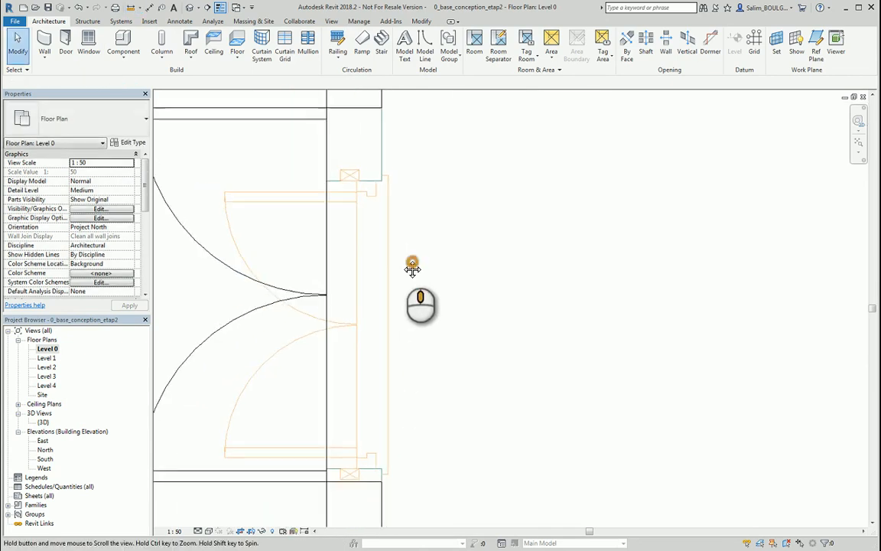
pyautogui.scroll(-1, 398, 254)
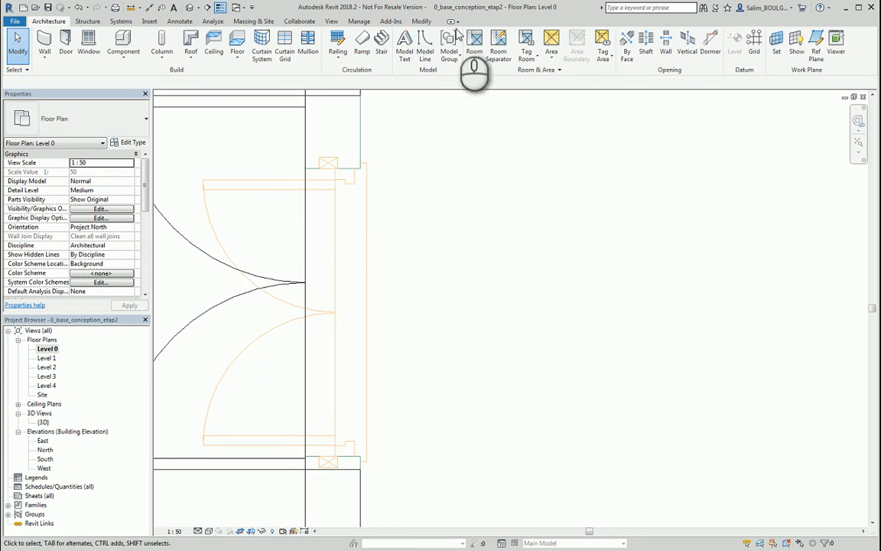
pyautogui.click(421, 21)
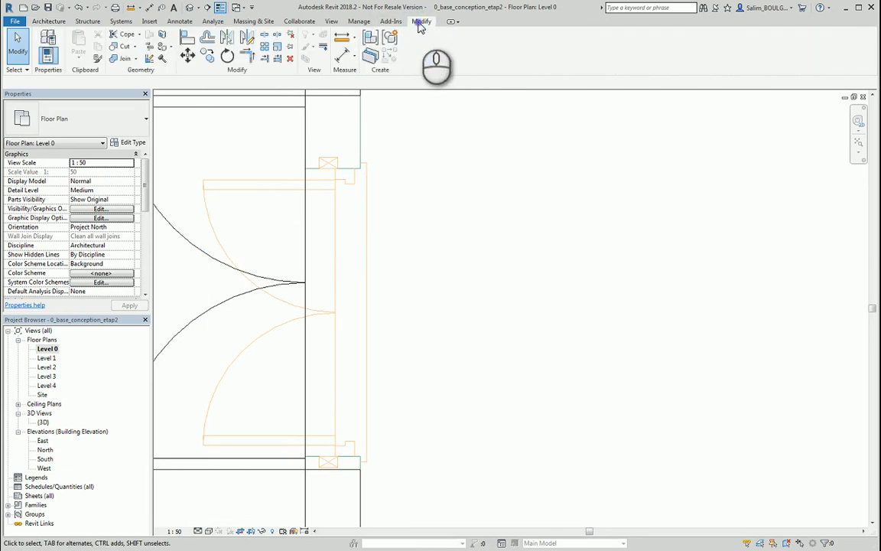
pyautogui.click(342, 36)
pyautogui.scroll(3, 338, 214)
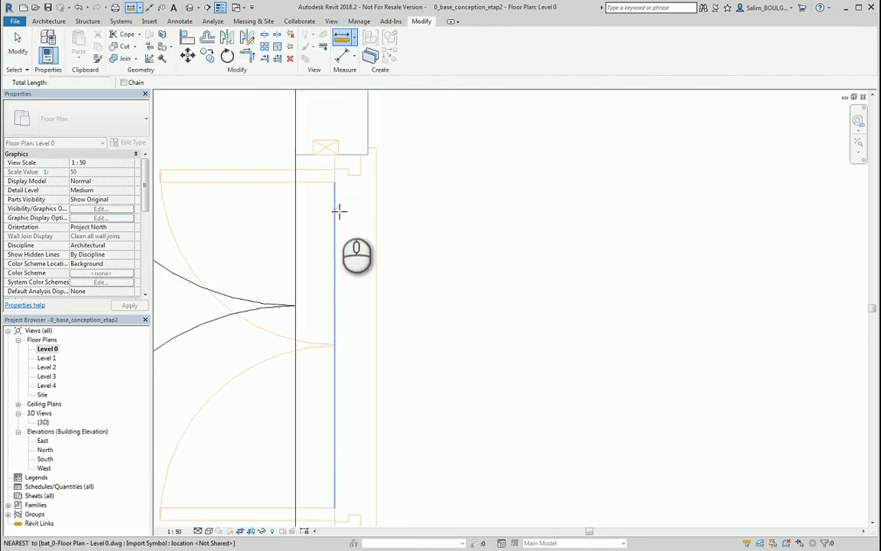
pyautogui.click(333, 143)
pyautogui.scroll(-4, 334, 143)
pyautogui.scroll(5, 334, 296)
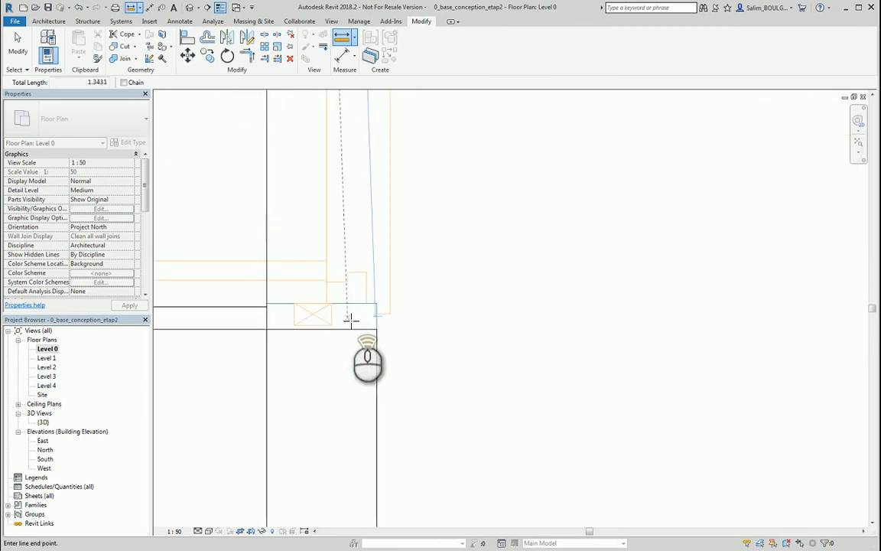
pyautogui.click(326, 303)
pyautogui.scroll(-3, 325, 303)
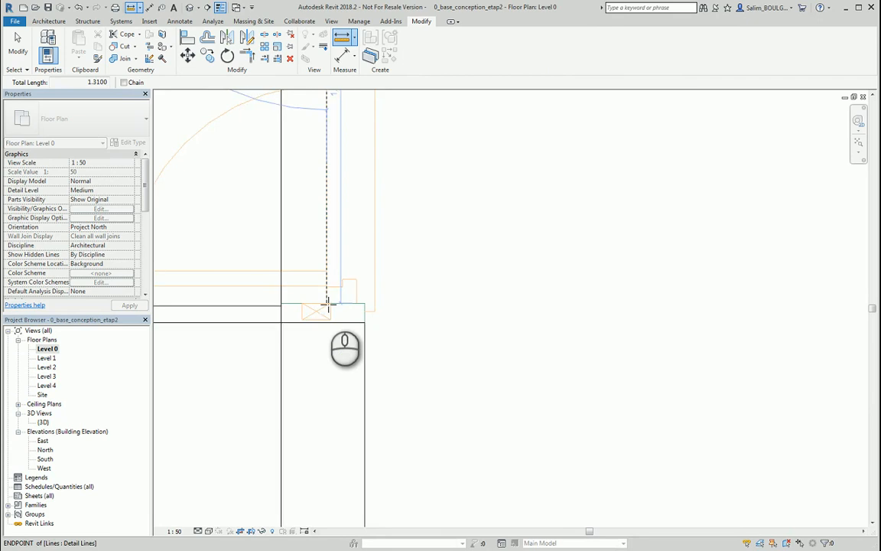
pyautogui.press('Escape')
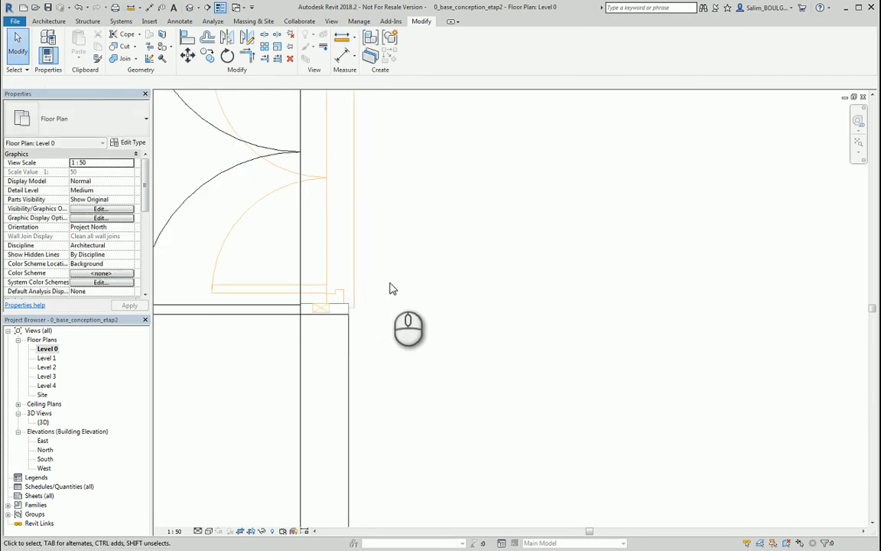
pyautogui.scroll(-3, 391, 286)
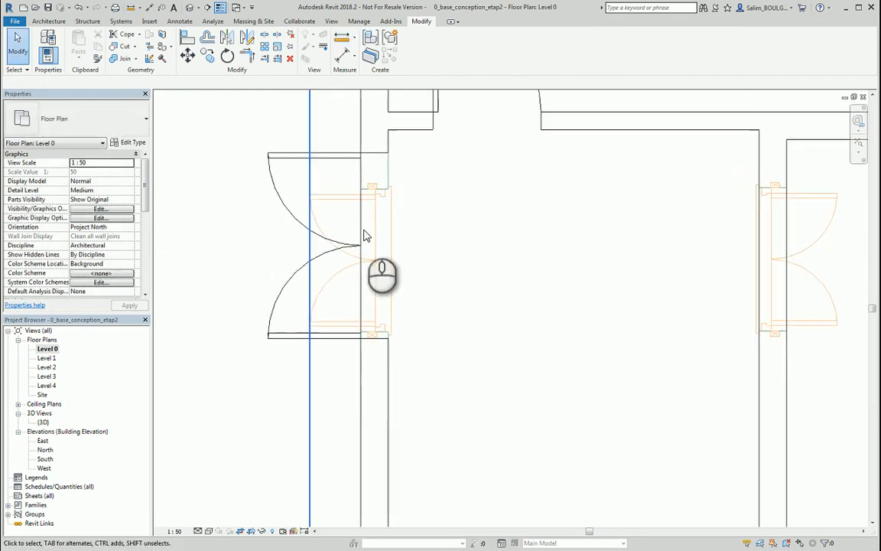
# Step: Duplicate the west double-flush door's type as 1310 x 2000mm and set its width to 1.31
pyautogui.click(327, 155)
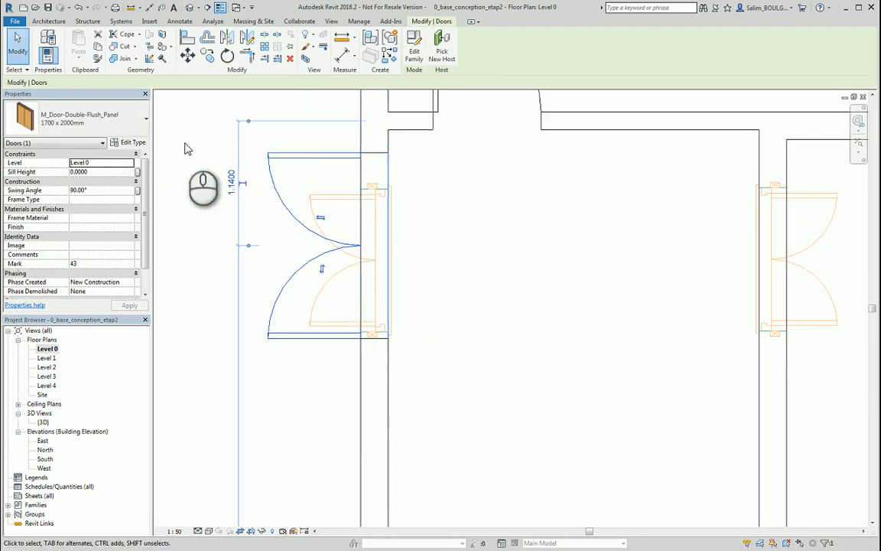
pyautogui.click(132, 143)
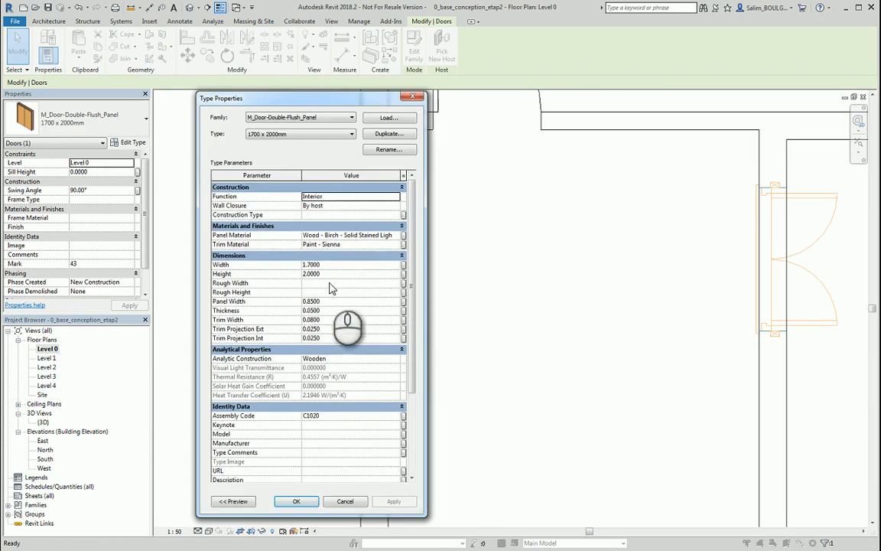
pyautogui.click(390, 133)
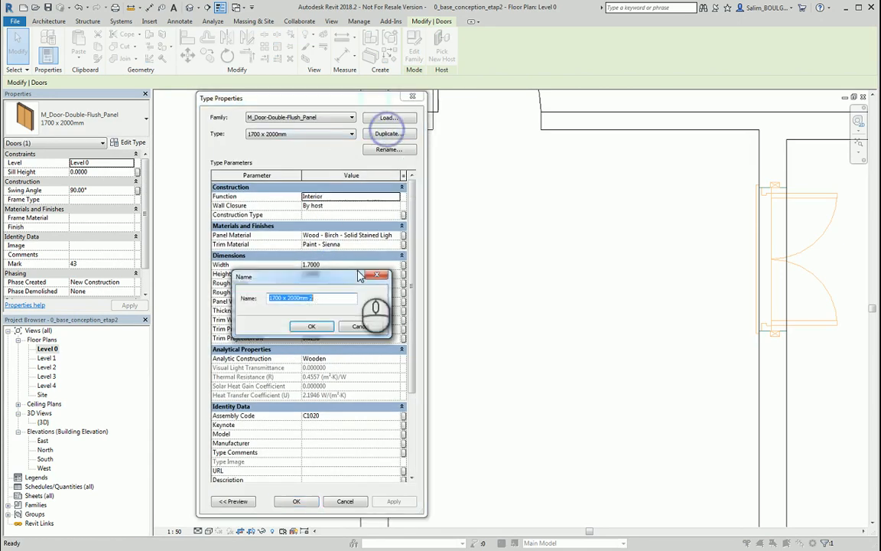
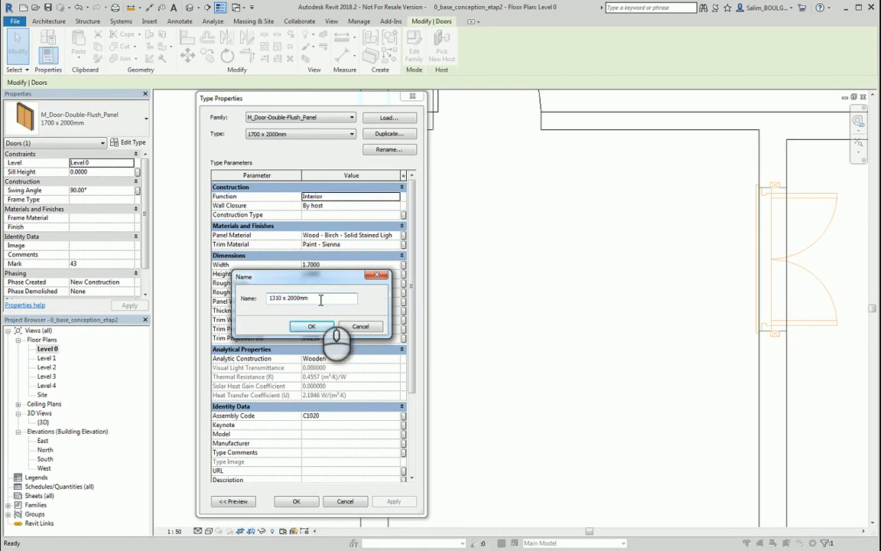
pyautogui.click(312, 326)
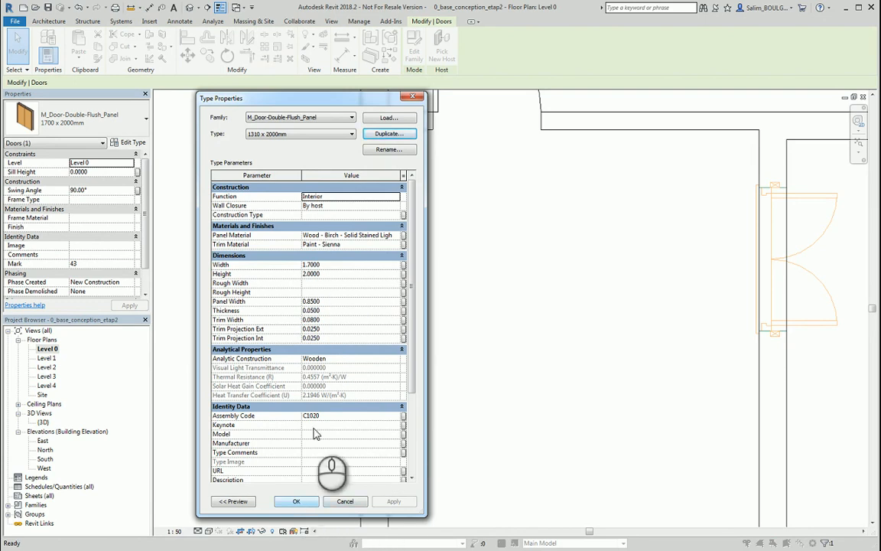
pyautogui.click(311, 264)
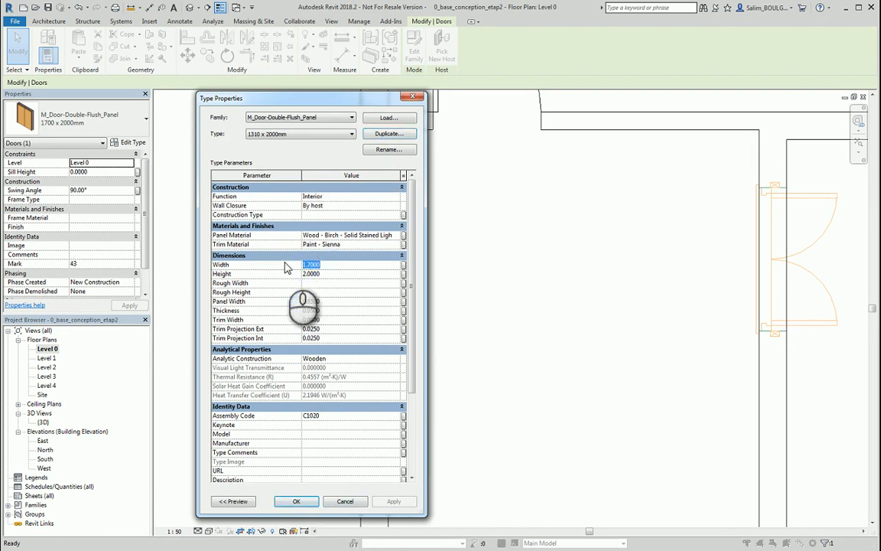
pyautogui.click(297, 501)
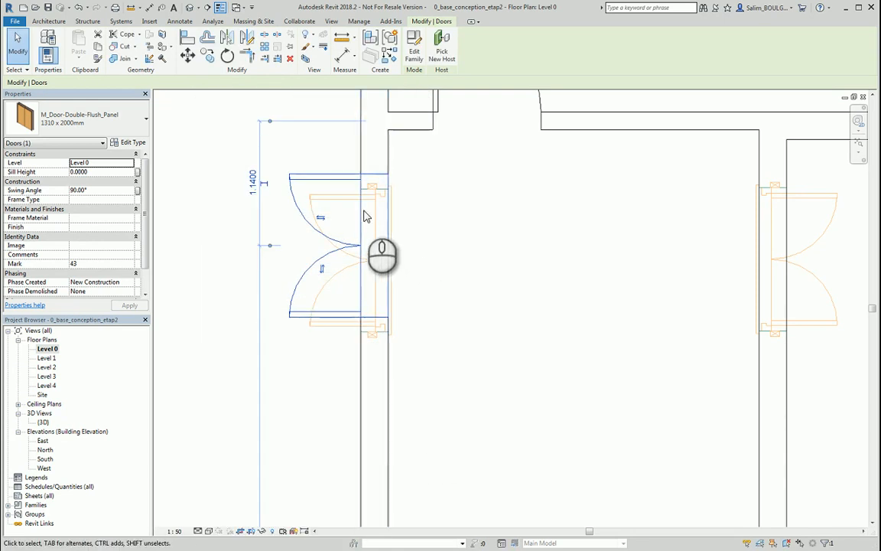
# Step: Align the north edge of the west exterior double door to the north edge of its DWG opening
pyautogui.click(293, 153)
pyautogui.click(187, 37)
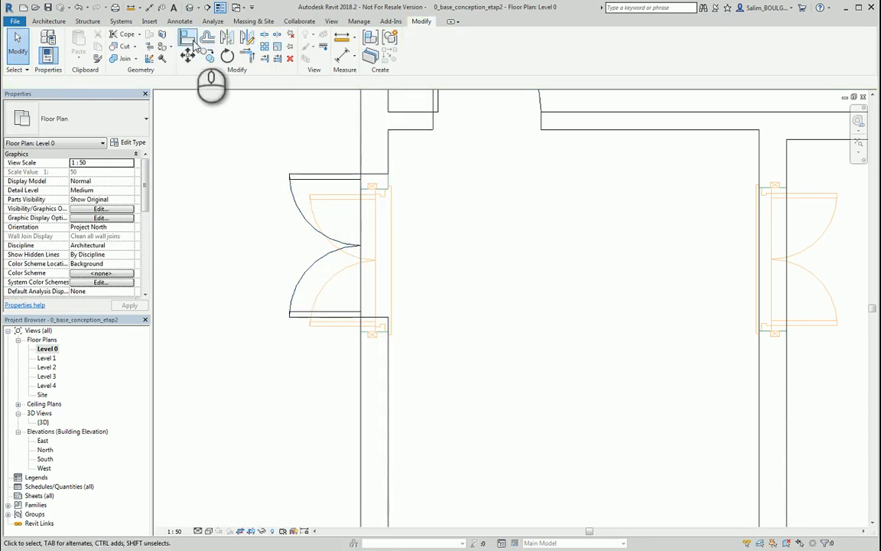
pyautogui.scroll(3, 331, 173)
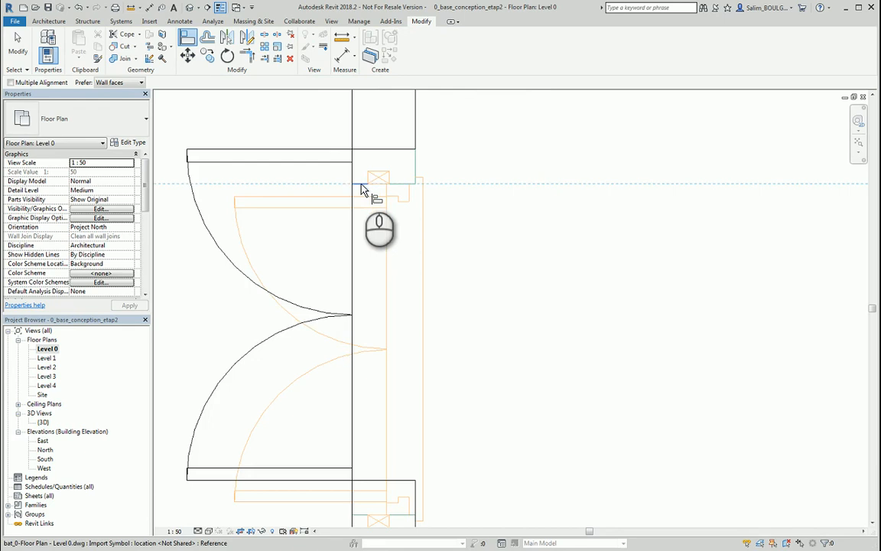
pyautogui.click(357, 182)
pyautogui.click(359, 153)
pyautogui.scroll(-3, 422, 201)
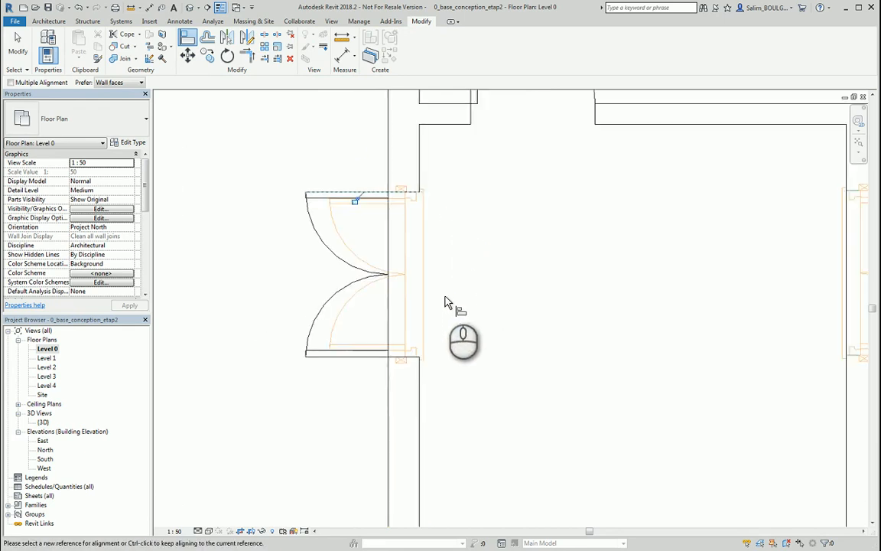
pyautogui.press('Escape')
pyautogui.press('Escape')
pyautogui.scroll(-4, 453, 294)
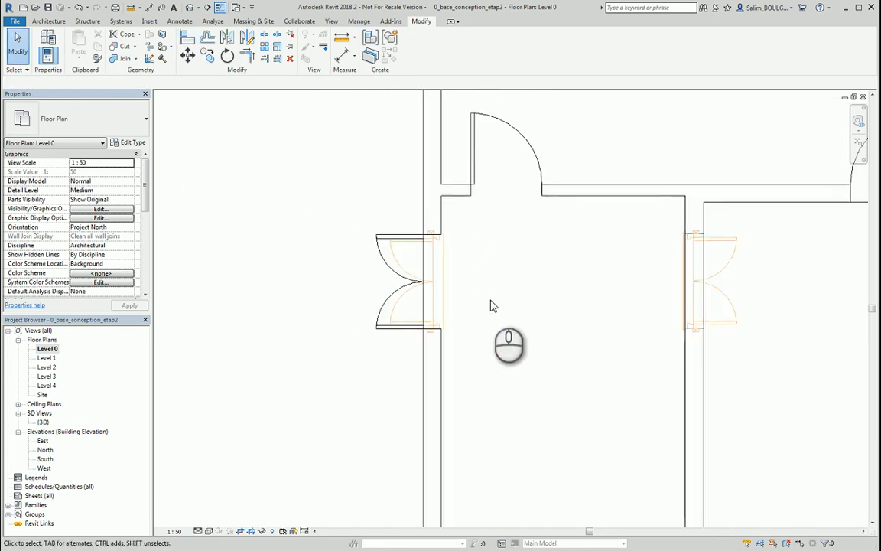
# Step: Create a similar 1310 x 2000mm double door over the DWG symbol in the opposite east wall of the same room
pyautogui.moveTo(491, 300); pyautogui.dragTo(451, 294, button='middle')
pyautogui.click(362, 272)
pyautogui.rightClick(361, 271)
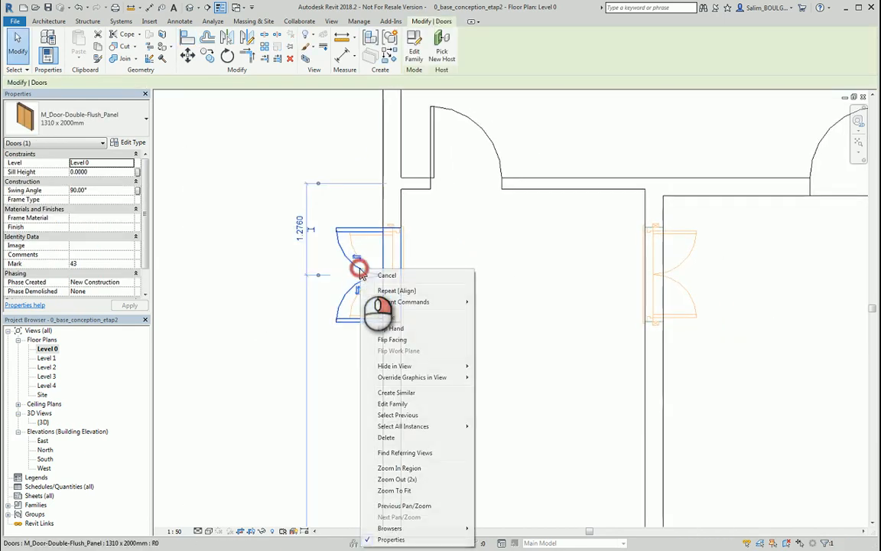
pyautogui.click(401, 393)
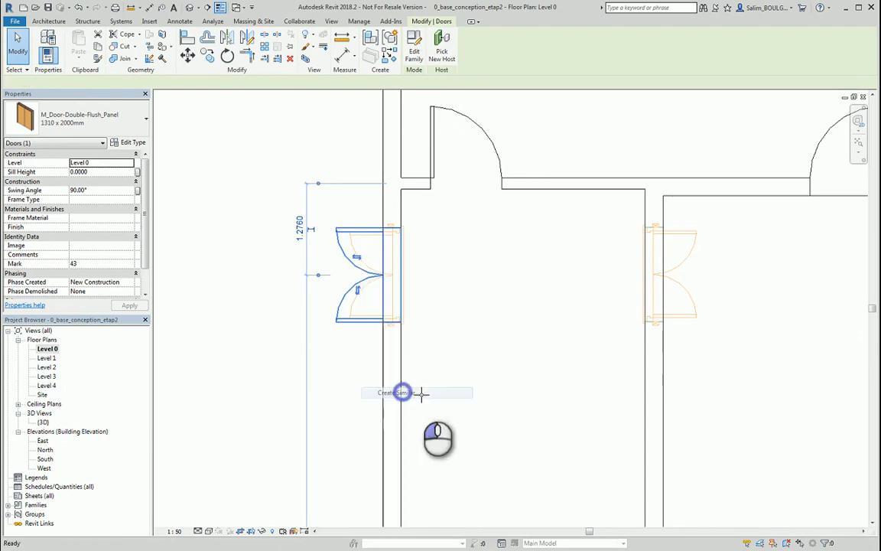
pyautogui.moveTo(560, 334); pyautogui.dragTo(300, 334, button='middle')
pyautogui.scroll(3, 425, 298)
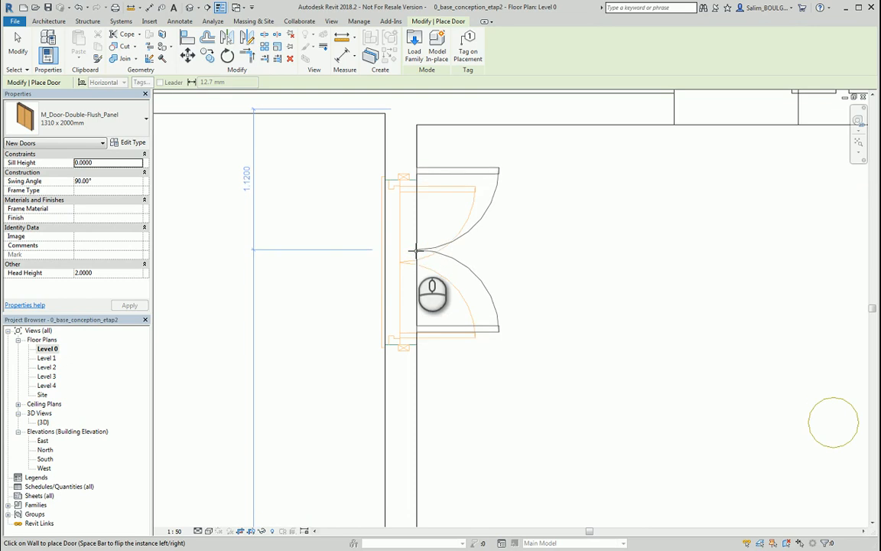
pyautogui.click(416, 248)
# Step: Place two more 1310 x 2000mm double doors over the DWG symbols in the north wall of the column hall
pyautogui.scroll(-3, 417, 271)
pyautogui.moveTo(586, 303); pyautogui.dragTo(334, 303, button='middle')
pyautogui.scroll(5, 334, 303)
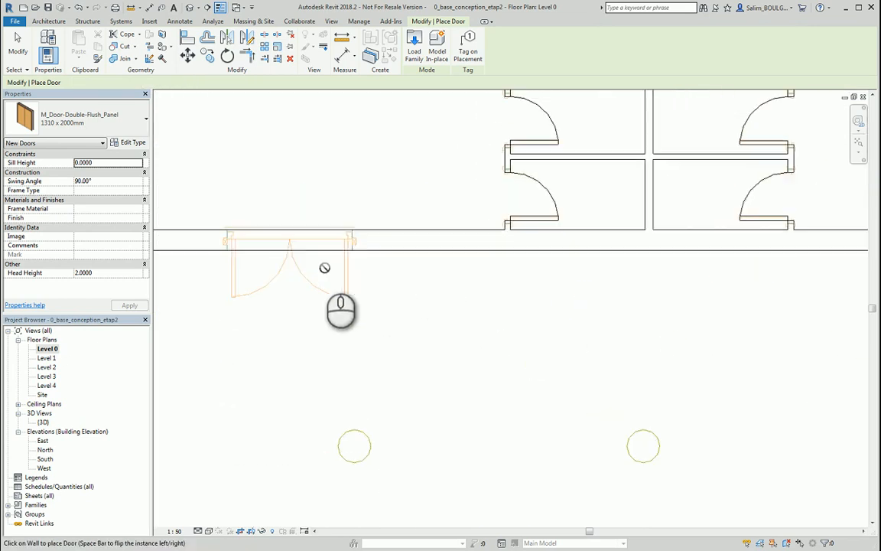
pyautogui.click(301, 247)
pyautogui.scroll(-2, 506, 295)
pyautogui.moveTo(627, 300); pyautogui.dragTo(222, 289, button='middle')
pyautogui.click(472, 247)
# Step: Place 1310 x 2000mm double doors over the DWG symbols between the column hall and the corridor and in the adjoining stairwell's north wall
pyautogui.scroll(-3, 736, 368)
pyautogui.moveTo(667, 382); pyautogui.dragTo(190, 289, button='middle')
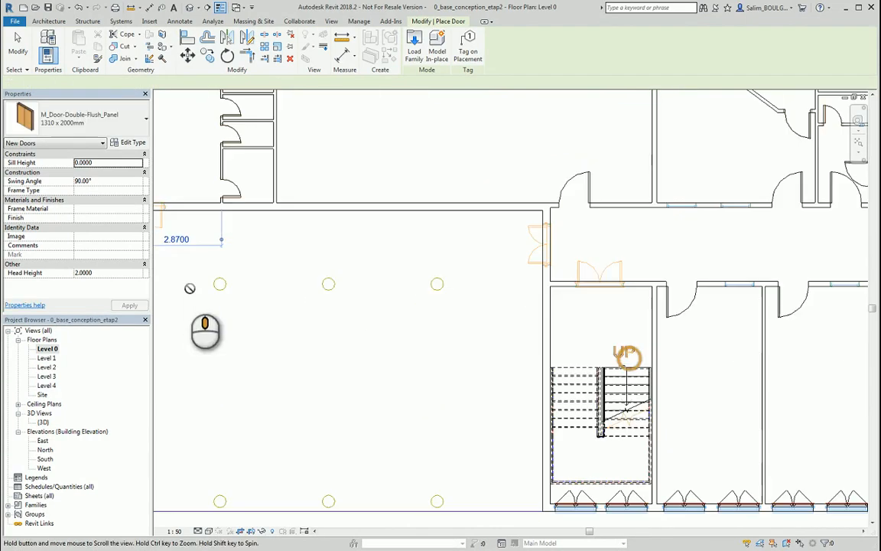
pyautogui.scroll(3, 535, 240)
pyautogui.click(552, 256)
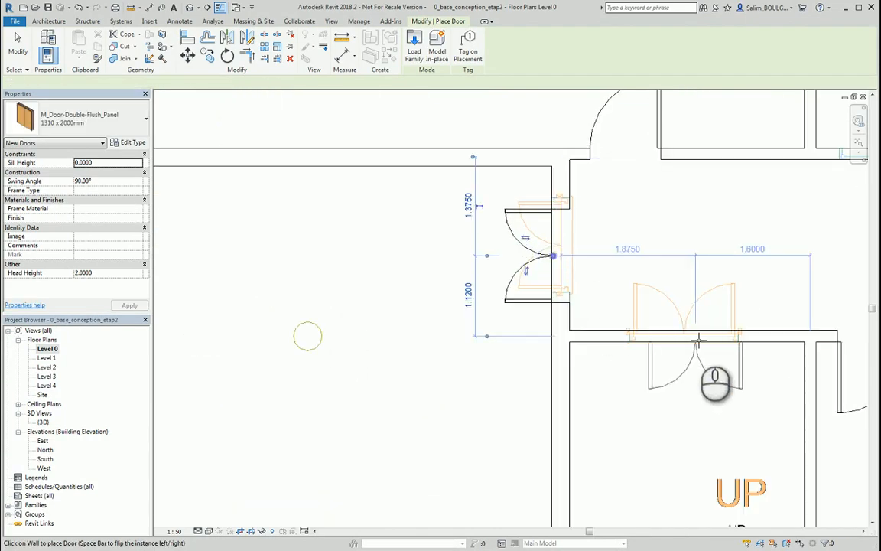
pyautogui.scroll(-3, 696, 329)
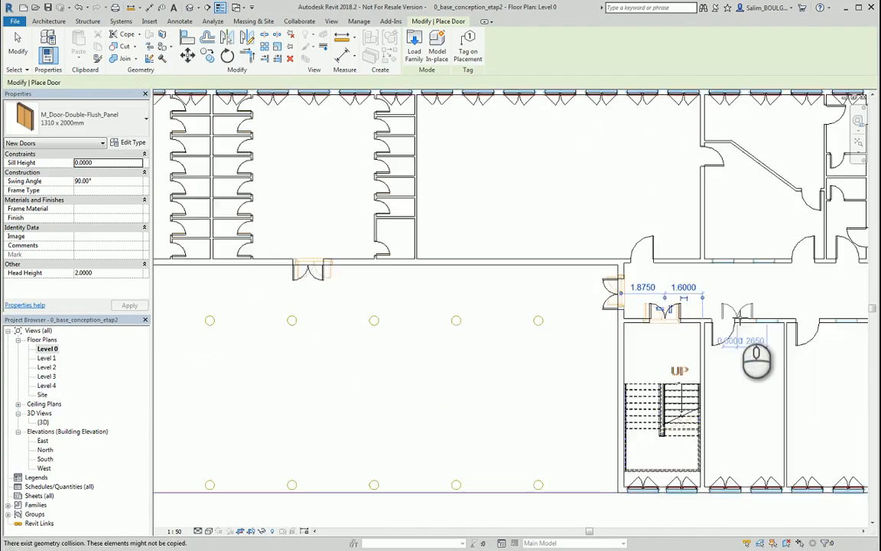
# Step: Place 1310 x 2000mm double doors over the DWG symbols in the corridor's east exterior wall and the eastern stairwell's south wall
pyautogui.moveTo(738, 315); pyautogui.dragTo(285, 305, button='middle')
pyautogui.scroll(3, 670, 269)
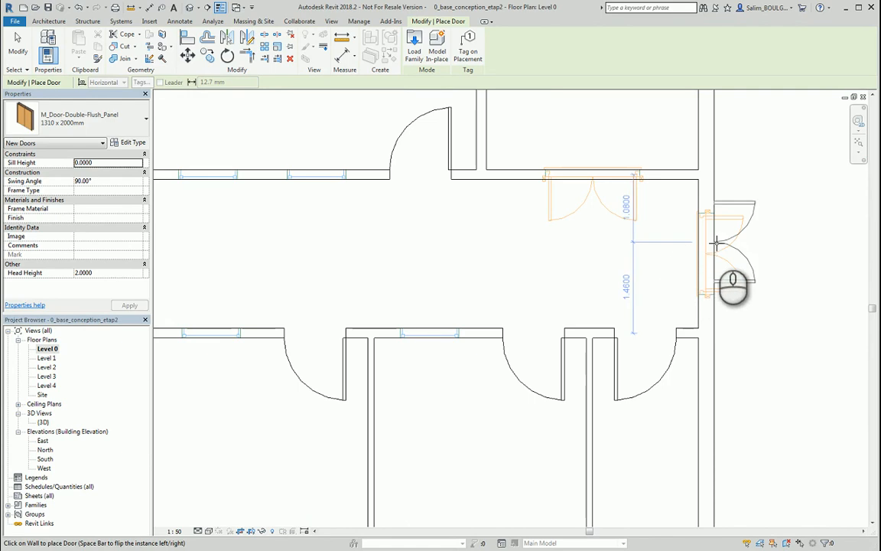
pyautogui.click(602, 181)
pyautogui.scroll(-3, 601, 269)
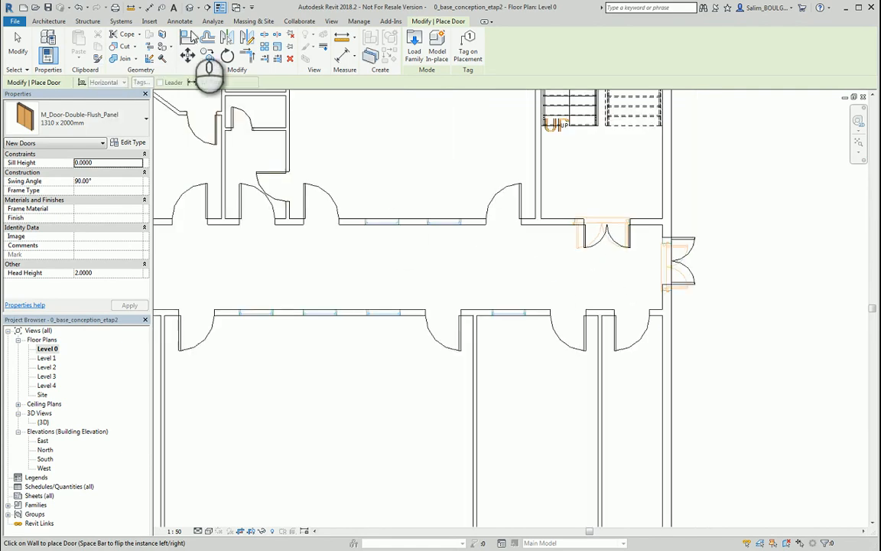
# Step: Align the south jamb of the corridor's east exterior double door with the DWG door opening
pyautogui.click(187, 38)
pyautogui.scroll(5, 635, 309)
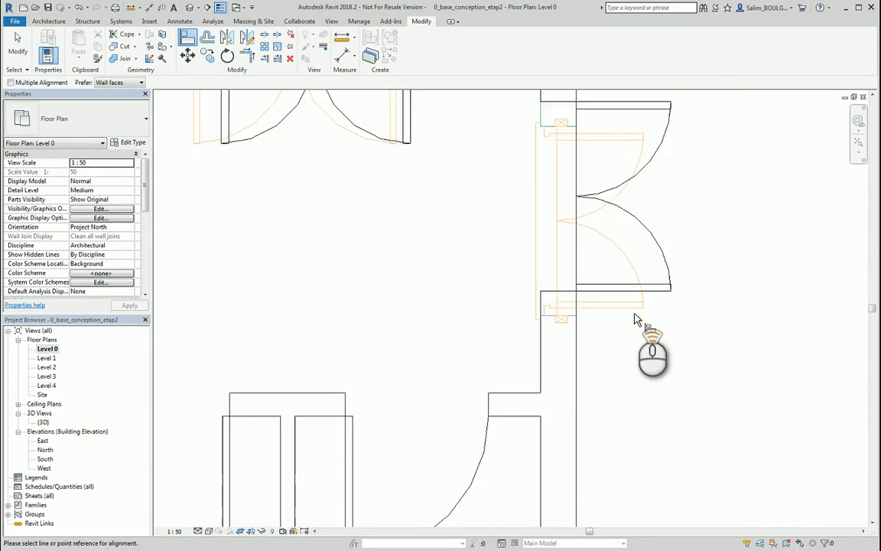
pyautogui.scroll(-5, 514, 324)
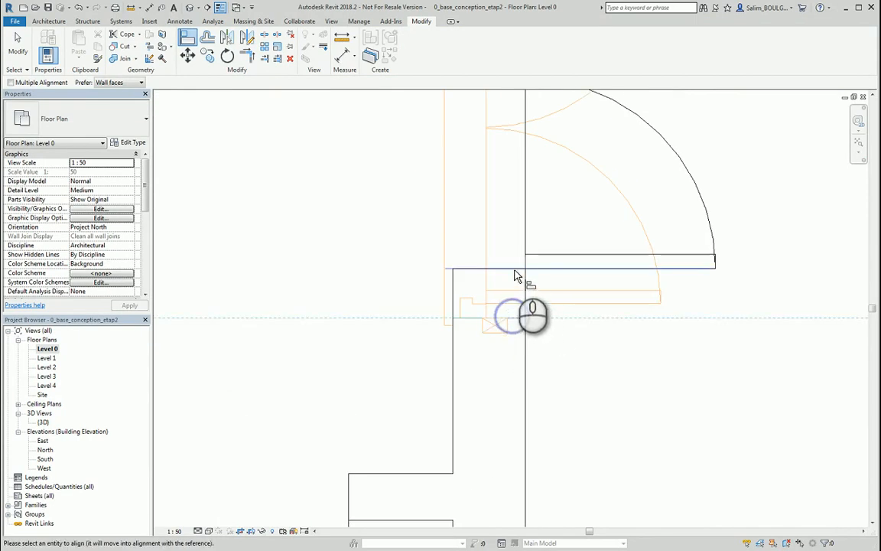
# Step: Align the west jamb of the double door in the eastern stairwell's south wall with the DWG opening edge
pyautogui.scroll(8, 508, 251)
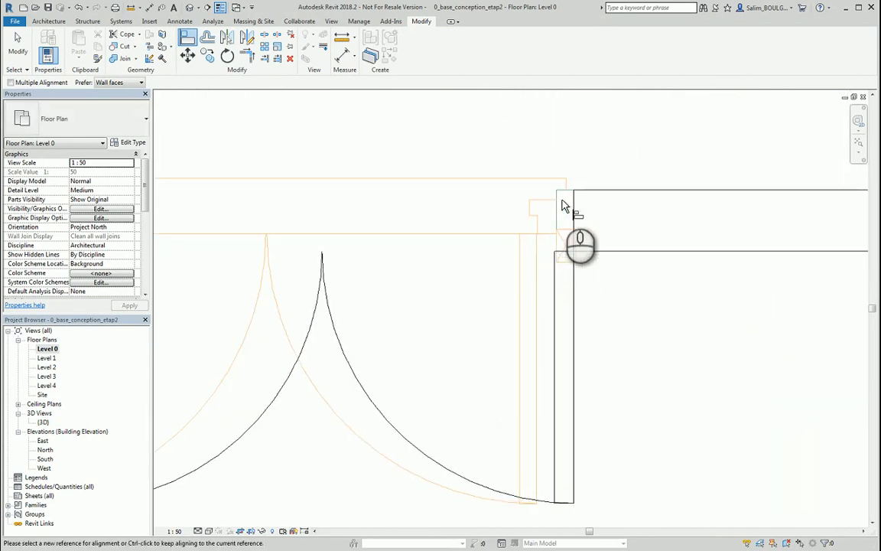
pyautogui.scroll(-3, 596, 236)
pyautogui.moveTo(368, 266); pyautogui.dragTo(532, 303, button='middle')
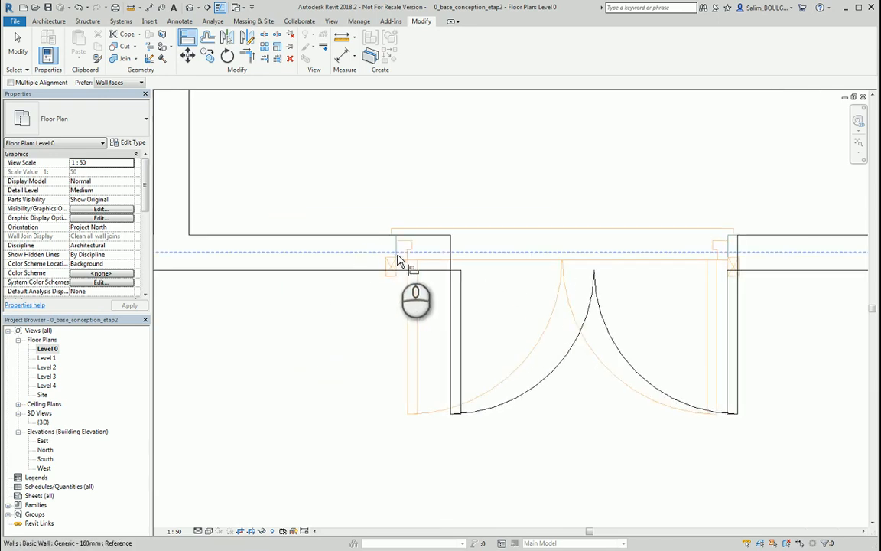
pyautogui.click(398, 254)
pyautogui.click(449, 252)
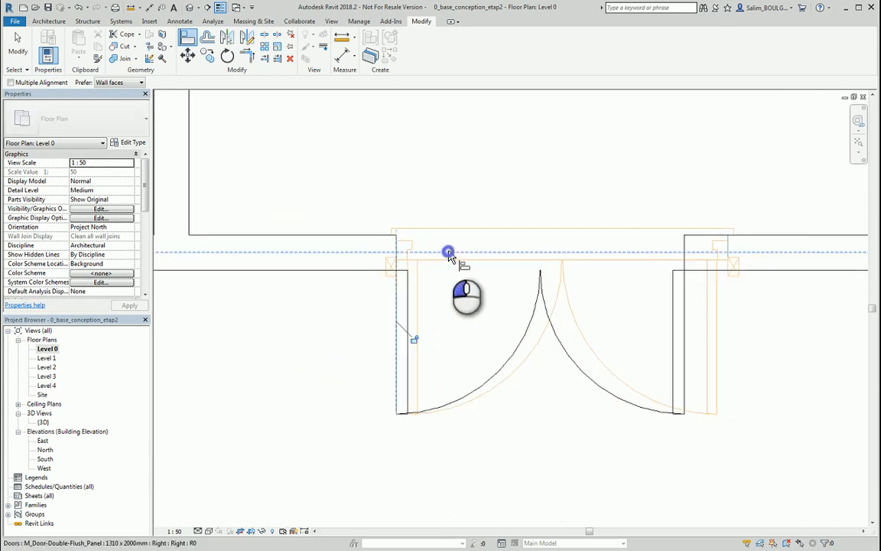
# Step: Align the west jamb of the double door in the north wall of the stairwell beside the column hall with its DWG opening
pyautogui.scroll(-5, 476, 290)
pyautogui.scroll(3, 490, 303)
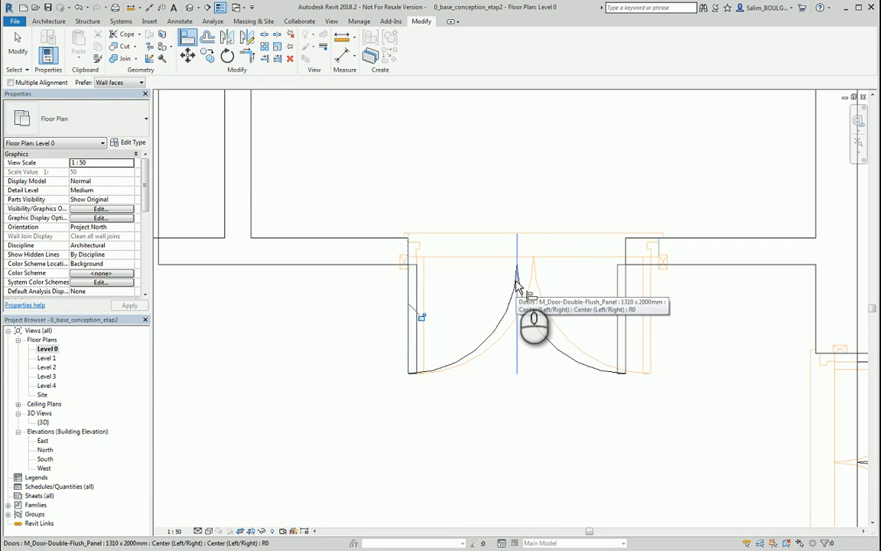
pyautogui.scroll(-5, 517, 285)
pyautogui.moveTo(527, 246); pyautogui.dragTo(424, 282, button='middle')
pyautogui.scroll(4, 407, 299)
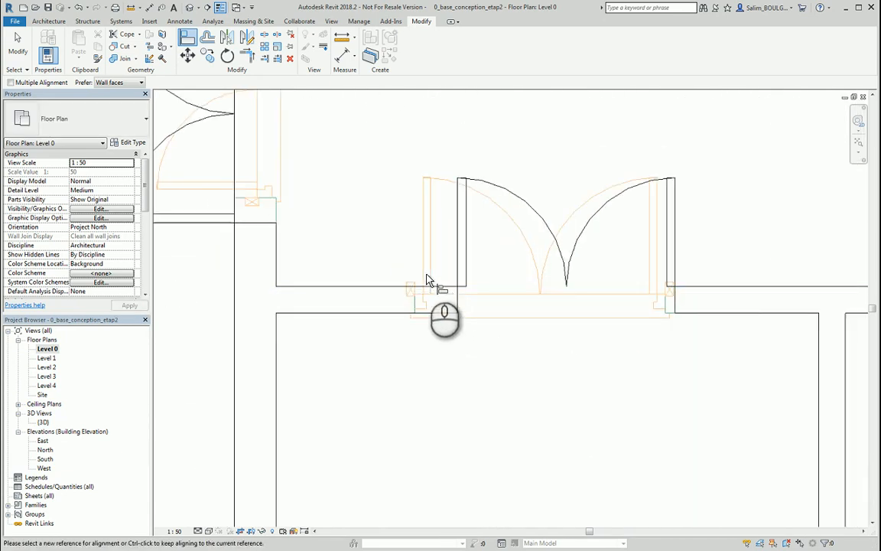
pyautogui.scroll(2, 417, 306)
pyautogui.click(417, 305)
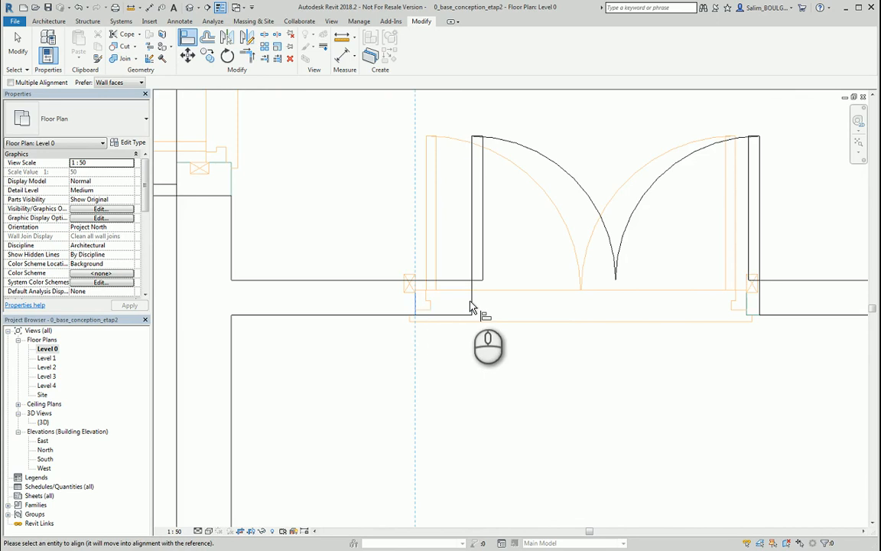
pyautogui.click(471, 302)
# Step: Align the north jamb of the double door between the column hall and the corridor with the DWG opening edge
pyautogui.scroll(-4, 468, 331)
pyautogui.moveTo(380, 275); pyautogui.dragTo(439, 340, button='middle')
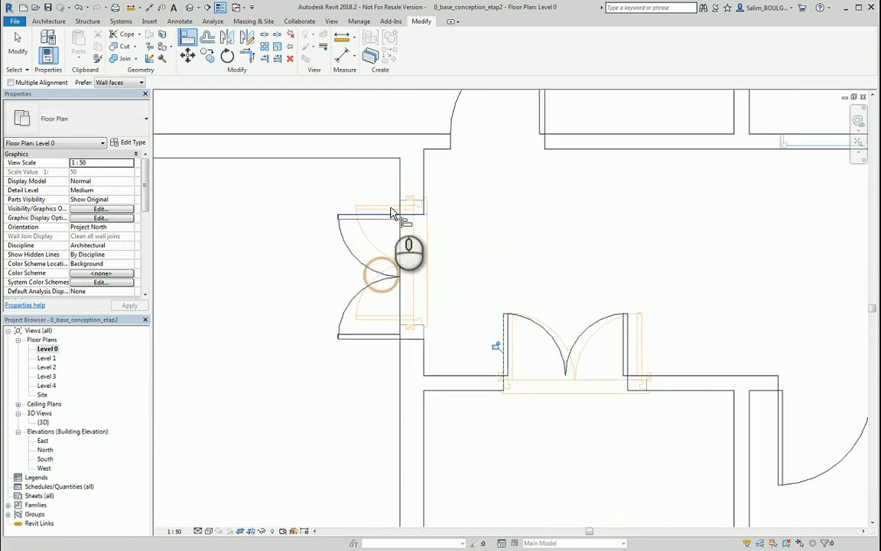
pyautogui.scroll(3, 393, 215)
pyautogui.click(409, 177)
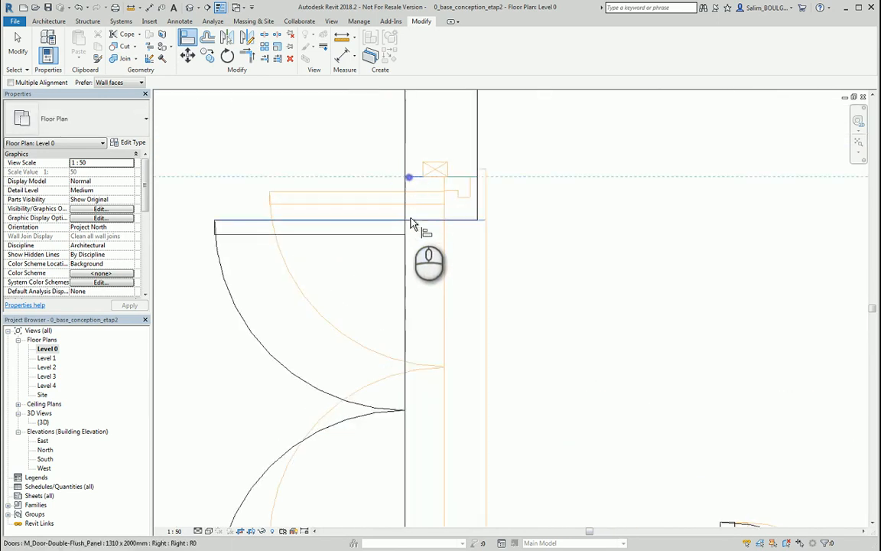
pyautogui.click(411, 220)
# Step: Align the east jamb of the eastern double door in the column hall's north wall with its DWG opening
pyautogui.scroll(-3, 422, 223)
pyautogui.scroll(-6, 397, 305)
pyautogui.moveTo(344, 323); pyautogui.dragTo(839, 348, button='middle')
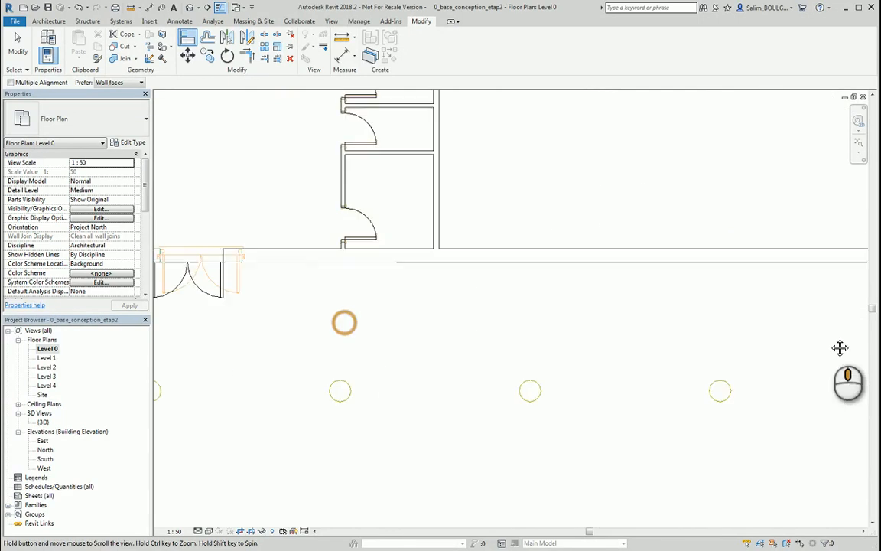
pyautogui.scroll(2, 293, 240)
pyautogui.moveTo(292, 237); pyautogui.dragTo(657, 225, button='middle')
pyautogui.scroll(3, 576, 261)
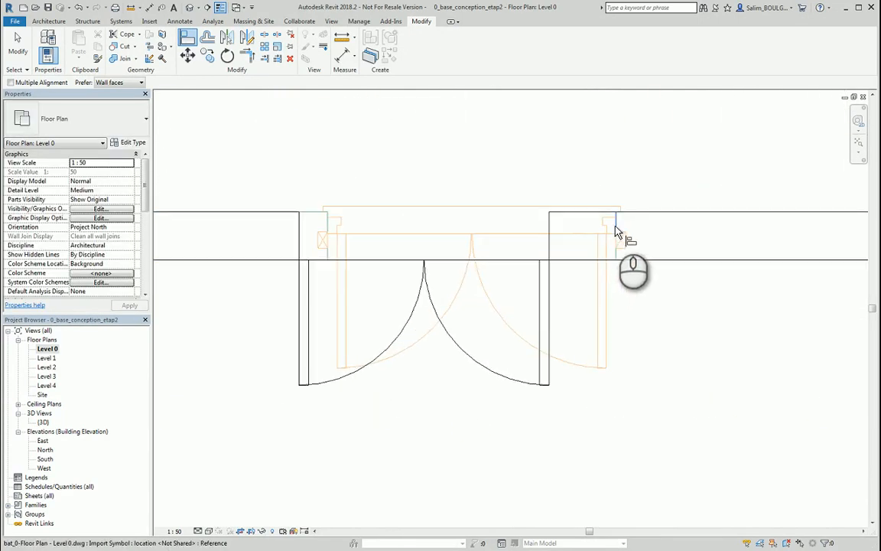
pyautogui.click(615, 225)
pyautogui.click(556, 228)
# Step: Align the western double door in the column hall's north wall with the DWG door symbol
pyautogui.scroll(-3, 558, 229)
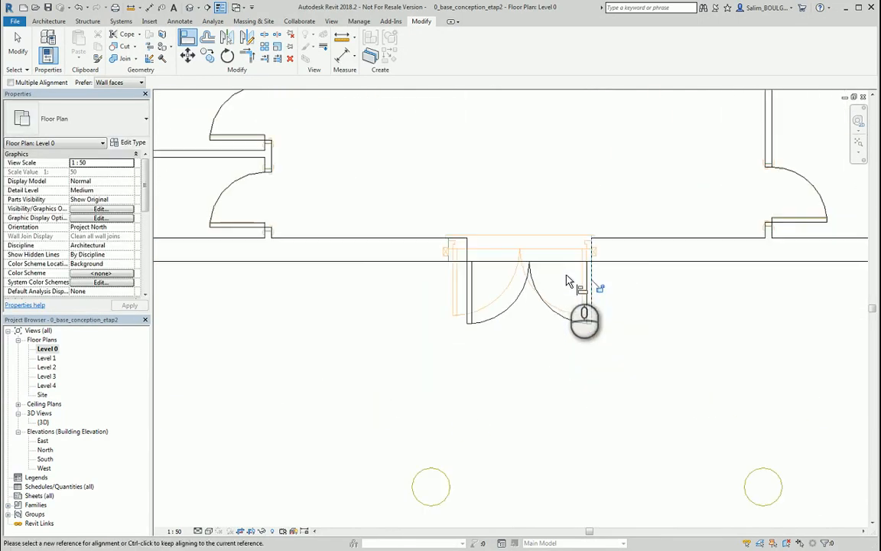
pyautogui.scroll(-3, 520, 306)
pyautogui.moveTo(407, 328); pyautogui.dragTo(737, 342, button='middle')
pyautogui.scroll(5, 497, 300)
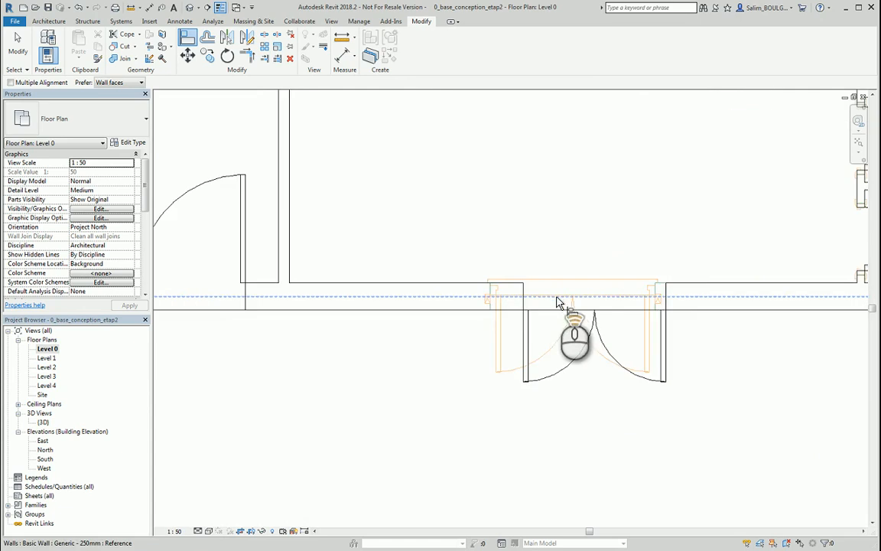
pyautogui.click(519, 287)
# Step: Align the north jamb of the double door between the western stairwell and the column hall with the DWG opening edge
pyautogui.scroll(-4, 518, 300)
pyautogui.moveTo(391, 363); pyautogui.dragTo(636, 212, button='middle')
pyautogui.scroll(4, 516, 196)
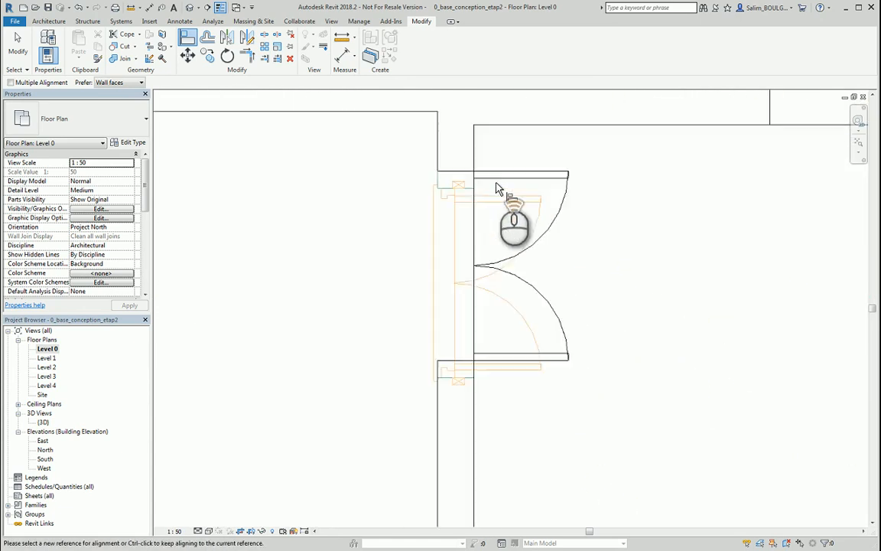
pyautogui.scroll(2, 496, 188)
pyautogui.click(460, 165)
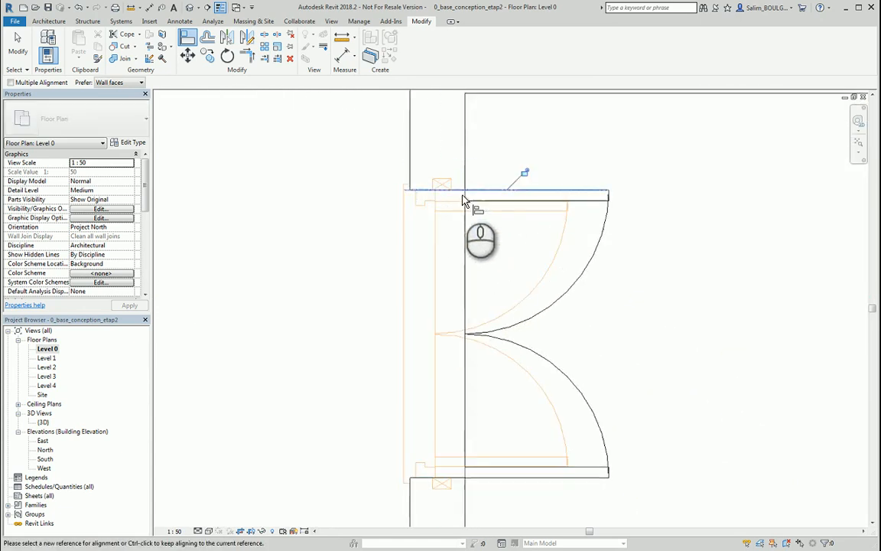
# Step: Review the double doors along the whole plan against their DWG symbols, from the west exterior wall to the east end, and end the alignment
pyautogui.scroll(-2, 497, 309)
pyautogui.scroll(-2, 477, 413)
pyautogui.scroll(-2, 383, 371)
pyautogui.moveTo(378, 366); pyautogui.dragTo(745, 308, button='middle')
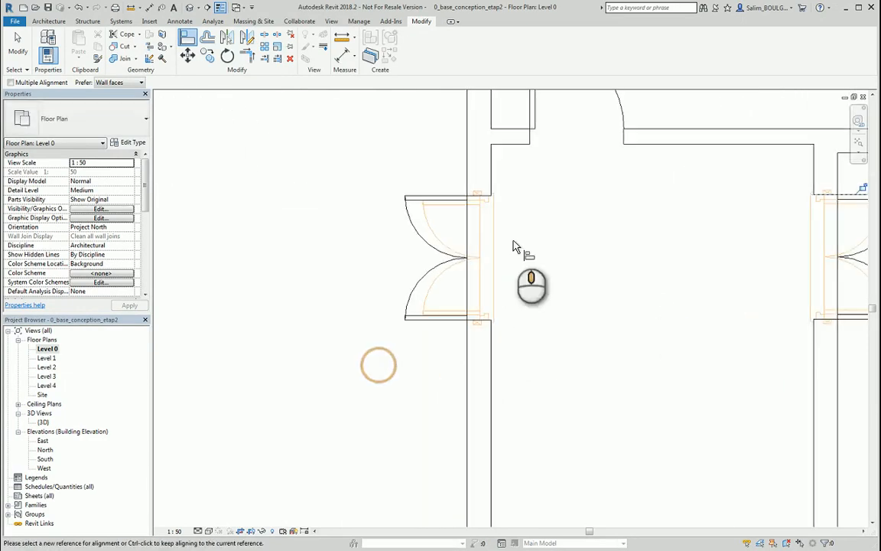
pyautogui.scroll(2, 519, 233)
pyautogui.scroll(-5, 566, 243)
pyautogui.moveTo(644, 252); pyautogui.dragTo(298, 248, button='middle')
pyautogui.scroll(-2, 499, 279)
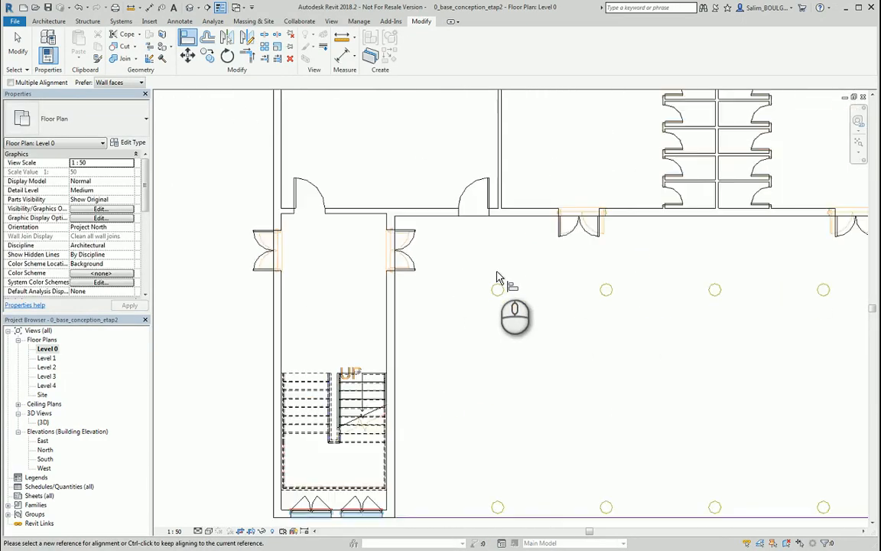
pyautogui.scroll(-2, 525, 287)
pyautogui.scroll(-2, 584, 286)
pyautogui.moveTo(585, 285); pyautogui.dragTo(348, 264, button='middle')
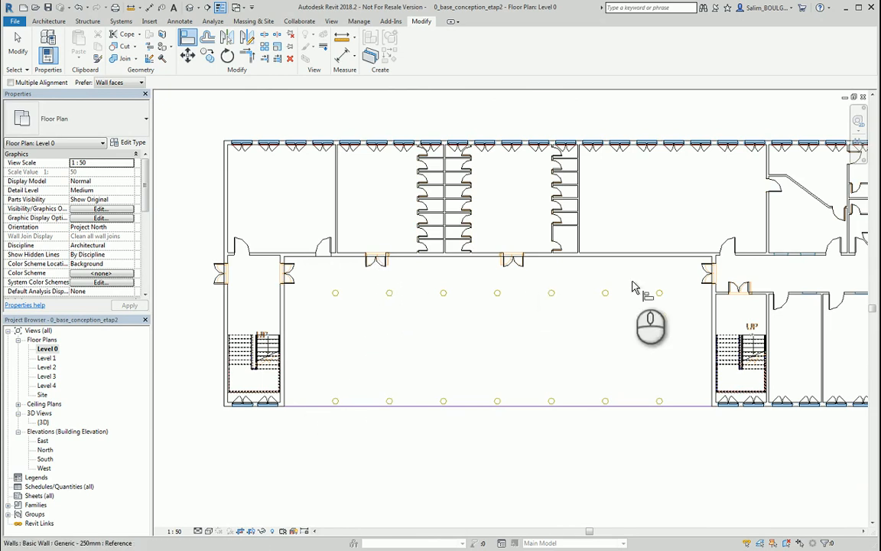
pyautogui.moveTo(633, 289); pyautogui.dragTo(462, 291, button='middle')
pyautogui.moveTo(846, 304); pyautogui.dragTo(589, 311, button='middle')
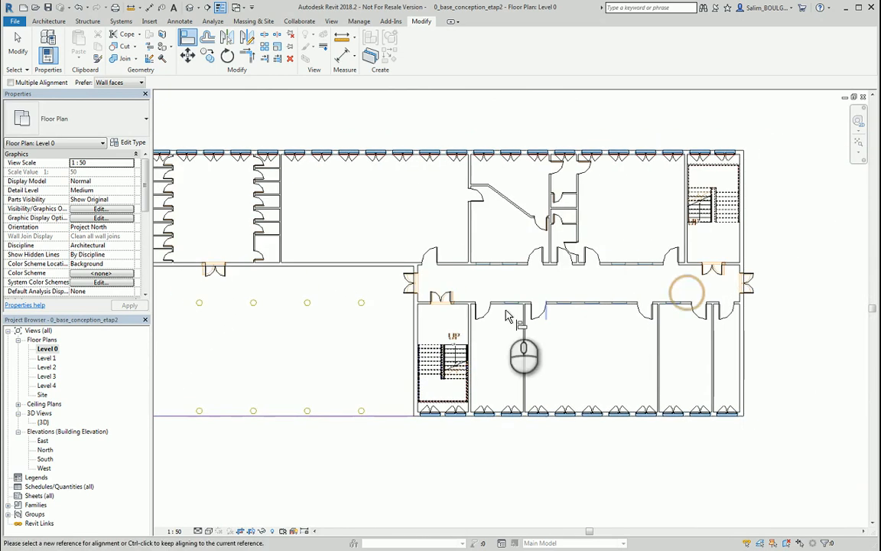
pyautogui.press('Escape')
# Step: Measure the width of the DWG opening at the double door in the north wall of the stairwell beside the column hall
pyautogui.scroll(2, 458, 290)
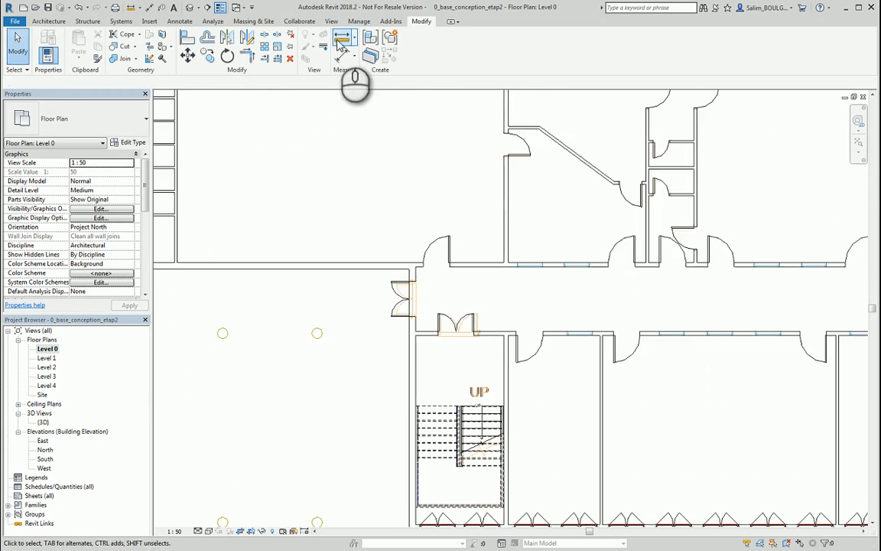
pyautogui.click(338, 40)
pyautogui.scroll(10, 443, 386)
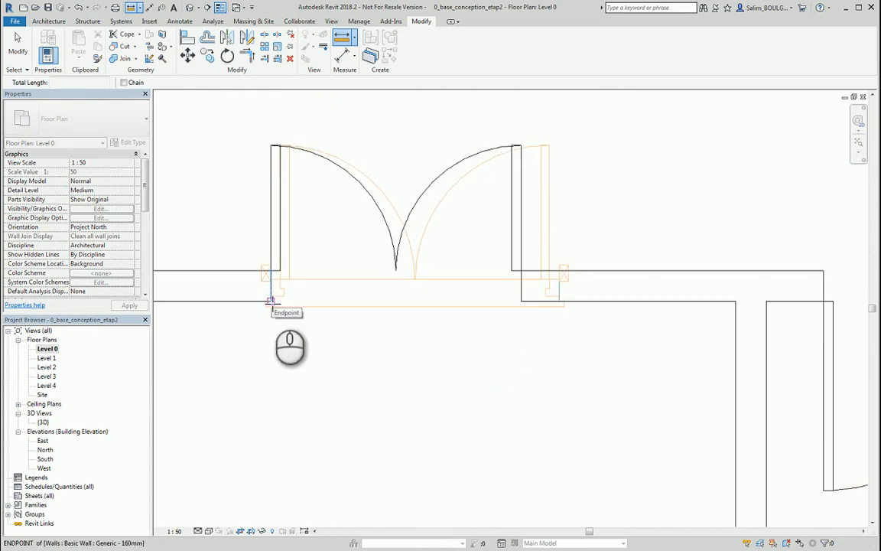
pyautogui.scroll(3, 527, 314)
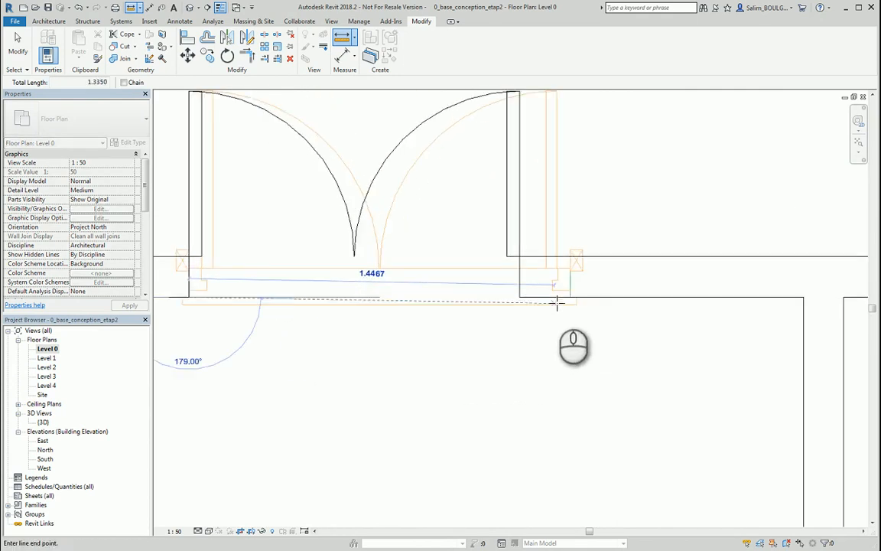
pyautogui.scroll(-1, 565, 295)
pyautogui.scroll(2, 566, 293)
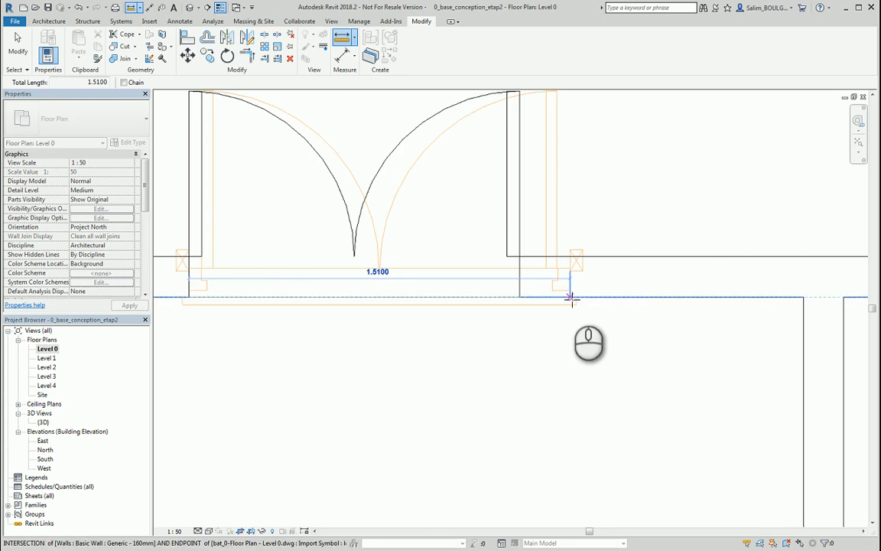
pyautogui.press('Escape')
pyautogui.press('Escape')
# Step: Duplicate the stairwell double door's type as 1510 x 2000mm with a 1.51 m width and apply it to that door
pyautogui.scroll(-5, 575, 354)
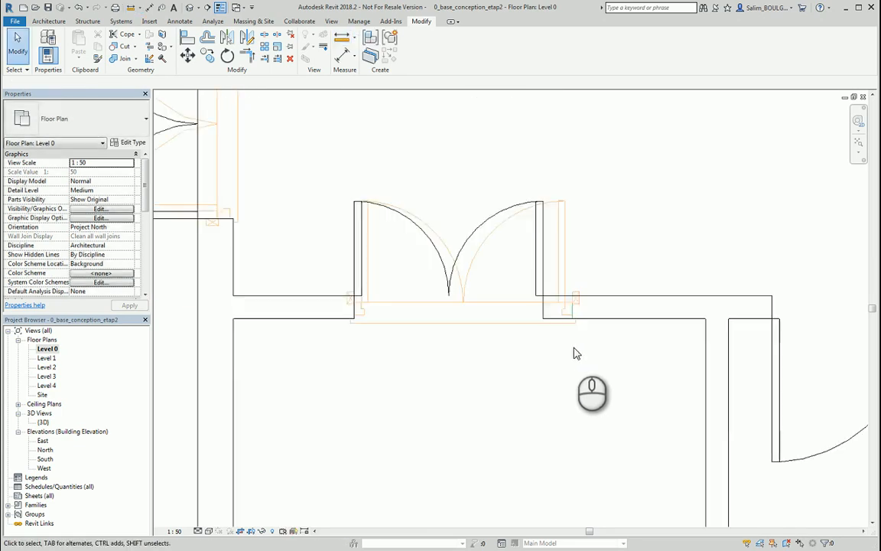
pyautogui.click(514, 281)
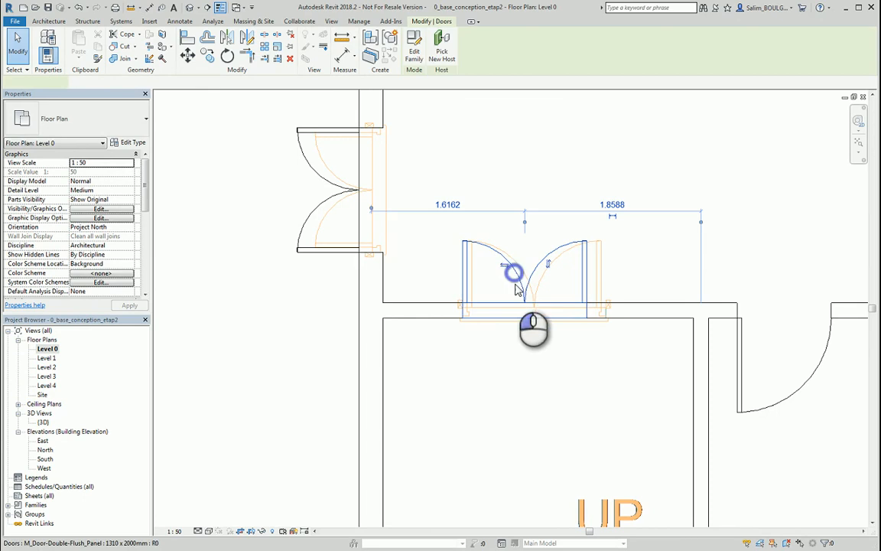
pyautogui.click(130, 145)
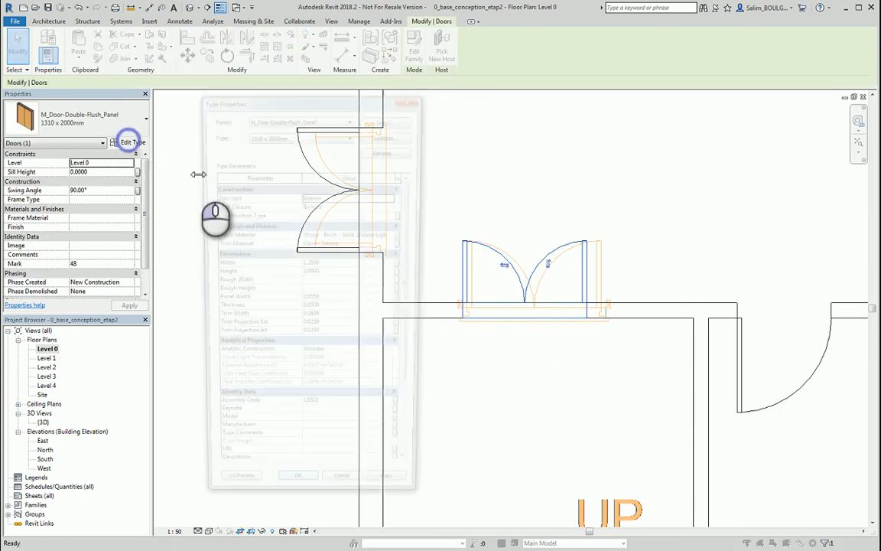
pyautogui.click(375, 135)
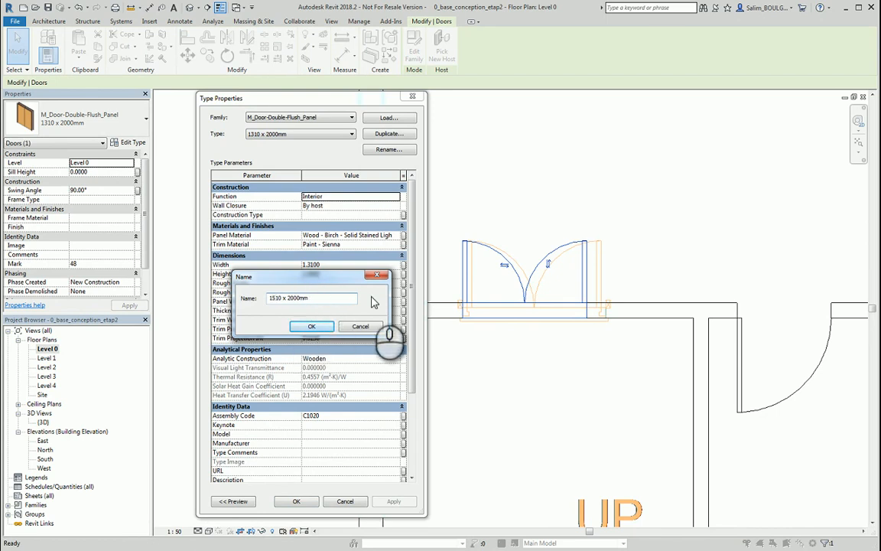
pyautogui.click(320, 327)
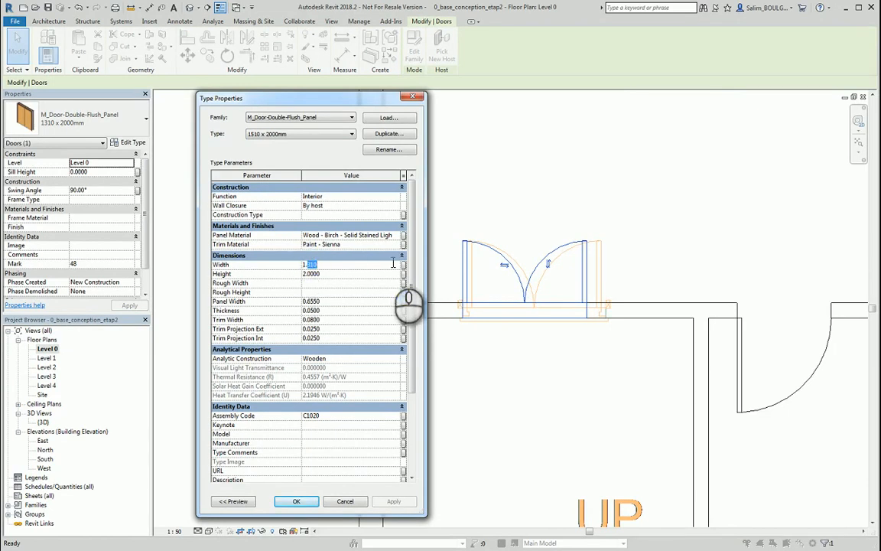
pyautogui.click(310, 498)
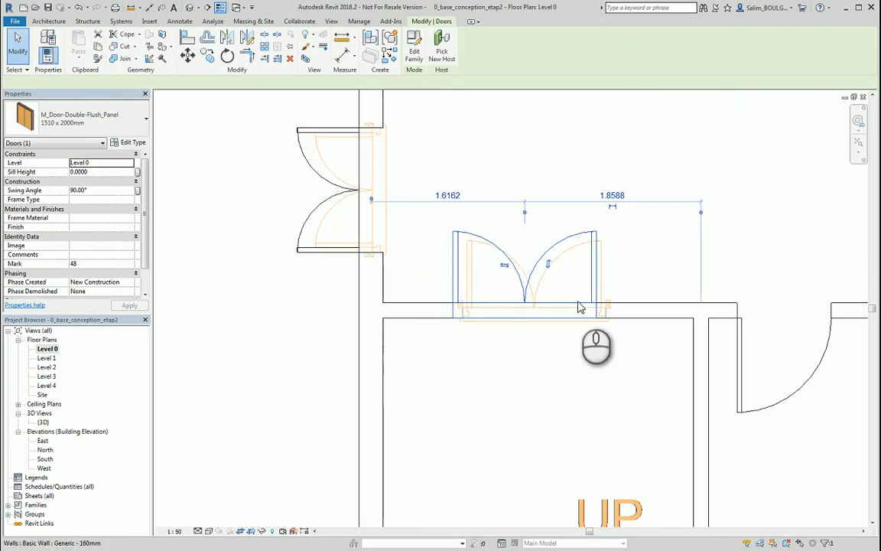
pyautogui.click(529, 296)
# Step: Change the double doors of the northeast stairwell and both double doors in the column hall's north wall to the 1510 x 2000mm type
pyautogui.scroll(-4, 415, 356)
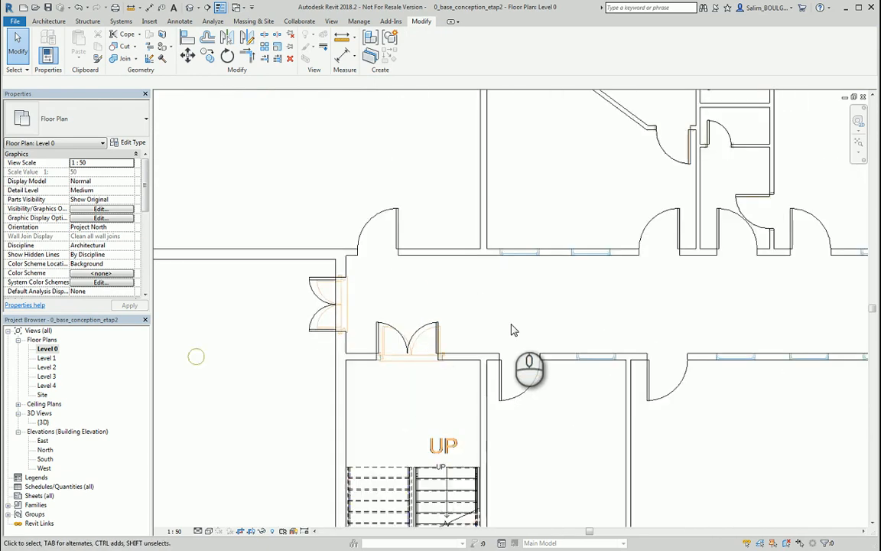
pyautogui.moveTo(514, 331); pyautogui.dragTo(301, 356, button='middle')
pyautogui.scroll(-5, 309, 348)
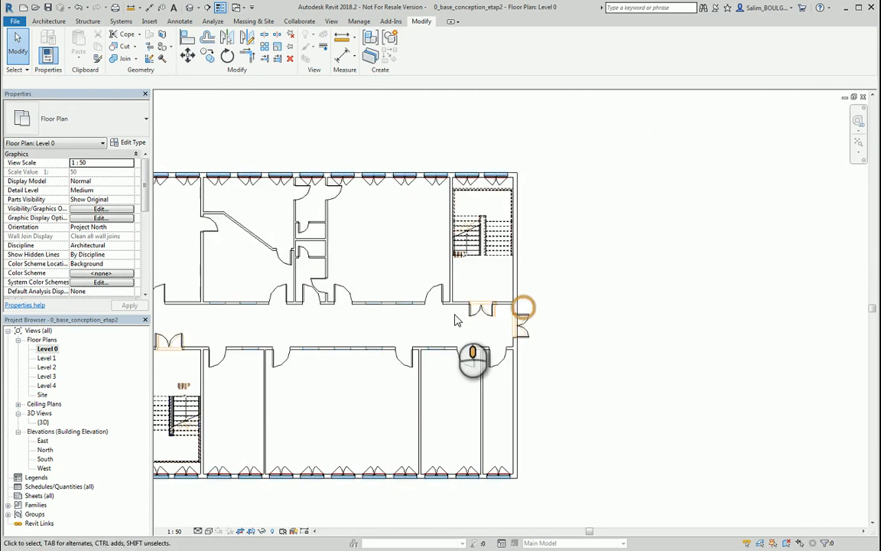
pyautogui.scroll(3, 455, 320)
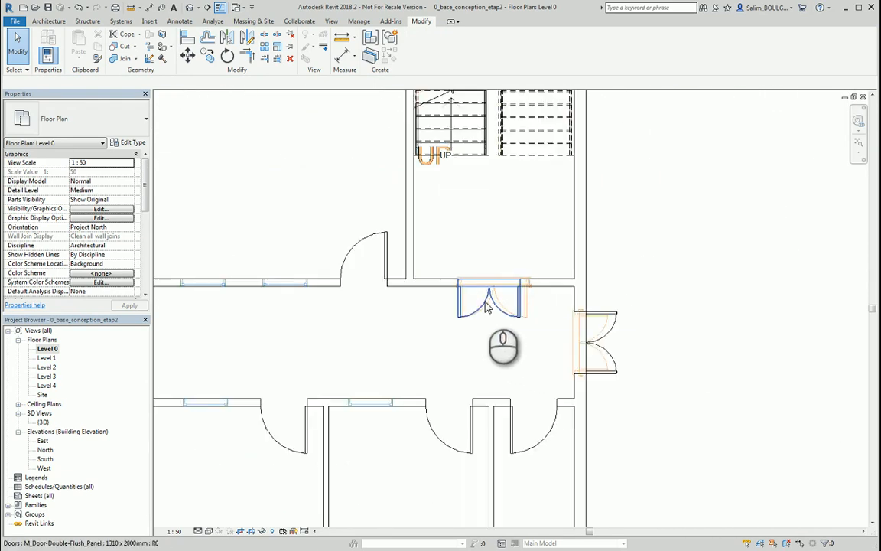
pyautogui.click(485, 301)
pyautogui.scroll(-4, 533, 366)
pyautogui.moveTo(343, 387); pyautogui.dragTo(719, 343, button='middle')
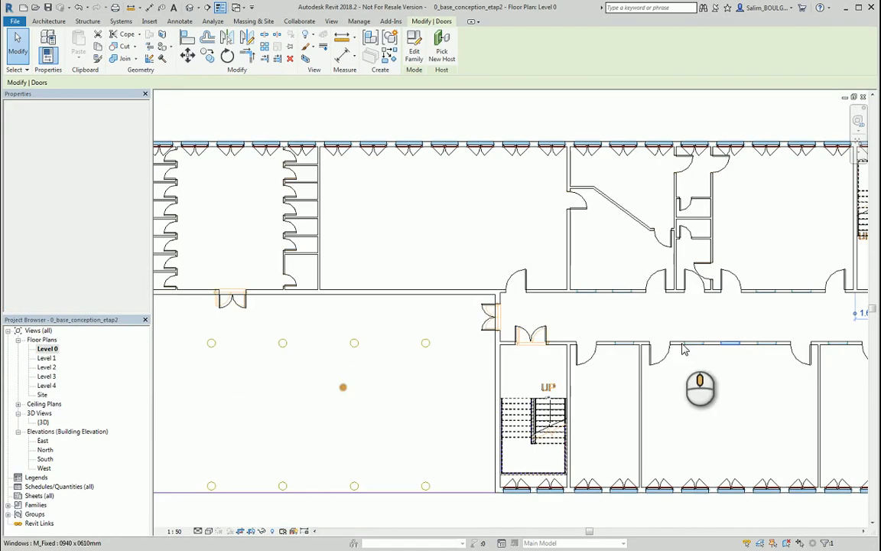
pyautogui.moveTo(378, 320); pyautogui.dragTo(442, 324, button='middle')
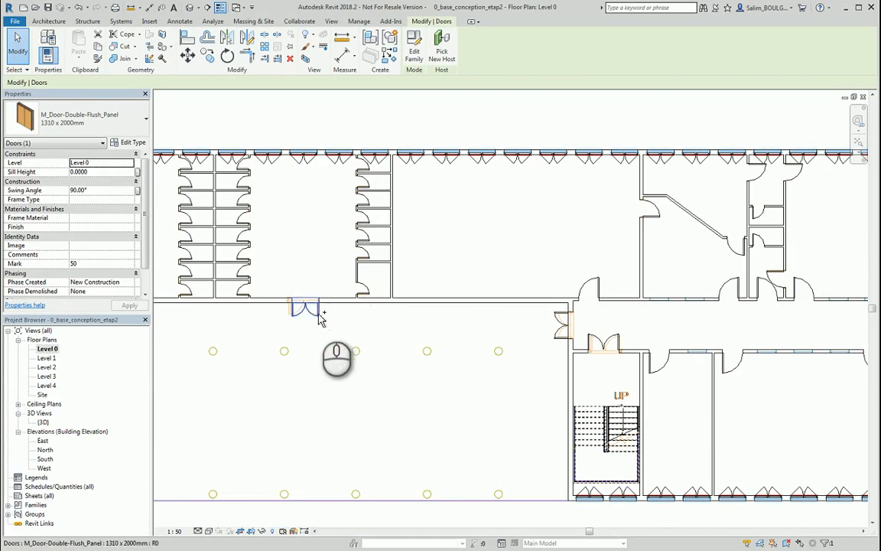
pyautogui.scroll(3, 309, 323)
pyautogui.keyDown('ctrl'); pyautogui.click(295, 304); pyautogui.keyUp('ctrl')
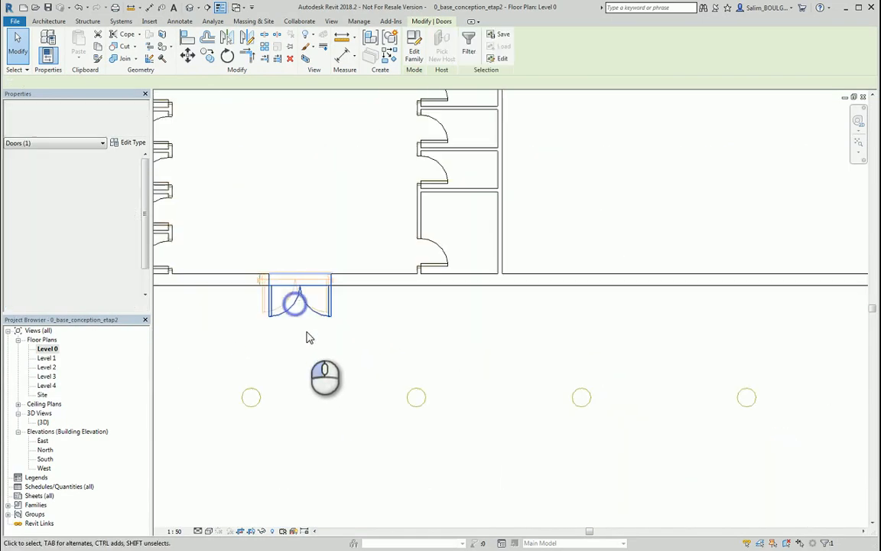
pyautogui.scroll(-3, 308, 335)
pyautogui.scroll(-2, 260, 342)
pyautogui.moveTo(328, 344); pyautogui.dragTo(594, 339, button='middle')
pyautogui.scroll(3, 446, 329)
pyautogui.scroll(1, 448, 334)
pyautogui.keyDown('ctrl'); pyautogui.click(443, 317); pyautogui.keyUp('ctrl')
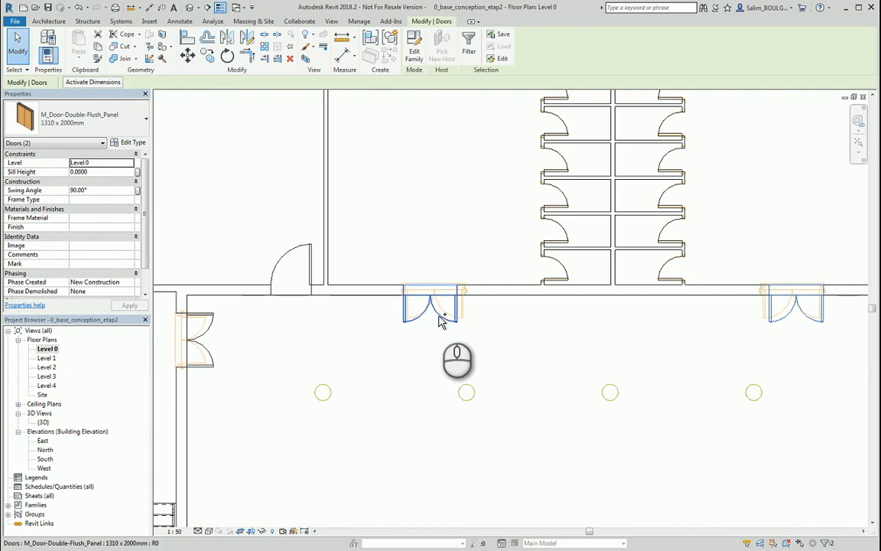
pyautogui.click(131, 122)
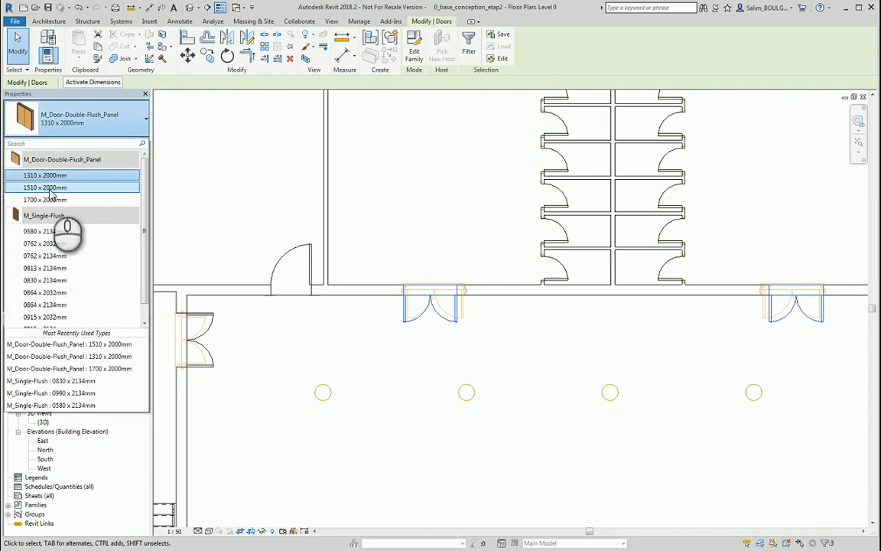
pyautogui.click(61, 188)
pyautogui.click(484, 327)
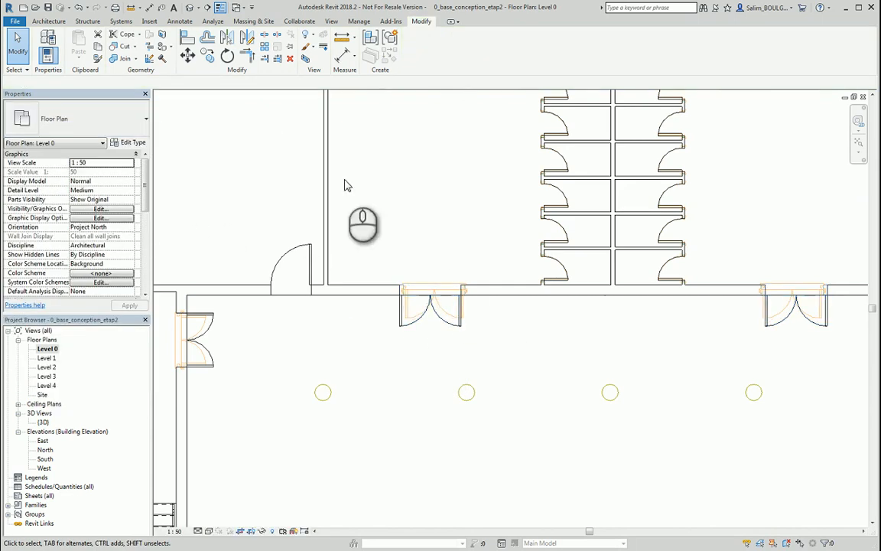
# Step: Align the east jamb of the western double door in the column hall's north wall with the DWG opening edge
pyautogui.click(186, 38)
pyautogui.scroll(6, 462, 321)
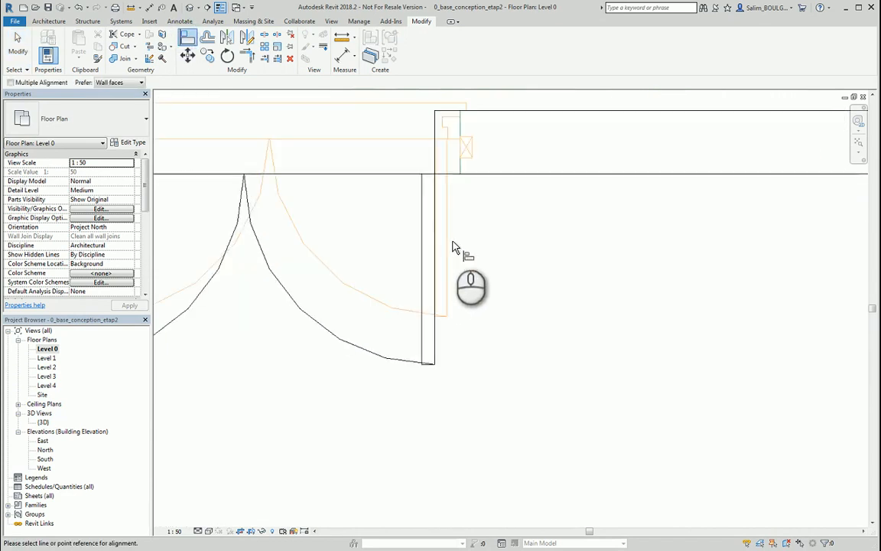
pyautogui.click(453, 269)
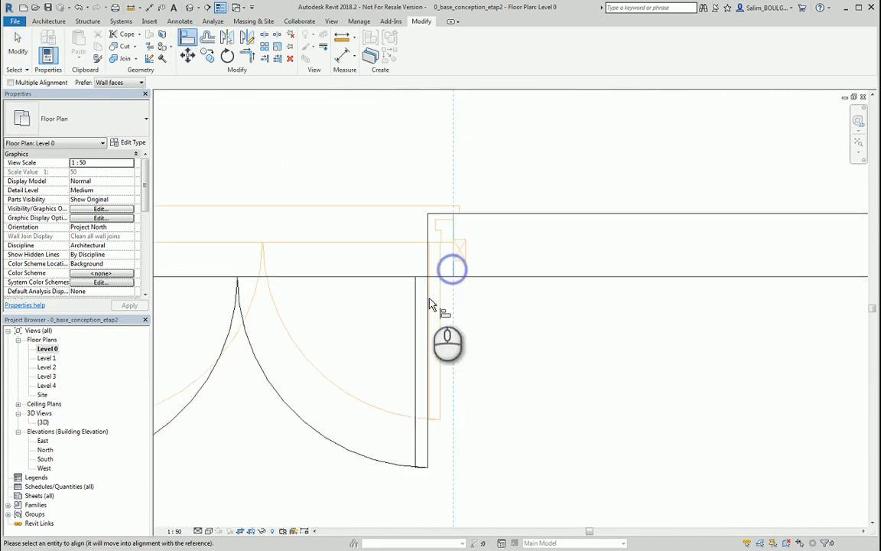
pyautogui.click(428, 314)
pyautogui.scroll(-5, 469, 340)
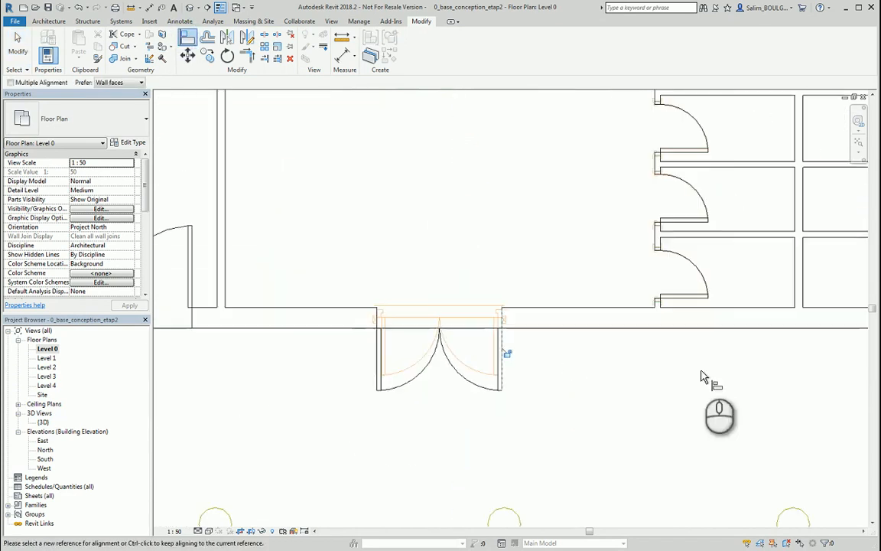
# Step: Align the east jamb of the eastern double door in the column hall's north wall with the DWG opening edge
pyautogui.moveTo(700, 369); pyautogui.dragTo(296, 360, button='middle')
pyautogui.scroll(6, 634, 350)
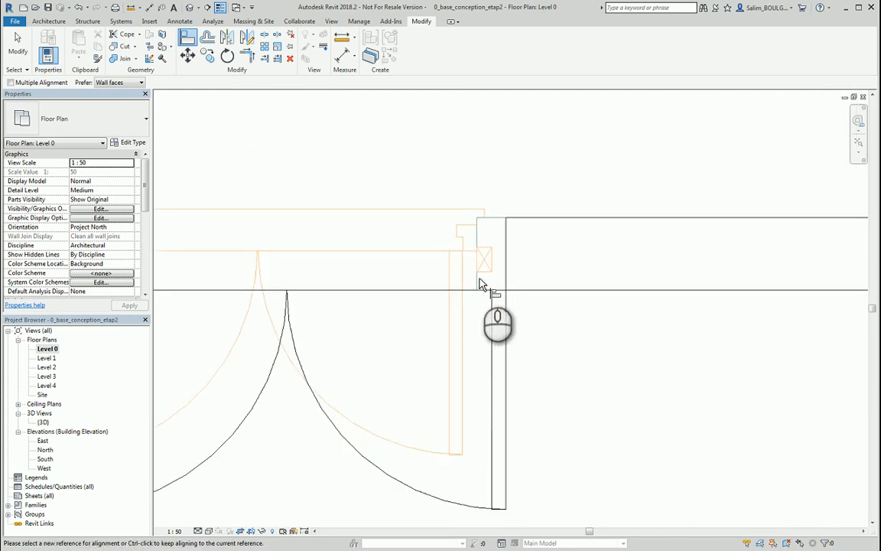
pyautogui.click(477, 280)
pyautogui.click(503, 285)
pyautogui.scroll(-4, 509, 358)
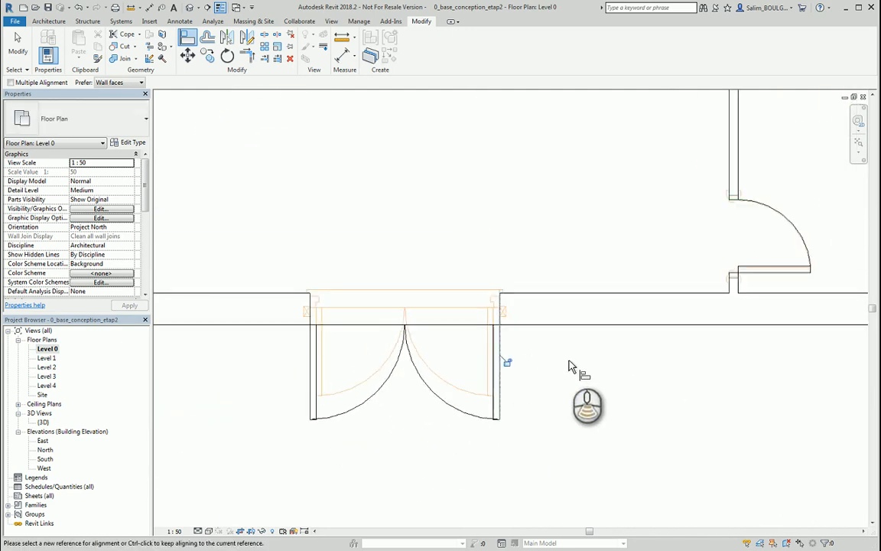
# Step: Align the east jamb of the double door between the northeast stairwell and the corridor with the DWG opening edge
pyautogui.moveTo(712, 378); pyautogui.dragTo(232, 351, button='middle')
pyautogui.moveTo(603, 348)
pyautogui.mouseDown(button='middle')
pyautogui.moveTo(148, 342)
pyautogui.moveTo(380, 338)
pyautogui.mouseUp(button='middle')
pyautogui.moveTo(579, 351); pyautogui.dragTo(566, 350, button='middle')
pyautogui.moveTo(726, 336); pyautogui.dragTo(355, 345, button='middle')
pyautogui.moveTo(616, 315); pyautogui.dragTo(300, 324, button='middle')
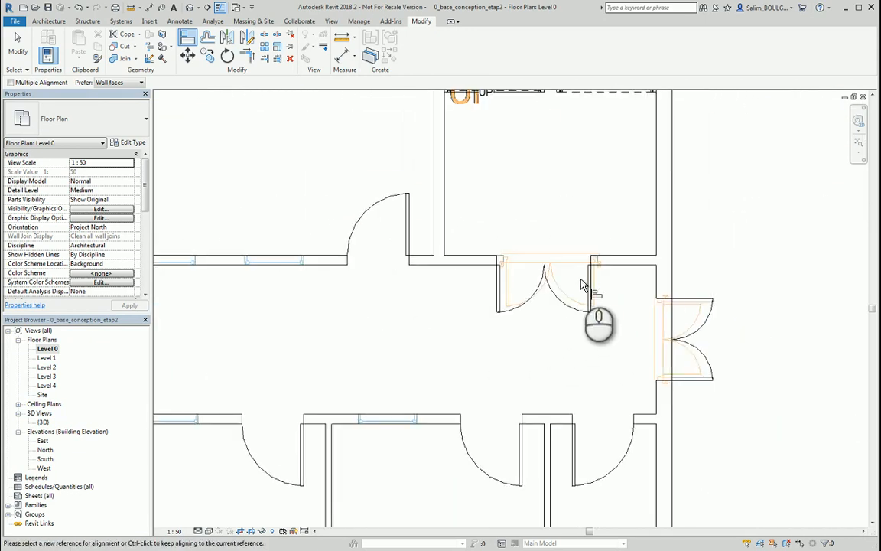
pyautogui.scroll(5, 602, 279)
pyautogui.scroll(2, 603, 279)
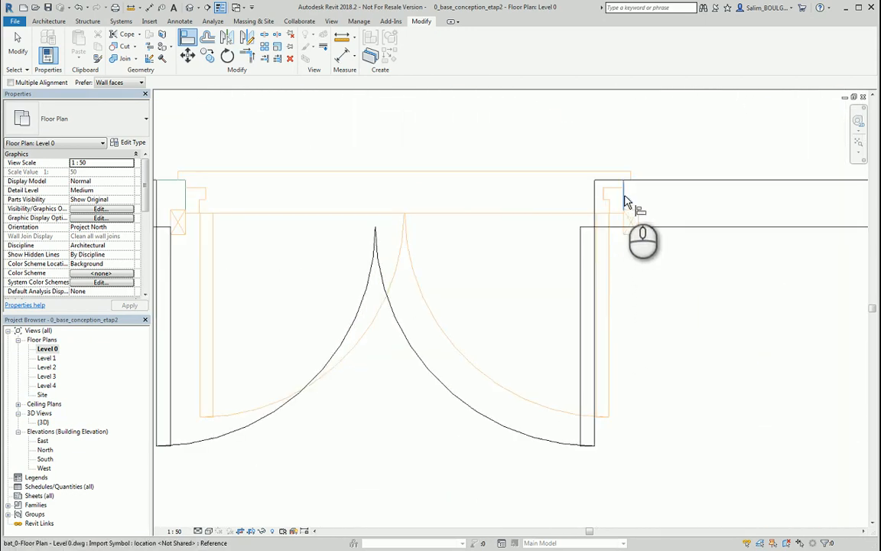
pyautogui.scroll(-8, 597, 209)
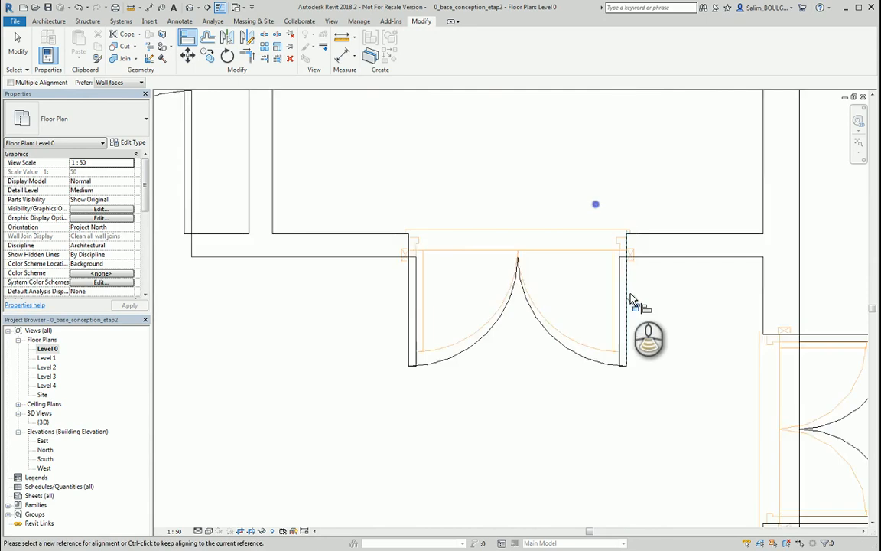
# Step: Align the east jamb of the double door in the north wall of the stairwell beside the column hall with its DWG opening, and end the alignment
pyautogui.moveTo(568, 374); pyautogui.dragTo(621, 329, button='middle')
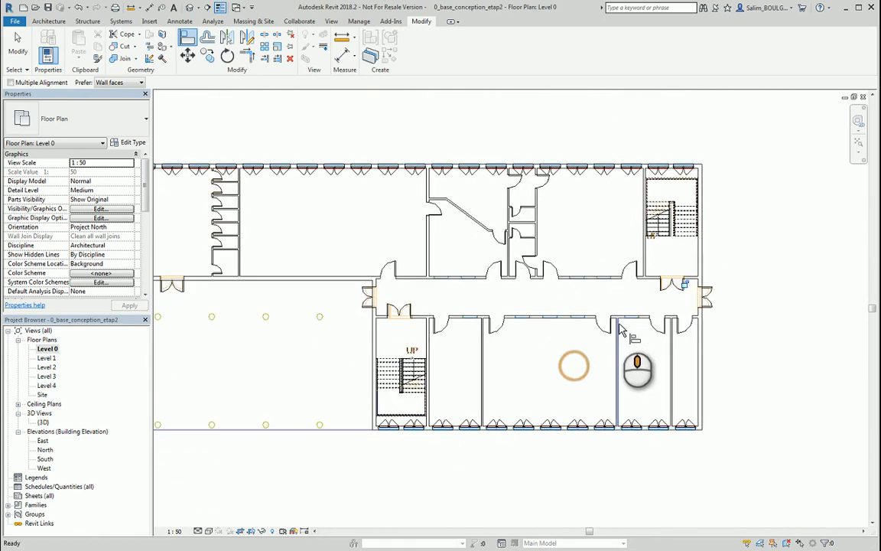
pyautogui.scroll(8, 403, 321)
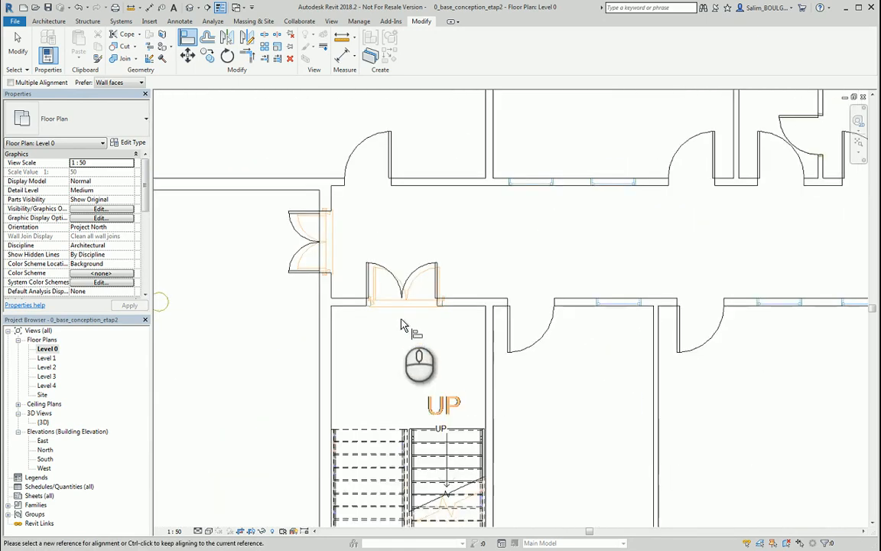
pyautogui.scroll(5, 472, 281)
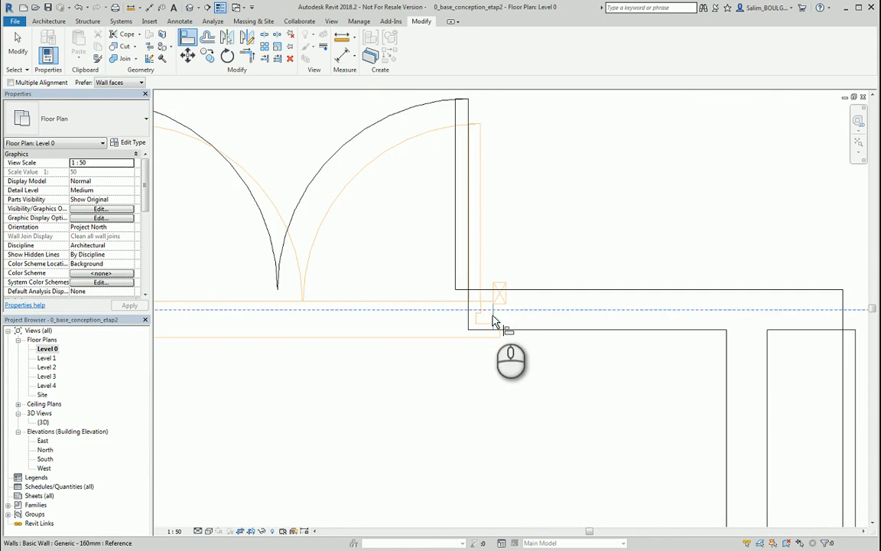
pyautogui.scroll(-8, 470, 275)
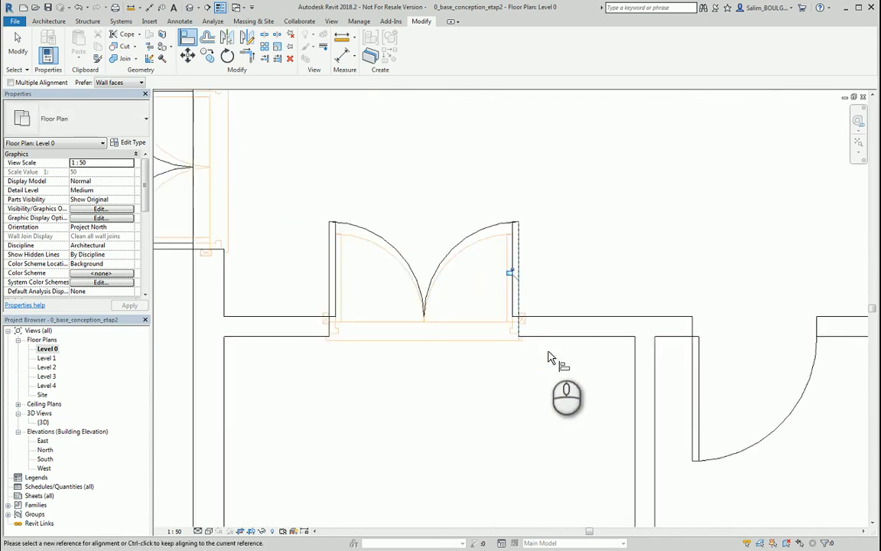
pyautogui.moveTo(524, 394); pyautogui.dragTo(492, 330, button='middle')
pyautogui.press('Escape')
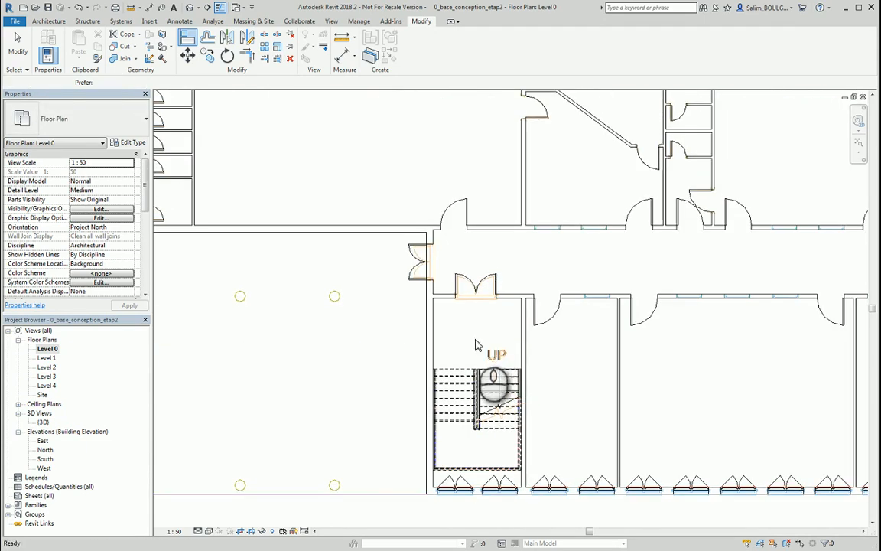
# Step: Set the Level 0 plan's visual style to Hidden Line and check the double doors beside the column hall
pyautogui.click(209, 531)
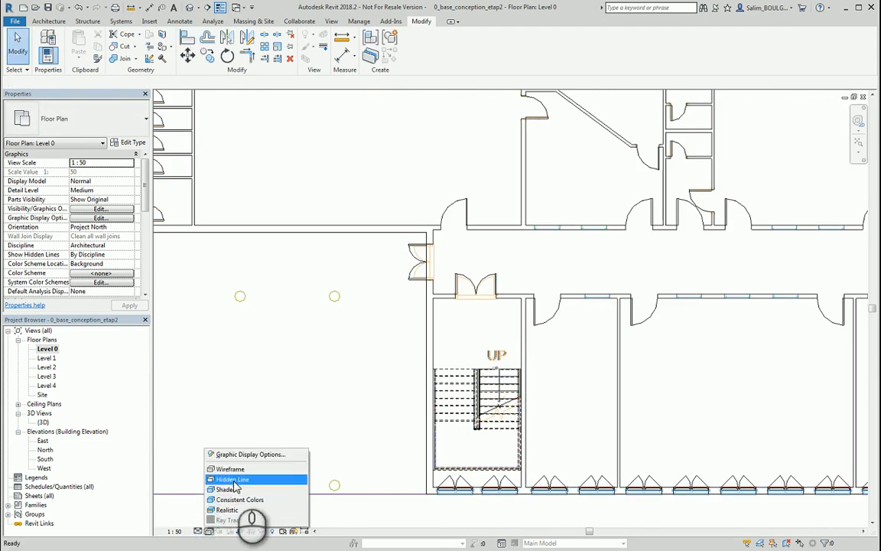
pyautogui.click(239, 480)
pyautogui.scroll(-5, 459, 428)
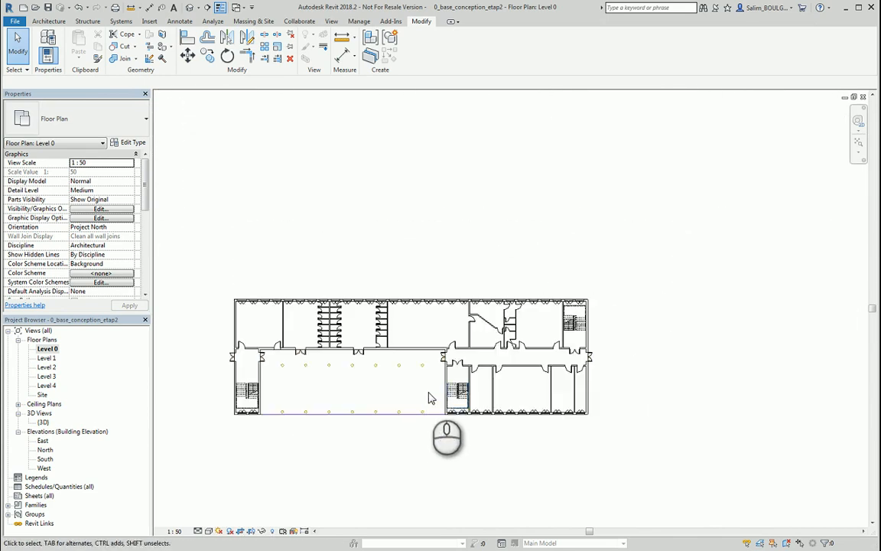
pyautogui.scroll(3, 441, 377)
pyautogui.scroll(5, 482, 315)
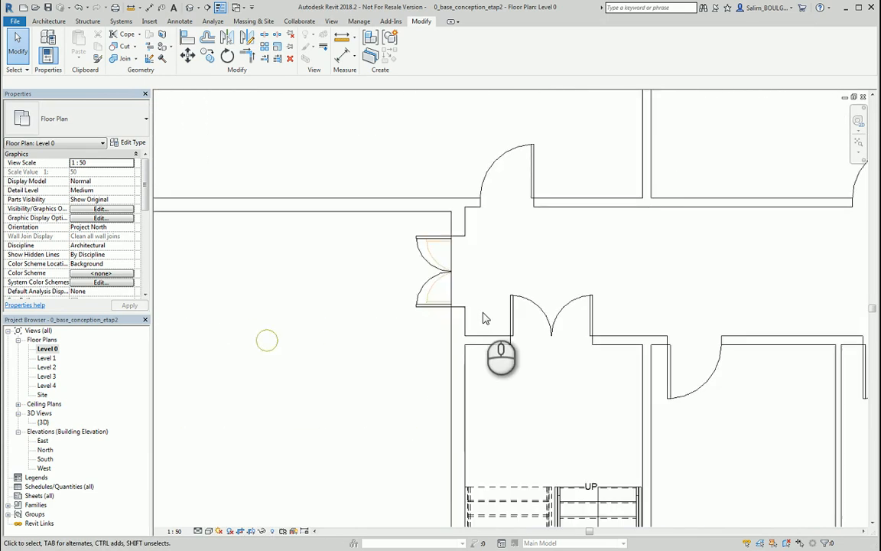
# Step: Open the default 3D view and orbit the model to examine the placed doors
pyautogui.scroll(-5, 483, 318)
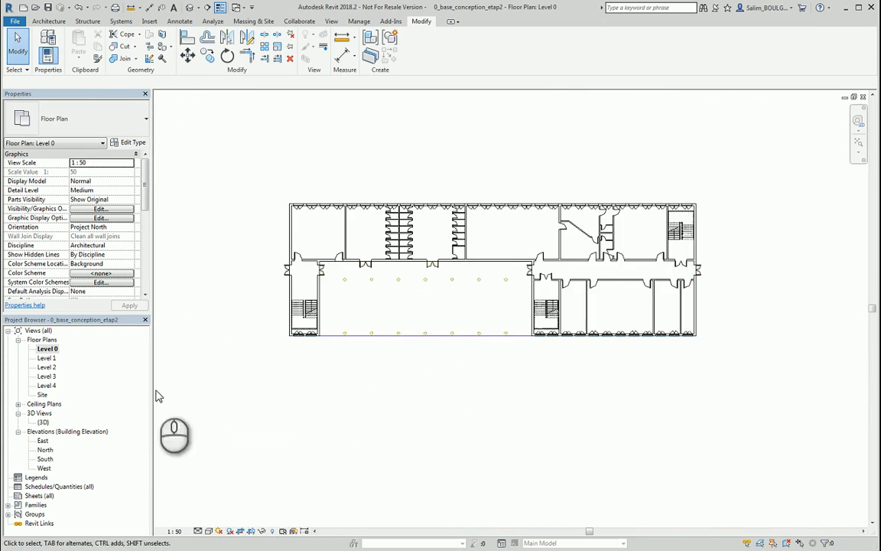
pyautogui.doubleClick(44, 423)
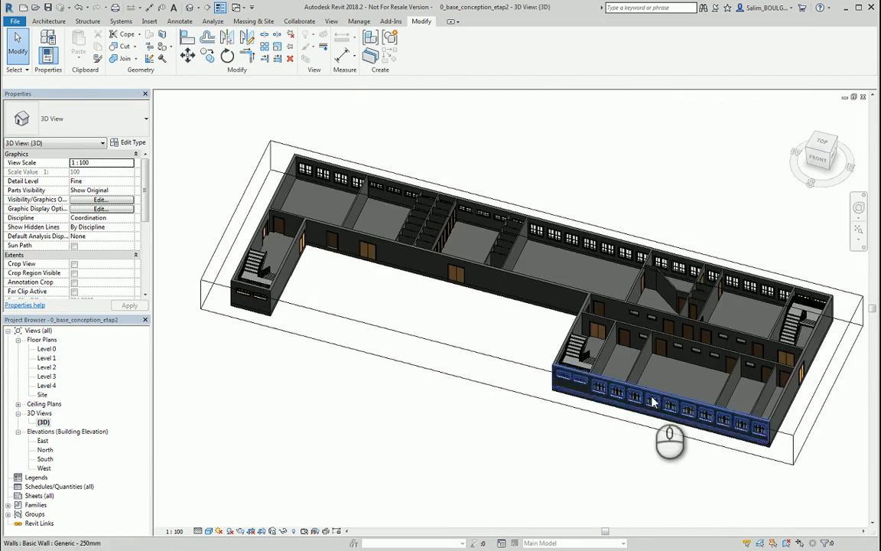
pyautogui.moveTo(669, 385); pyautogui.dragTo(632, 358, button='middle')
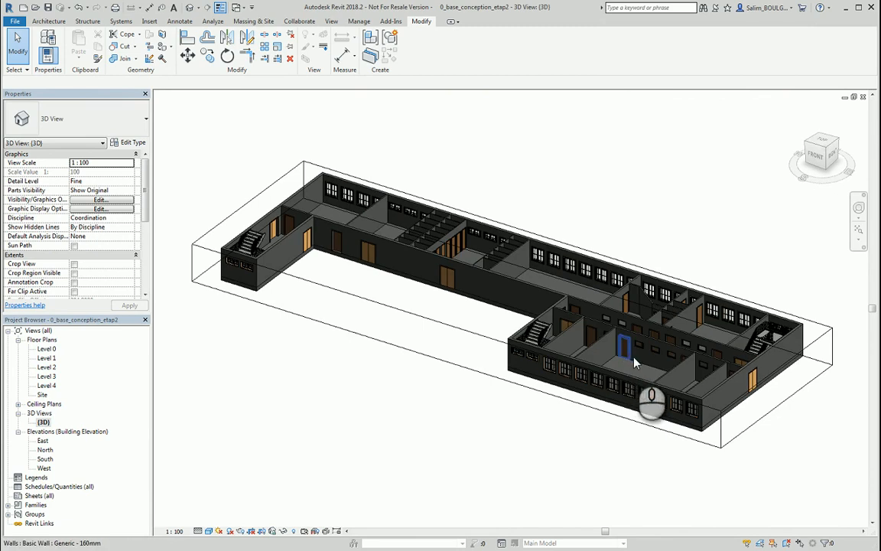